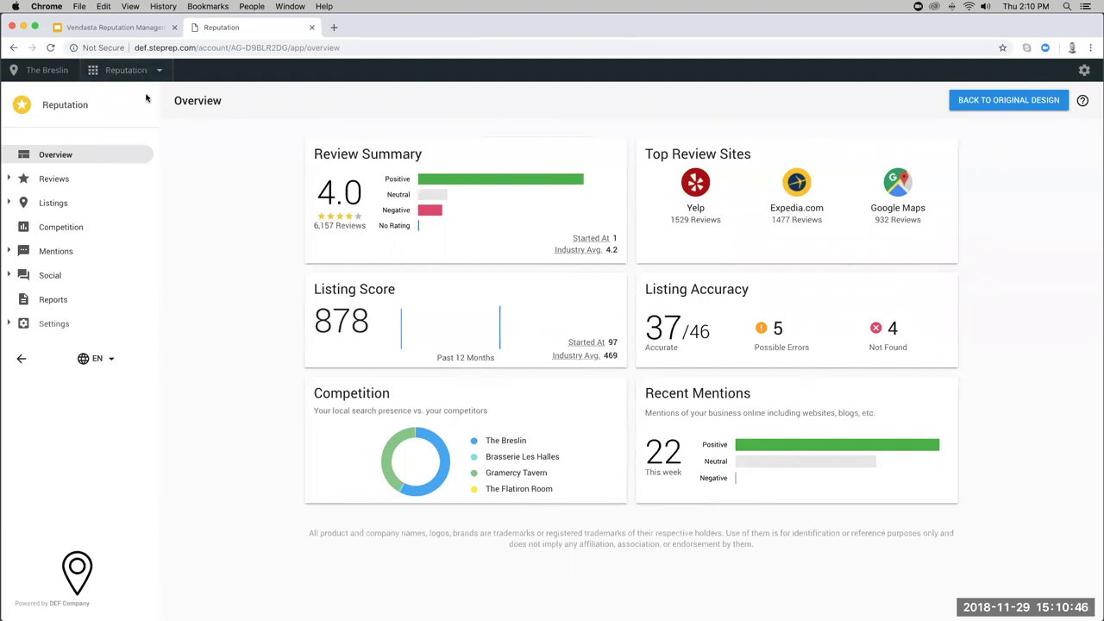
- Open the Manage Reviews page and look over its rating summary and the available review filters
{"action": "left_click", "coordinate": [76, 180]}
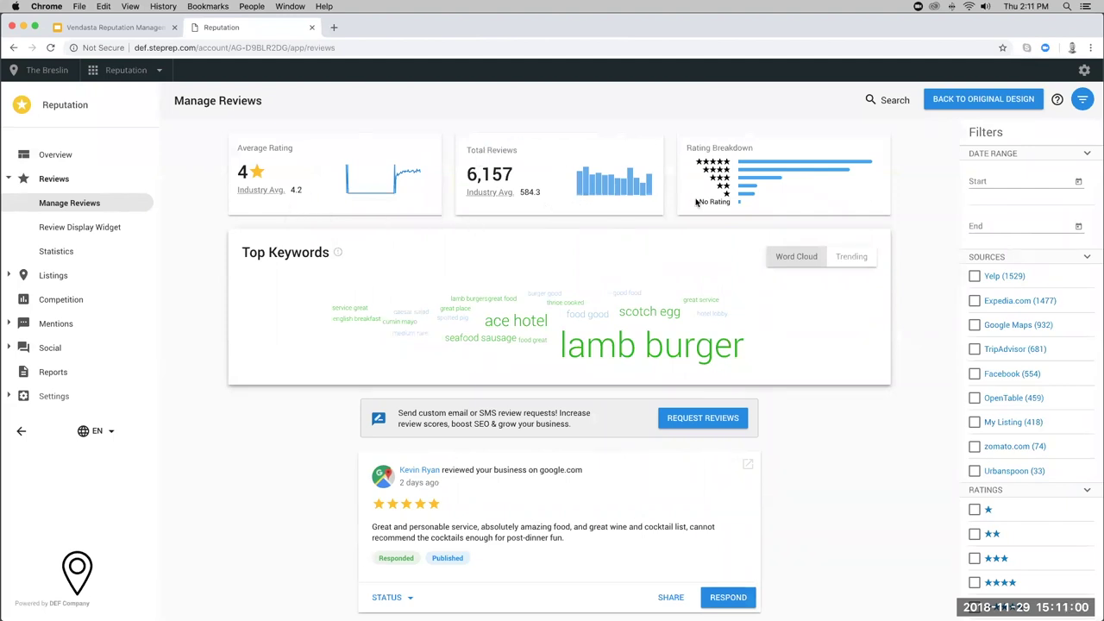
{"action": "mouse_move", "coordinate": [740, 166]}
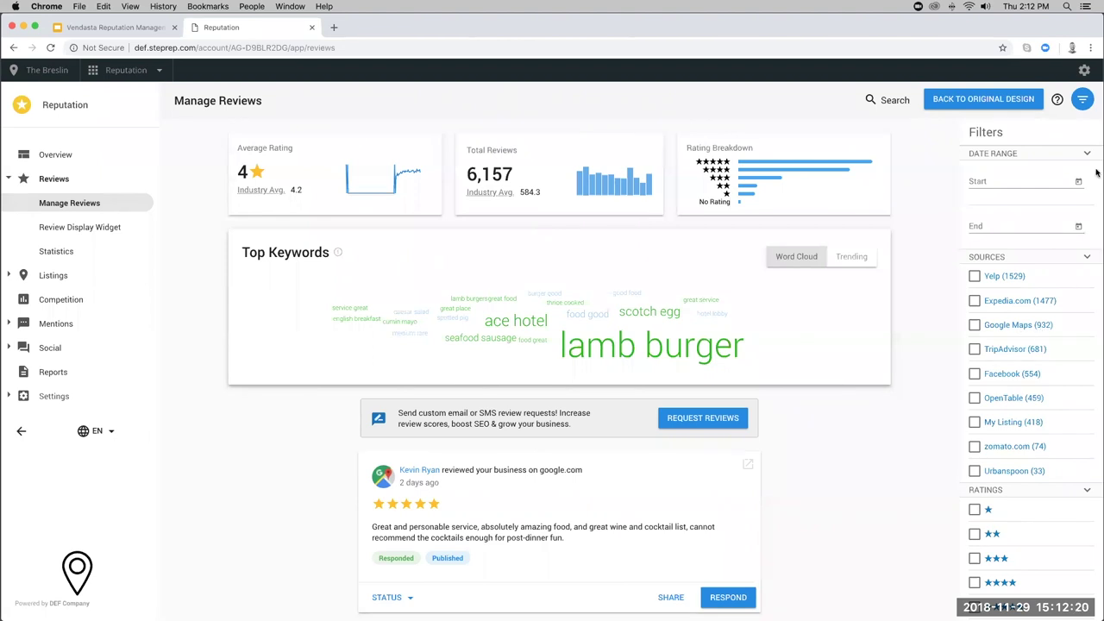
{"action": "left_click", "coordinate": [1082, 100]}
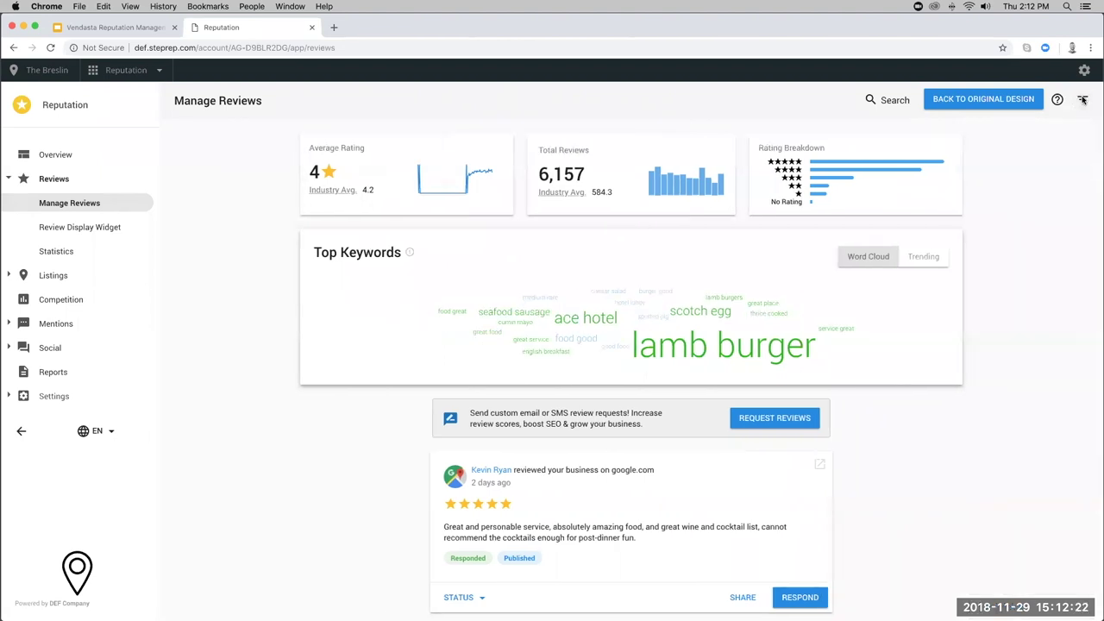
{"action": "left_click", "coordinate": [1083, 99]}
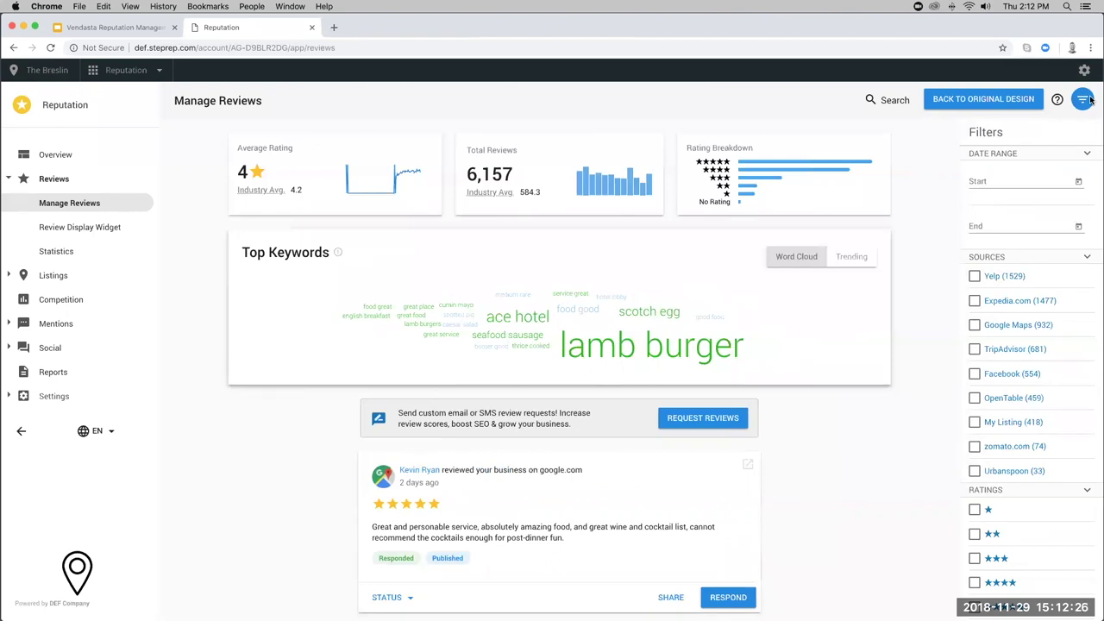
{"action": "scroll", "coordinate": [1056, 297], "scroll_direction": "down", "scroll_amount": 5}
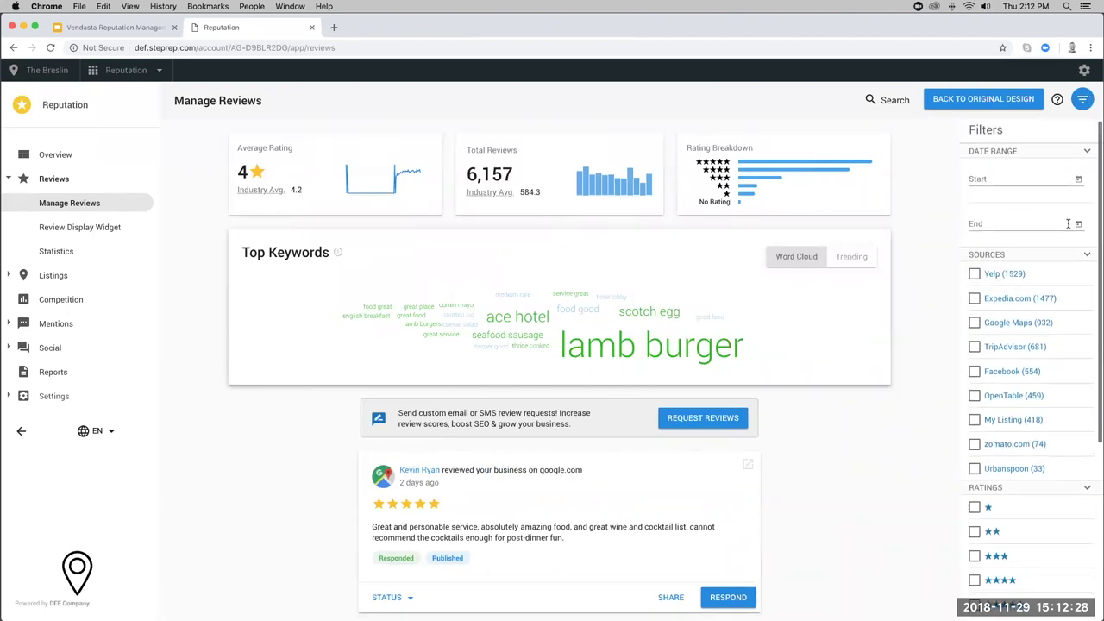
{"action": "scroll", "coordinate": [1056, 298], "scroll_direction": "up", "scroll_amount": 5}
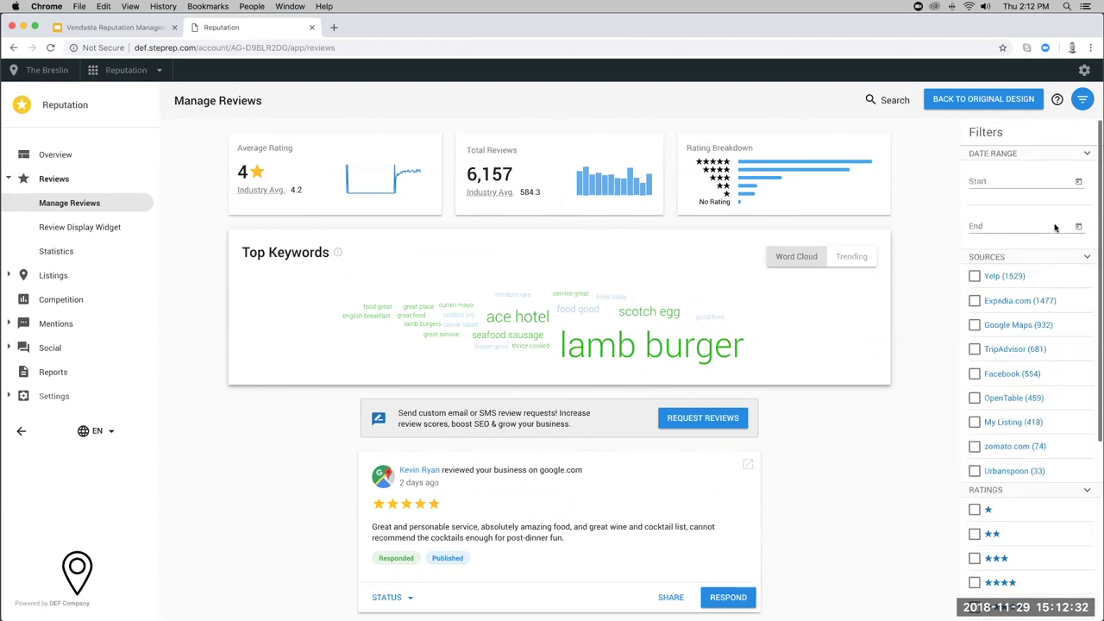
- Read the Reviews page help on using the word cloud and trending keywords, and close it
{"action": "left_click", "coordinate": [1055, 100]}
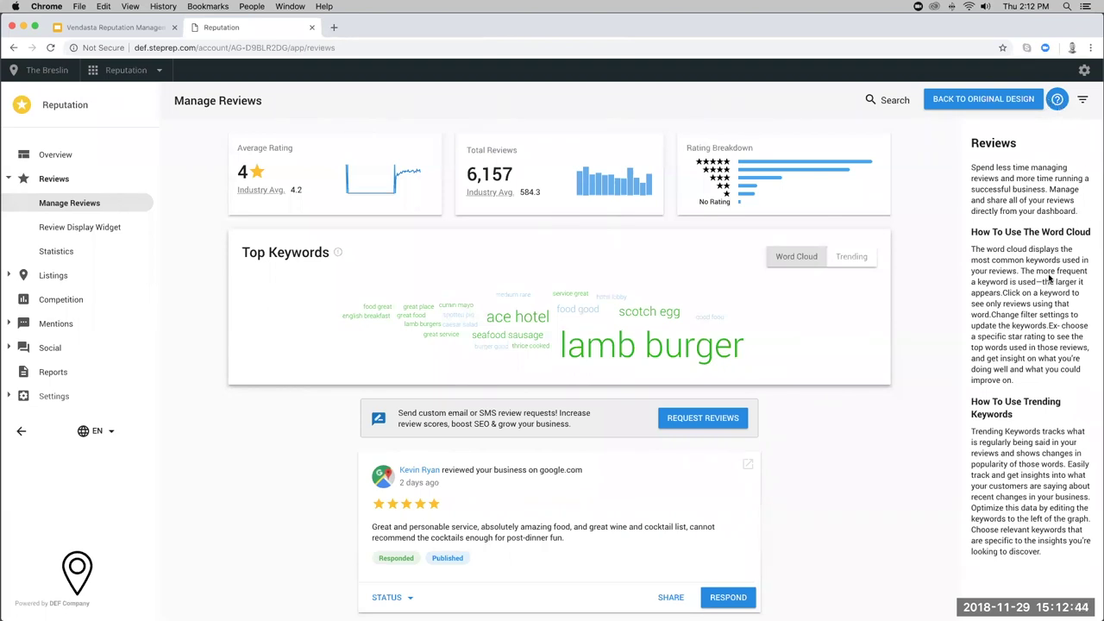
{"action": "scroll", "coordinate": [1048, 278], "scroll_direction": "down", "scroll_amount": 2}
{"action": "scroll", "coordinate": [1049, 282], "scroll_direction": "down", "scroll_amount": 5}
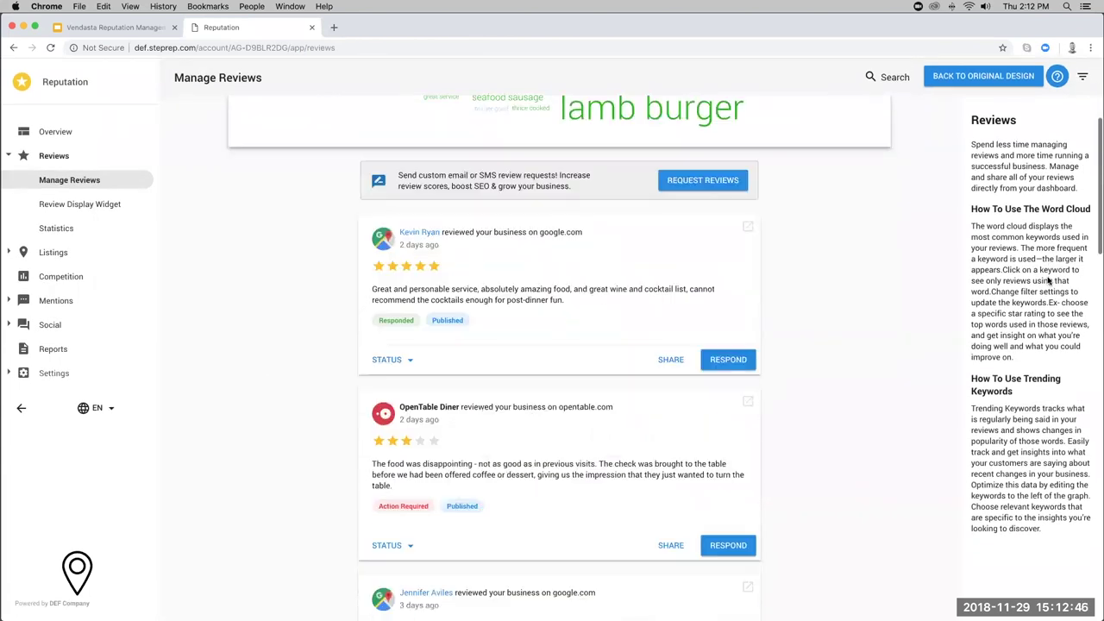
{"action": "scroll", "coordinate": [1046, 280], "scroll_direction": "up", "scroll_amount": 6}
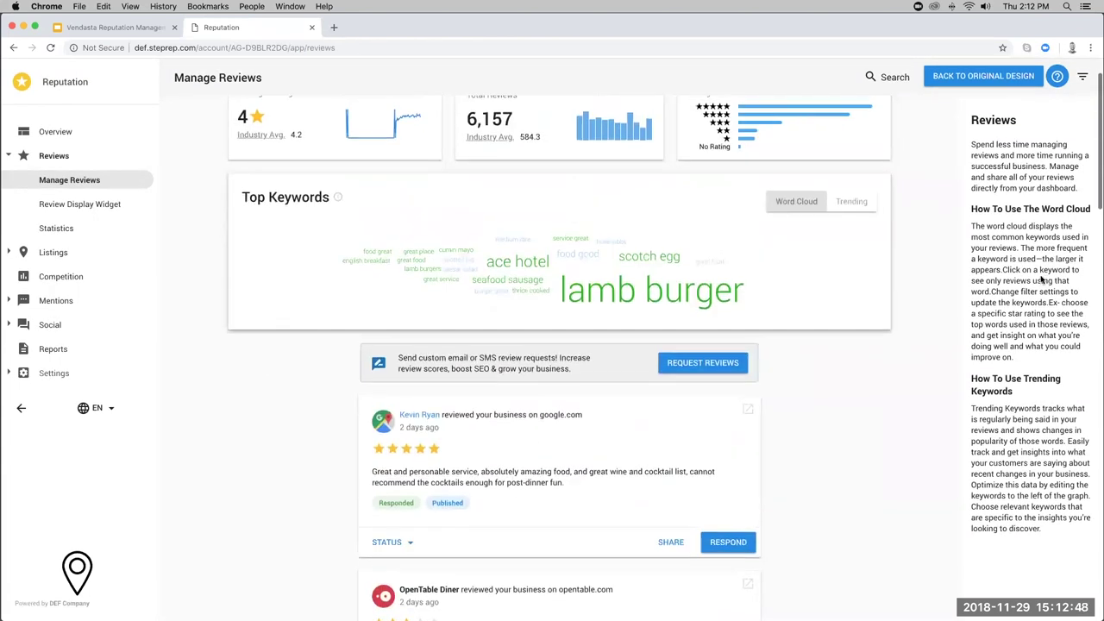
{"action": "scroll", "coordinate": [1047, 280], "scroll_direction": "up", "scroll_amount": 2}
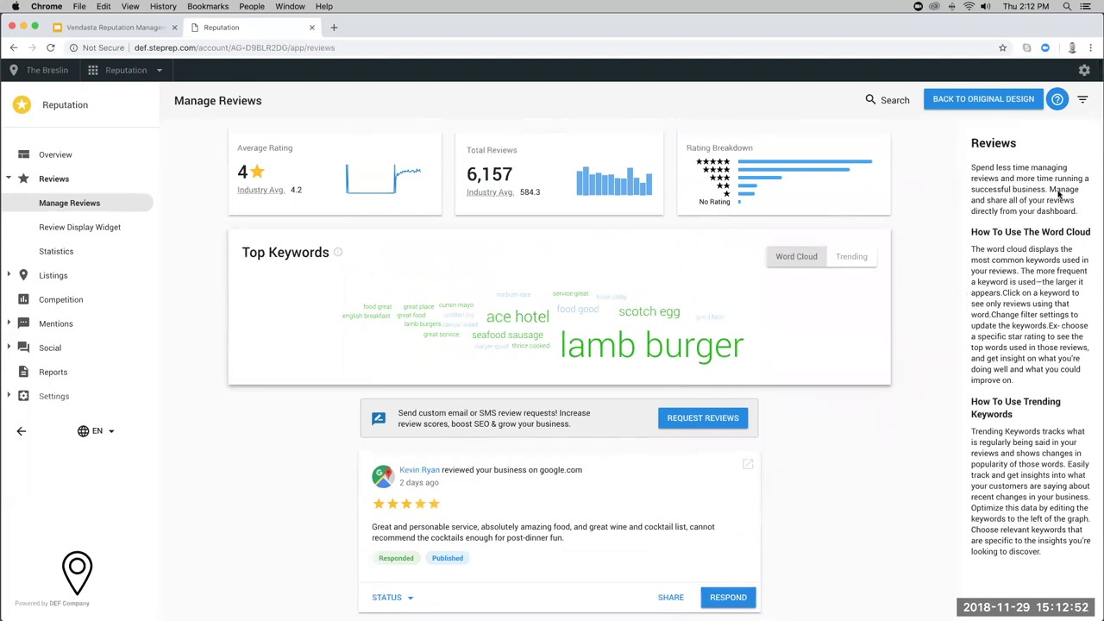
{"action": "left_click", "coordinate": [1057, 100]}
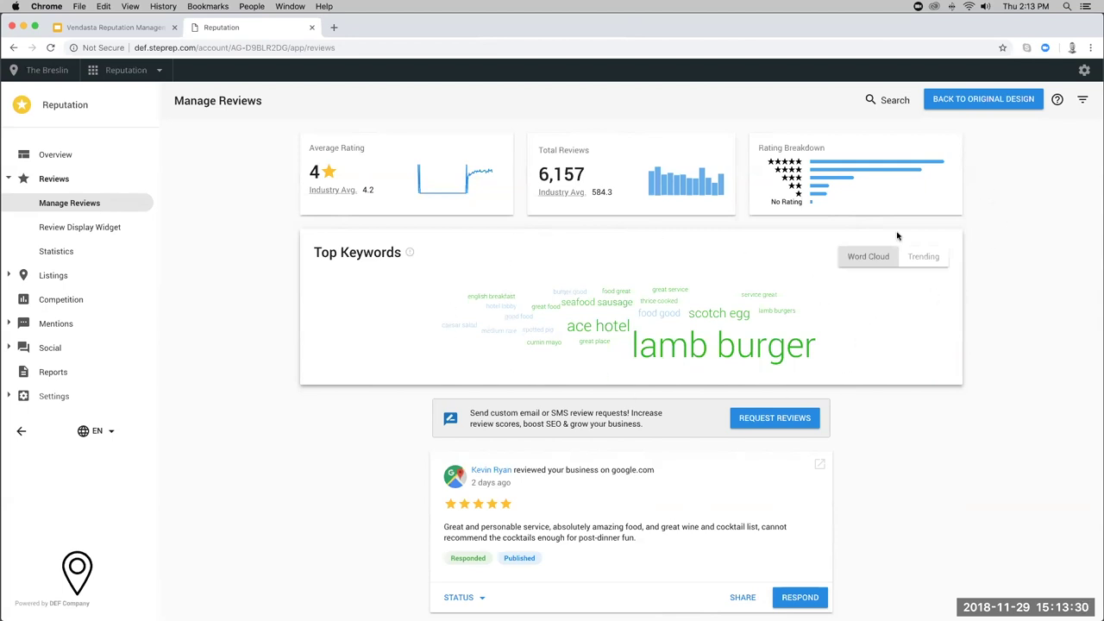
- Search the reviews for "horrible" and look through the matching reviews
{"action": "left_click", "coordinate": [881, 98]}
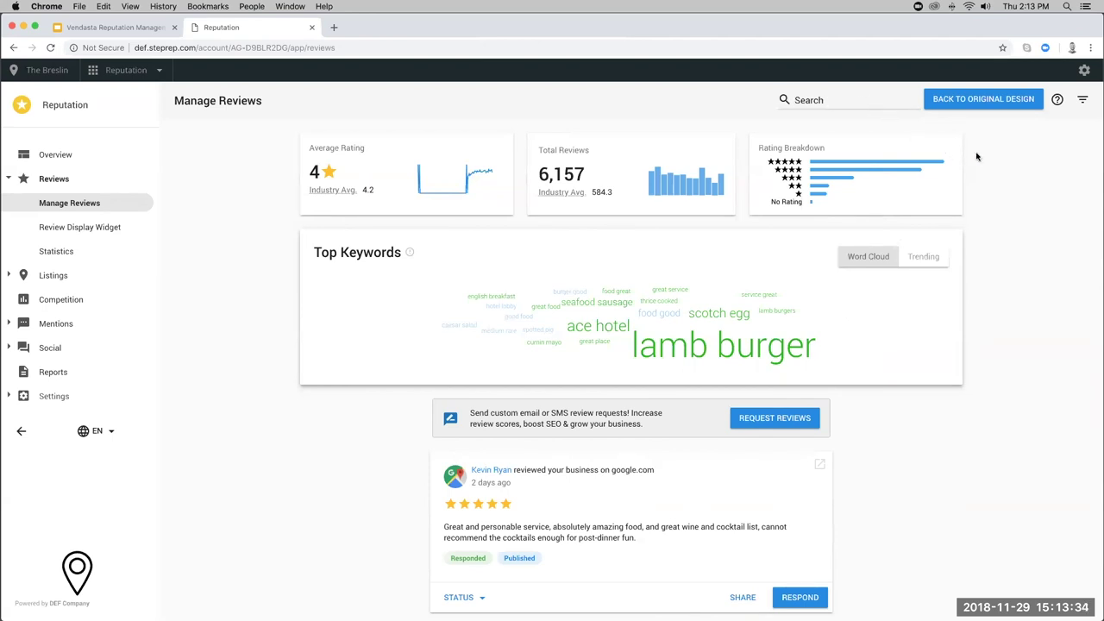
{"action": "type", "text": "horrible"}
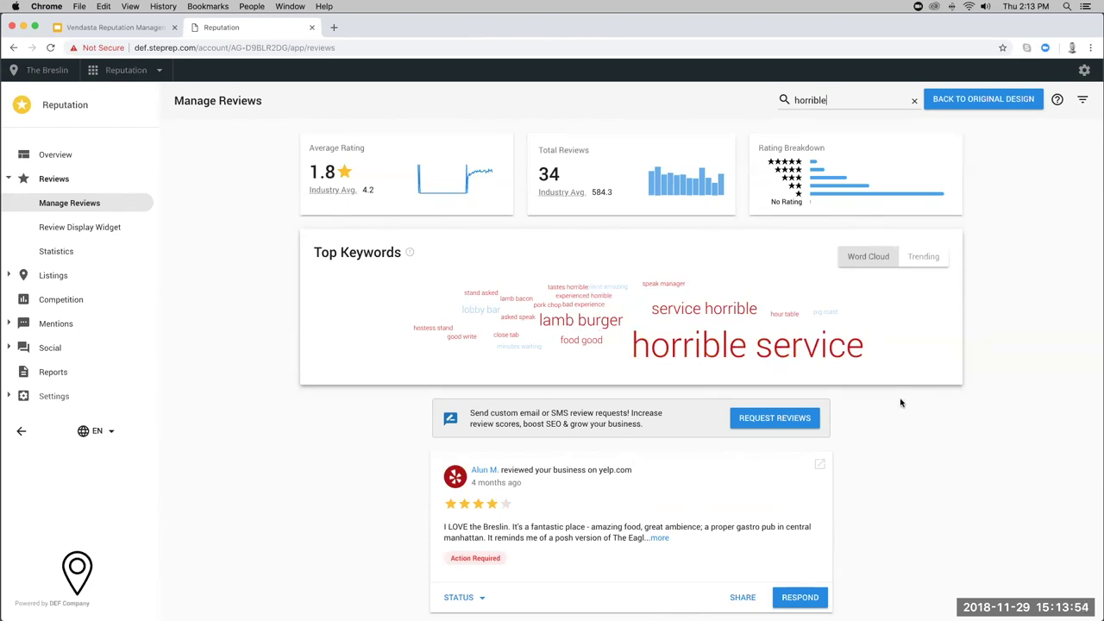
{"action": "scroll", "coordinate": [882, 402], "scroll_direction": "down", "scroll_amount": 3}
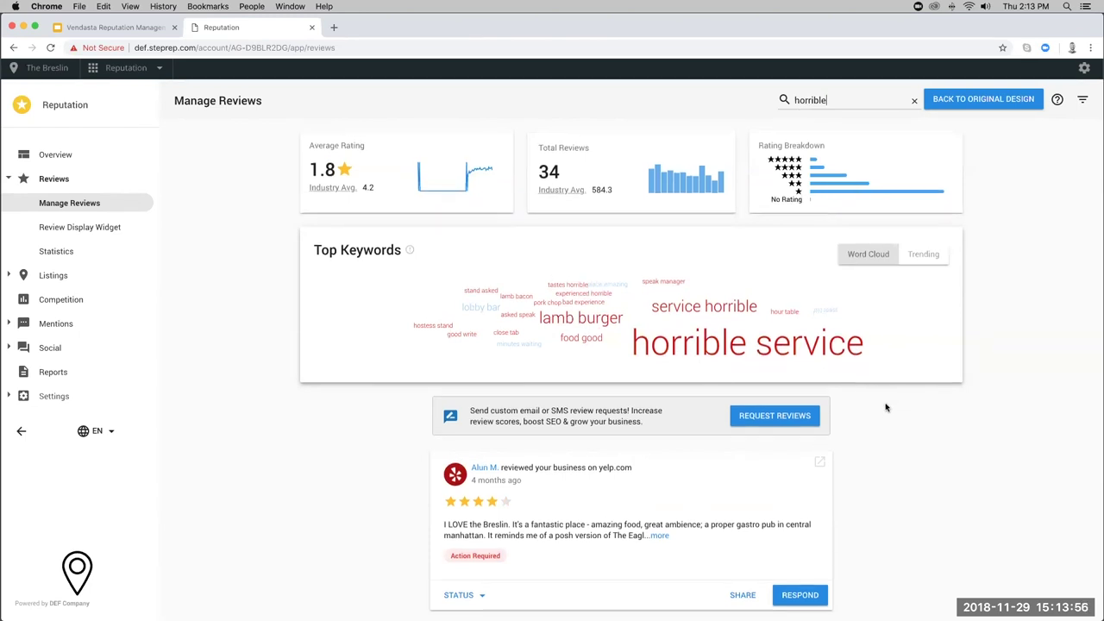
{"action": "scroll", "coordinate": [885, 409], "scroll_direction": "down", "scroll_amount": 1}
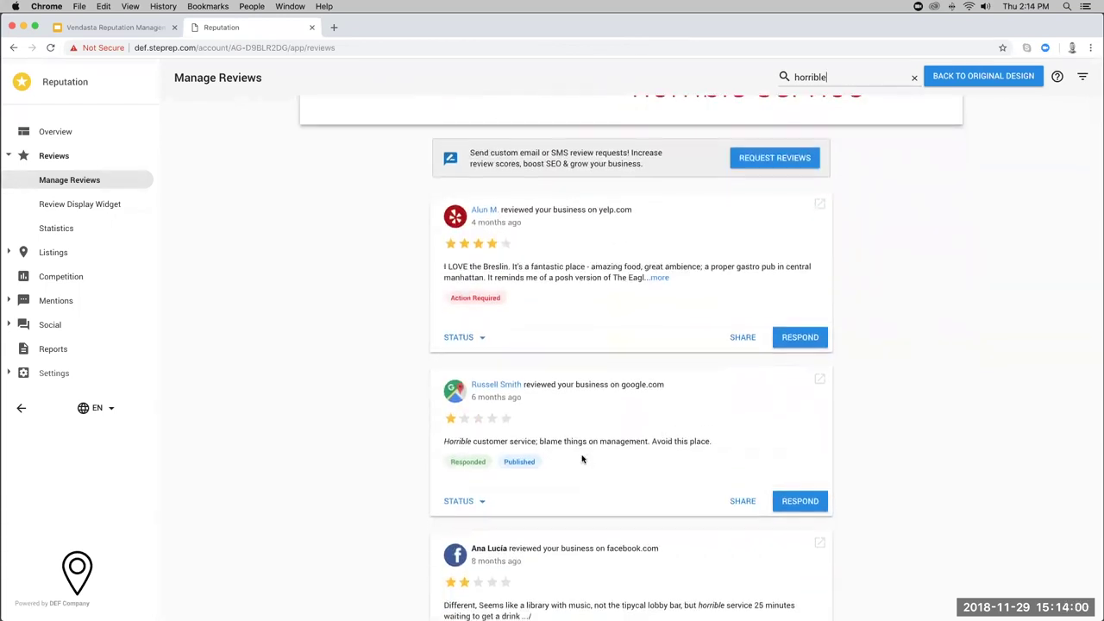
{"action": "scroll", "coordinate": [561, 440], "scroll_direction": "down", "scroll_amount": 1}
{"action": "scroll", "coordinate": [572, 384], "scroll_direction": "down", "scroll_amount": 1}
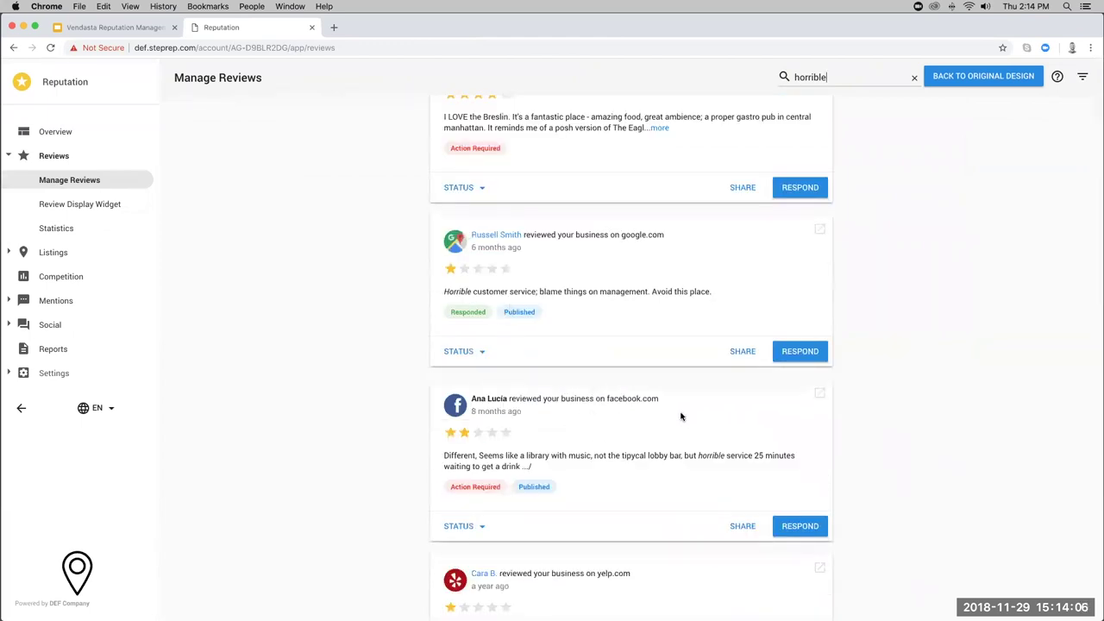
- Open a response to the one-star Google review, cancel it, and set that review's status to Responded
{"action": "left_click", "coordinate": [798, 351]}
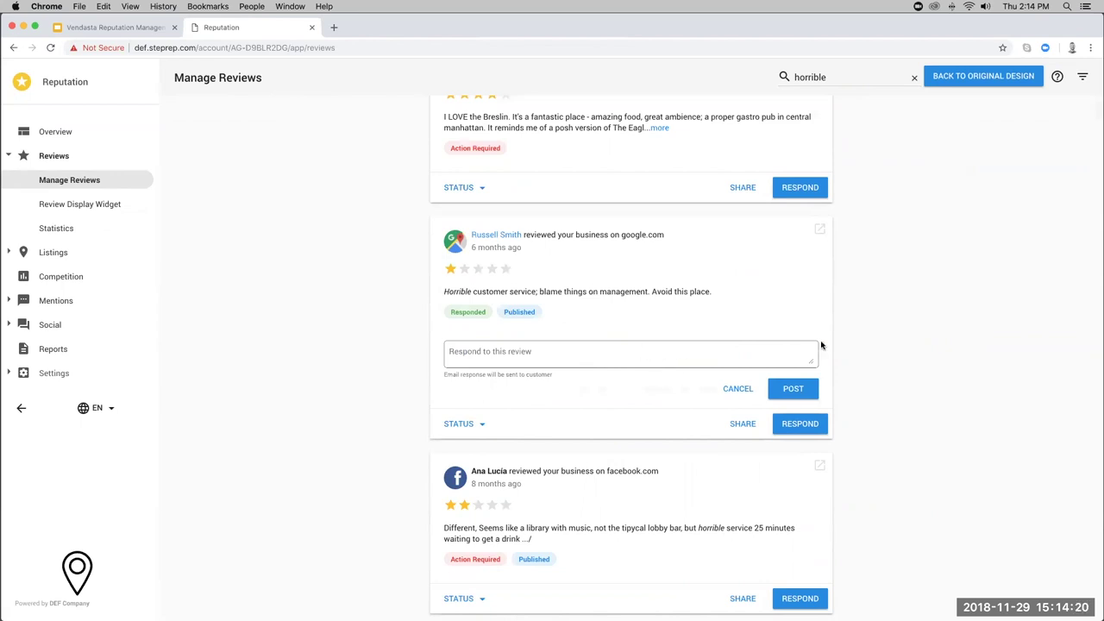
{"action": "left_click", "coordinate": [725, 389]}
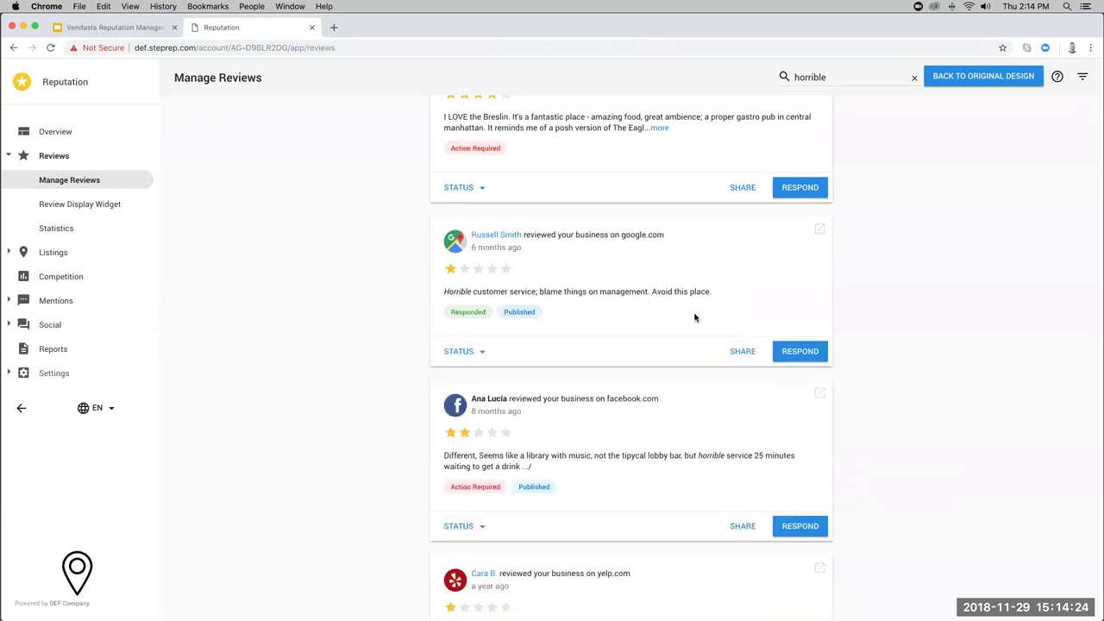
{"action": "left_click", "coordinate": [490, 357]}
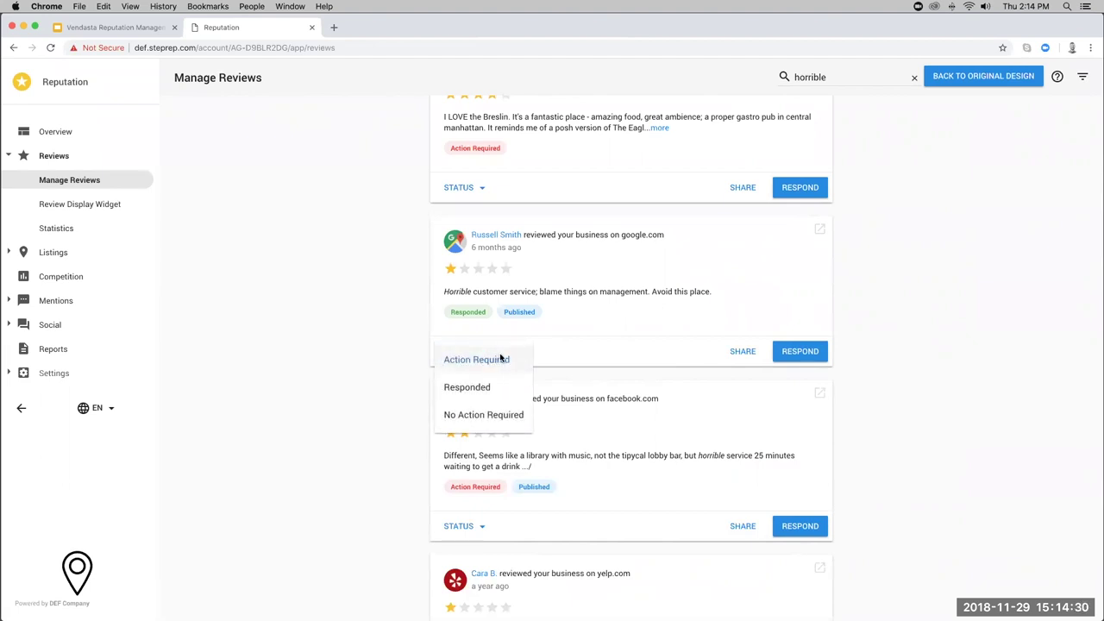
{"action": "left_click", "coordinate": [495, 386]}
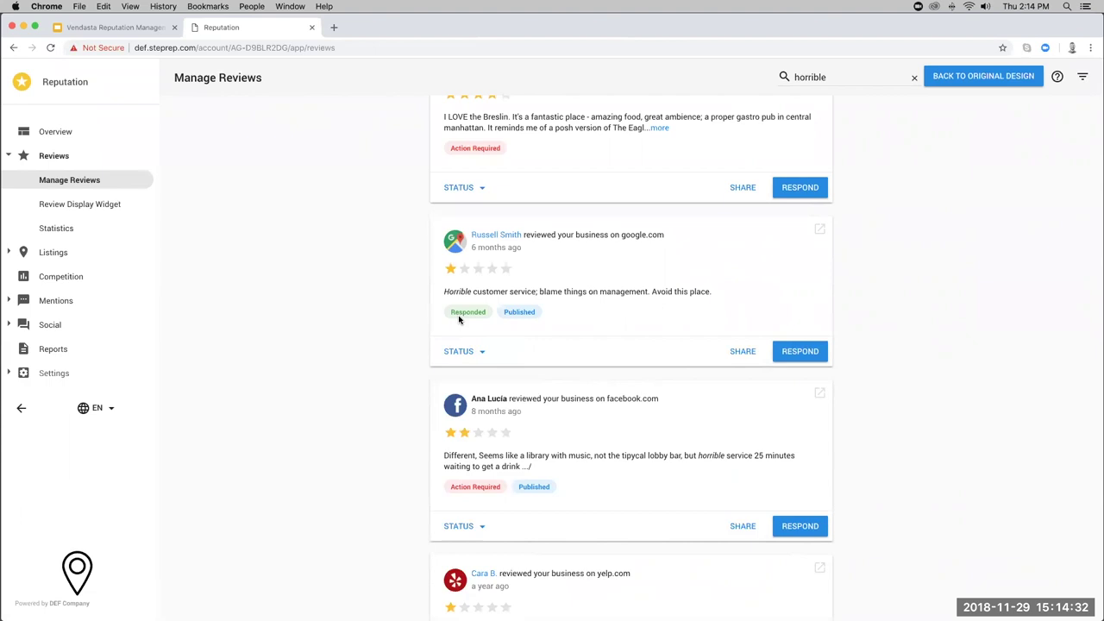
- Change the four-star Yelp review's status to Responded, and finally to No Action Required
{"action": "scroll", "coordinate": [474, 310], "scroll_direction": "up", "scroll_amount": 2}
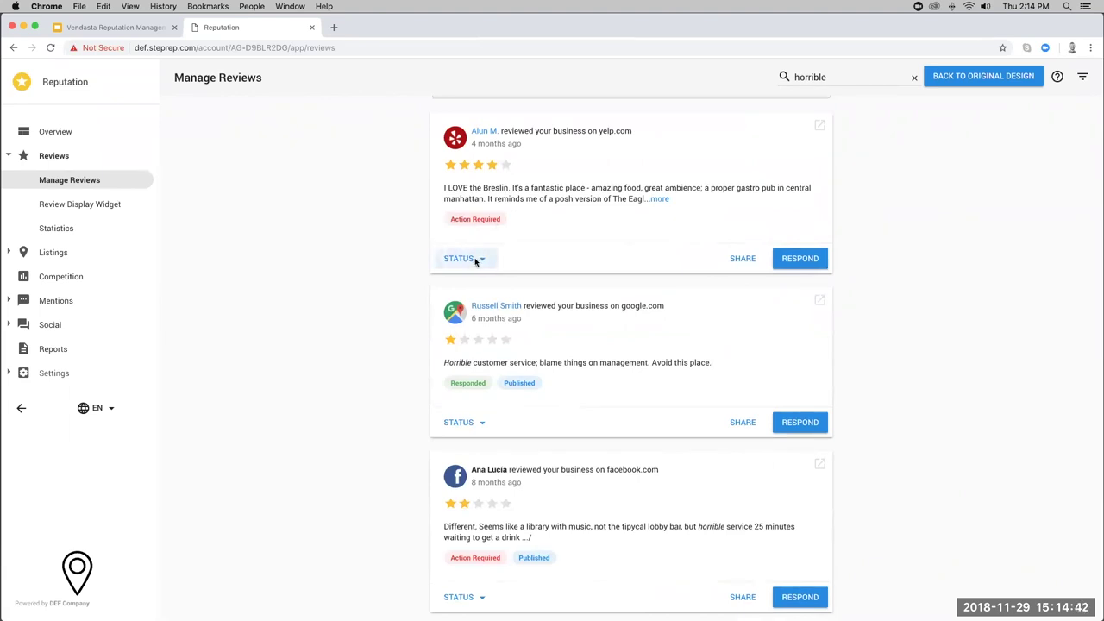
{"action": "left_click", "coordinate": [475, 259]}
{"action": "left_click", "coordinate": [491, 295]}
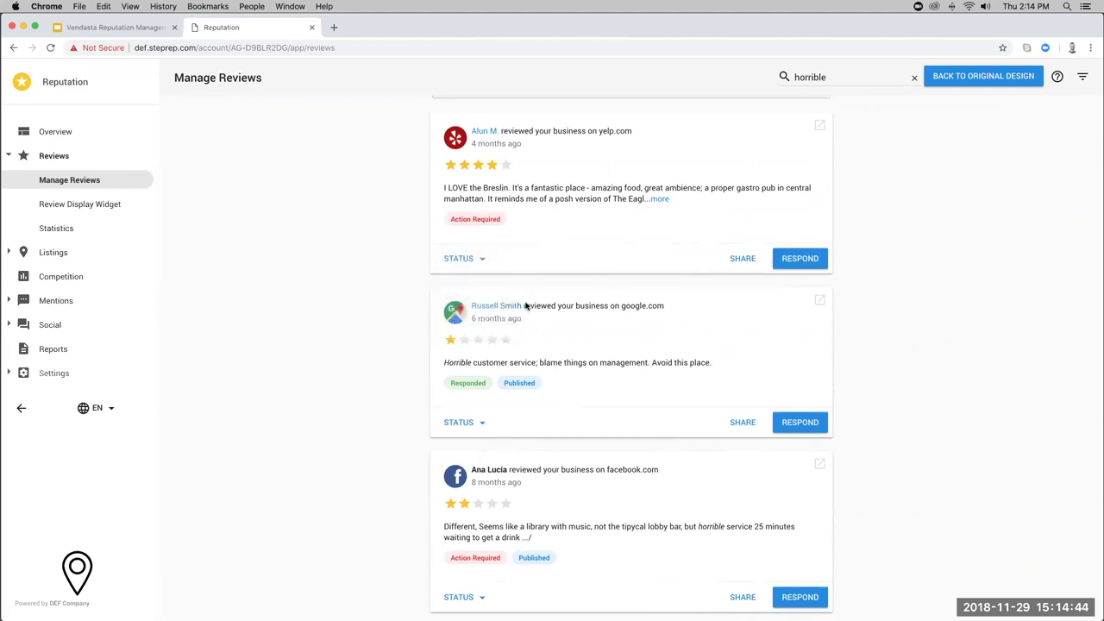
{"action": "left_click", "coordinate": [481, 258]}
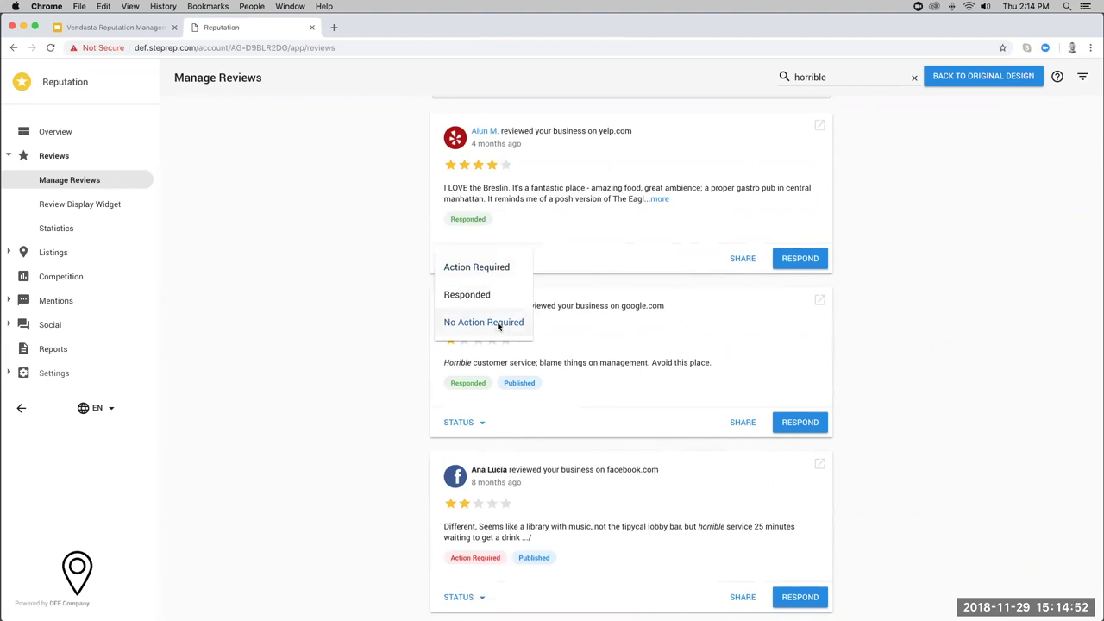
{"action": "left_click", "coordinate": [497, 323]}
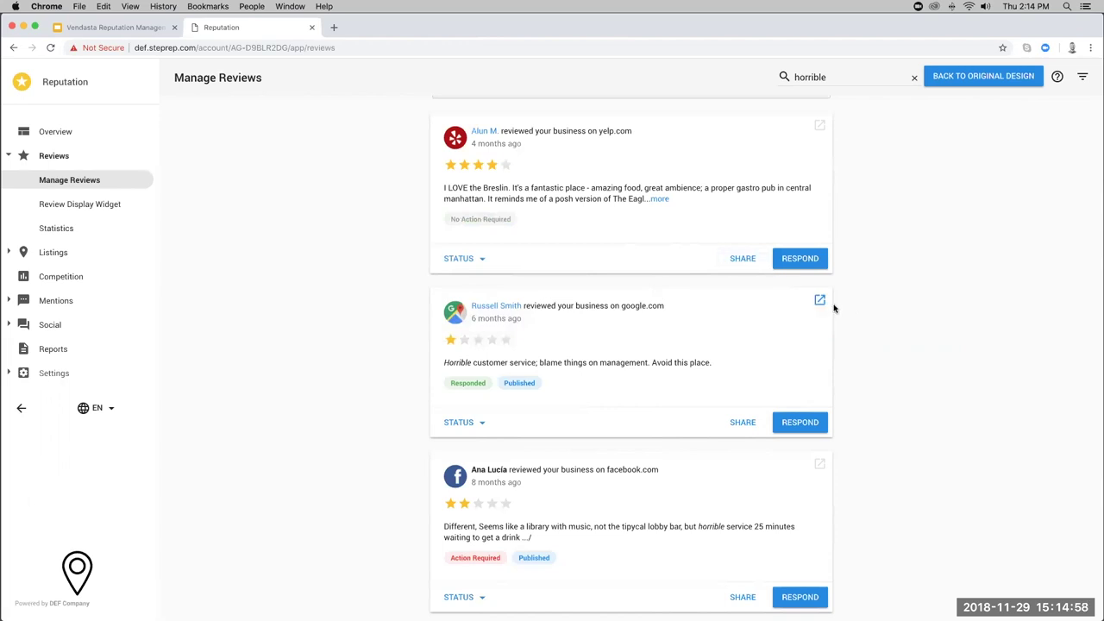
- Clear the "horrible" search so that the full review list is shown again
{"action": "scroll", "coordinate": [833, 305], "scroll_direction": "up", "scroll_amount": 5}
{"action": "double_click", "coordinate": [801, 100]}
{"action": "key", "text": "BackSpace"}
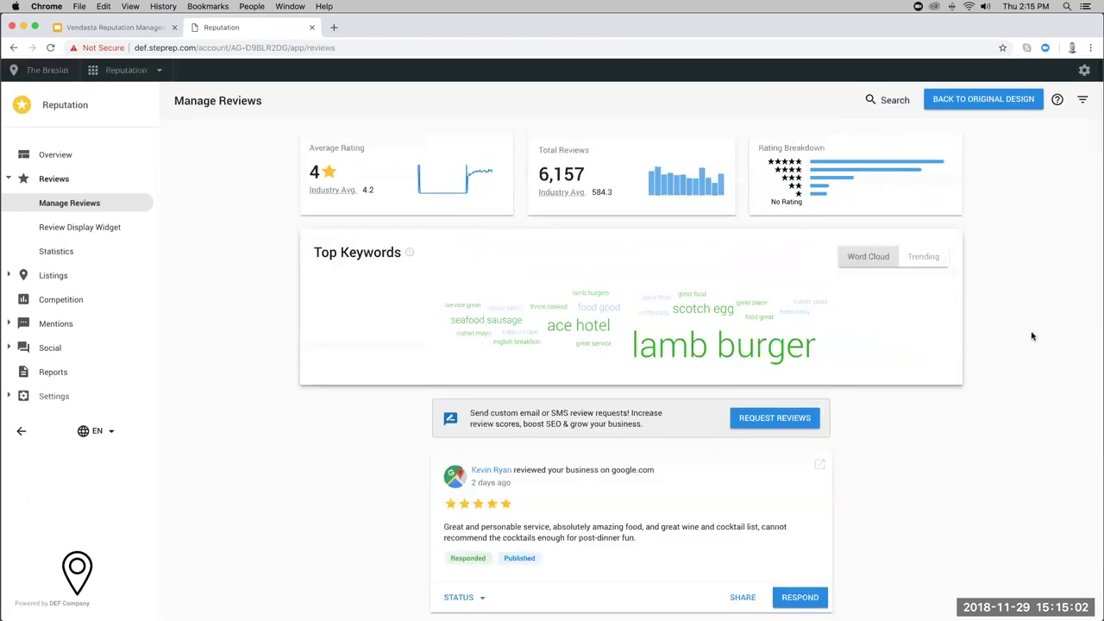
- Examine the sharing options of the newest five-star Google review and close them without choosing one
{"action": "scroll", "coordinate": [896, 414], "scroll_direction": "down", "scroll_amount": 2}
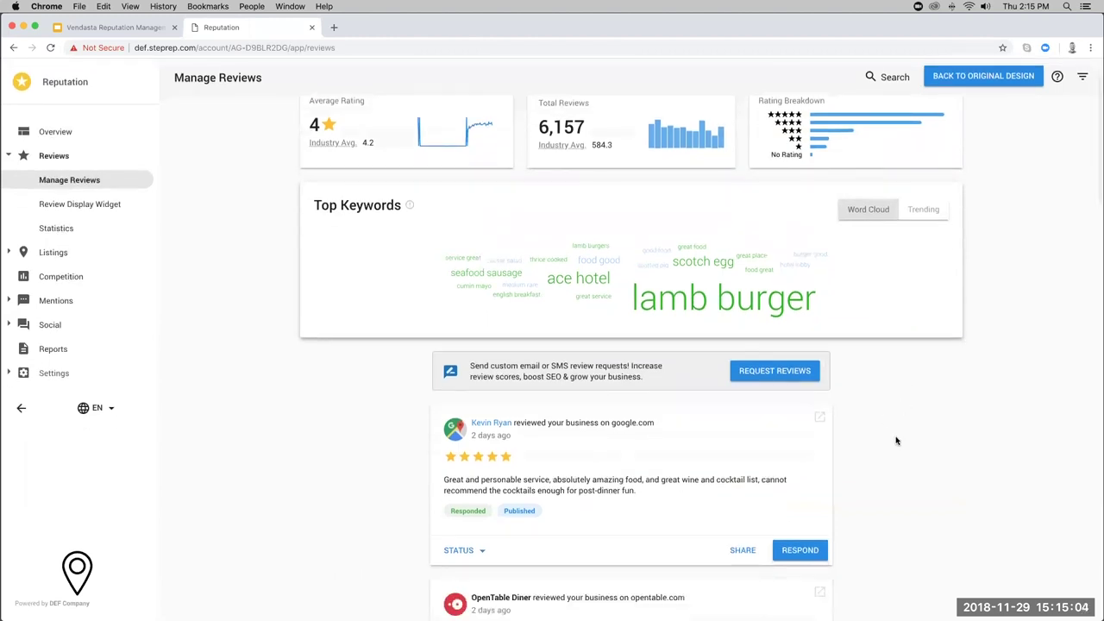
{"action": "scroll", "coordinate": [894, 439], "scroll_direction": "down", "scroll_amount": 2}
{"action": "left_click", "coordinate": [742, 473]}
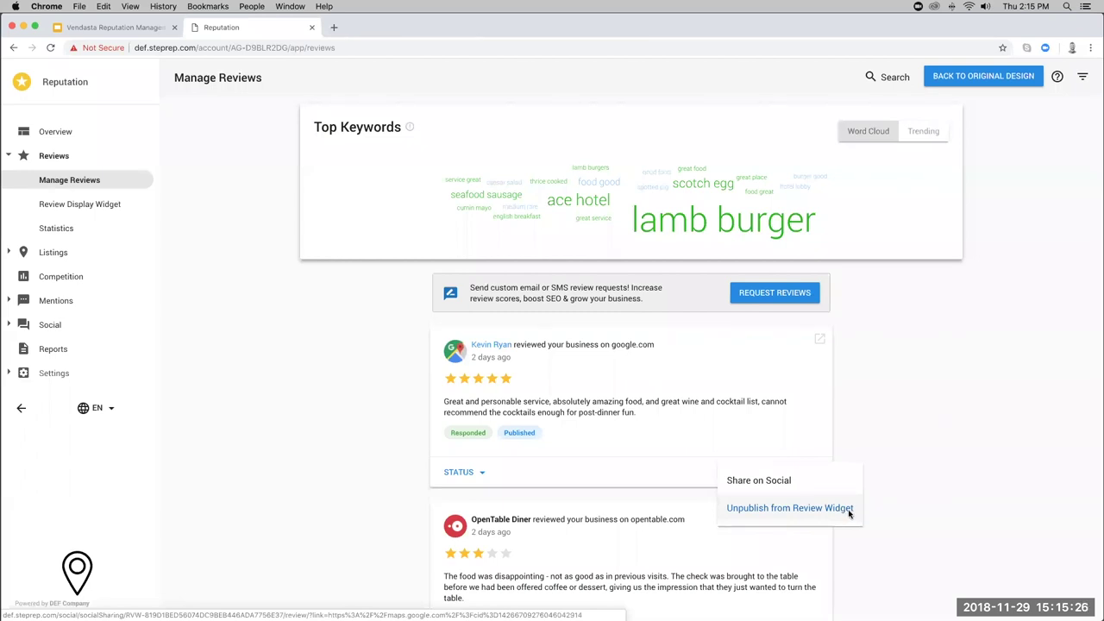
{"action": "left_click", "coordinate": [899, 497]}
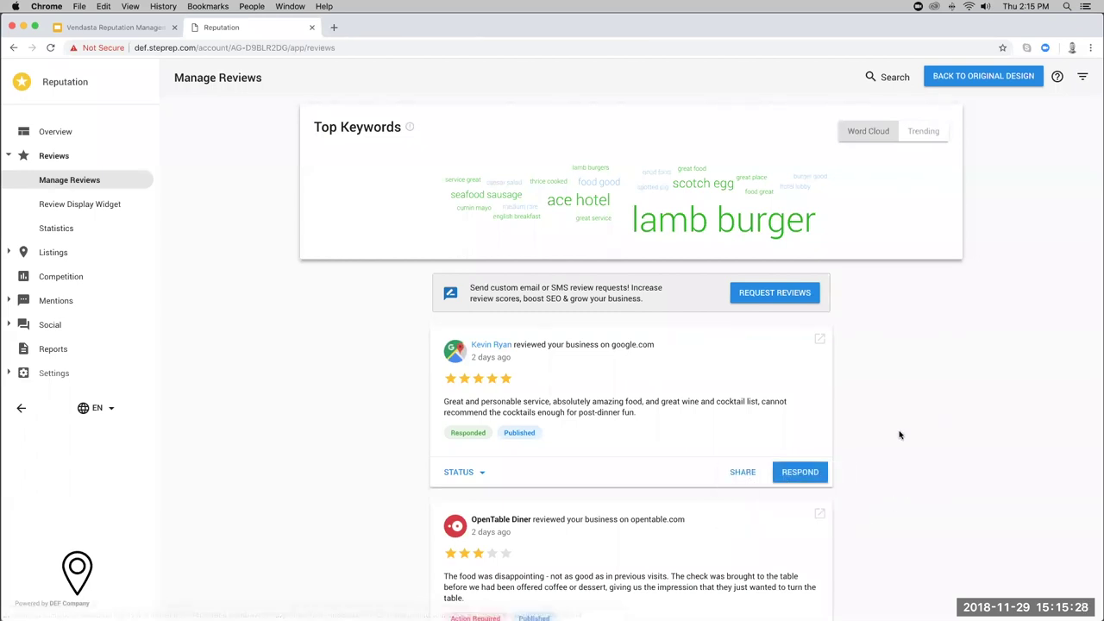
{"action": "scroll", "coordinate": [902, 440], "scroll_direction": "up", "scroll_amount": 1}
{"action": "scroll", "coordinate": [902, 440], "scroll_direction": "up", "scroll_amount": 3}
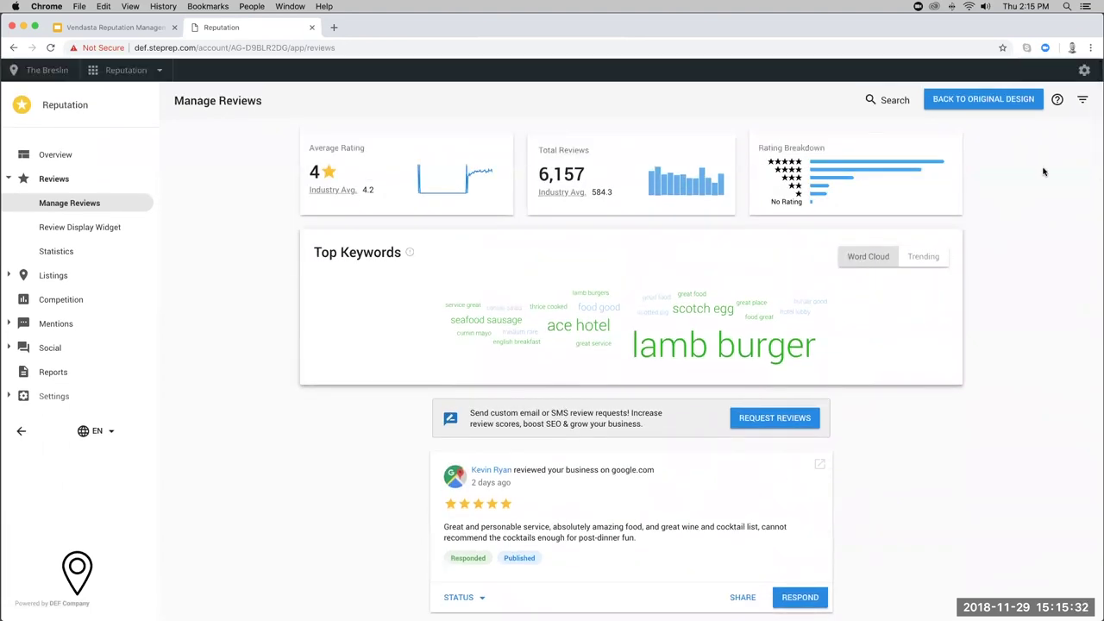
- Filter the reviews by the Google Maps source to view its statistics and keywords, and remove the filter
{"action": "left_click", "coordinate": [1083, 102]}
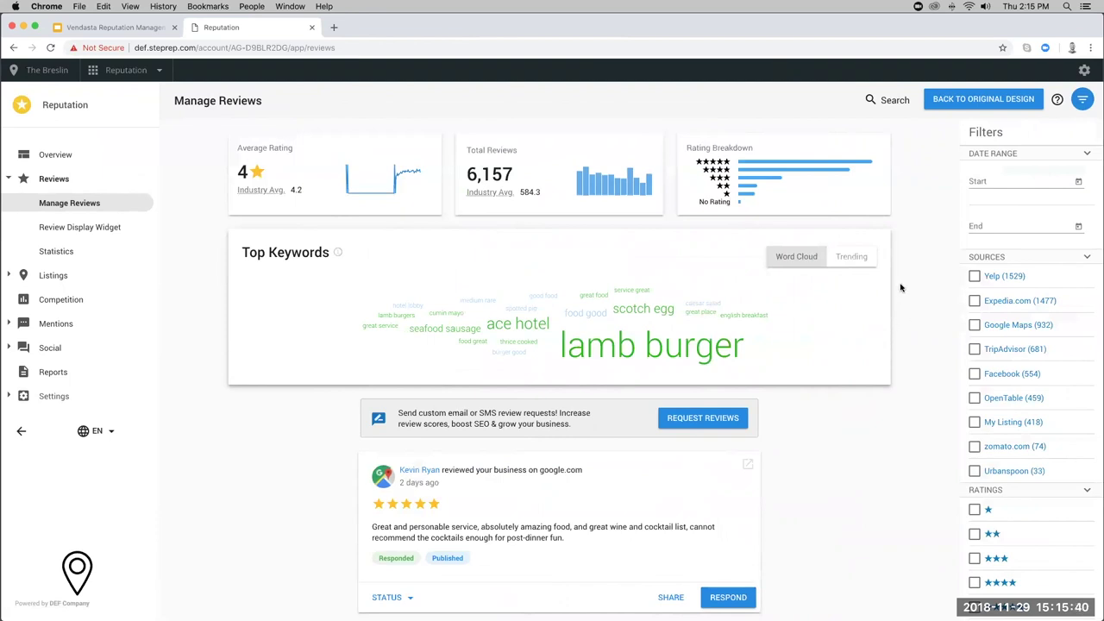
{"action": "left_click", "coordinate": [974, 325]}
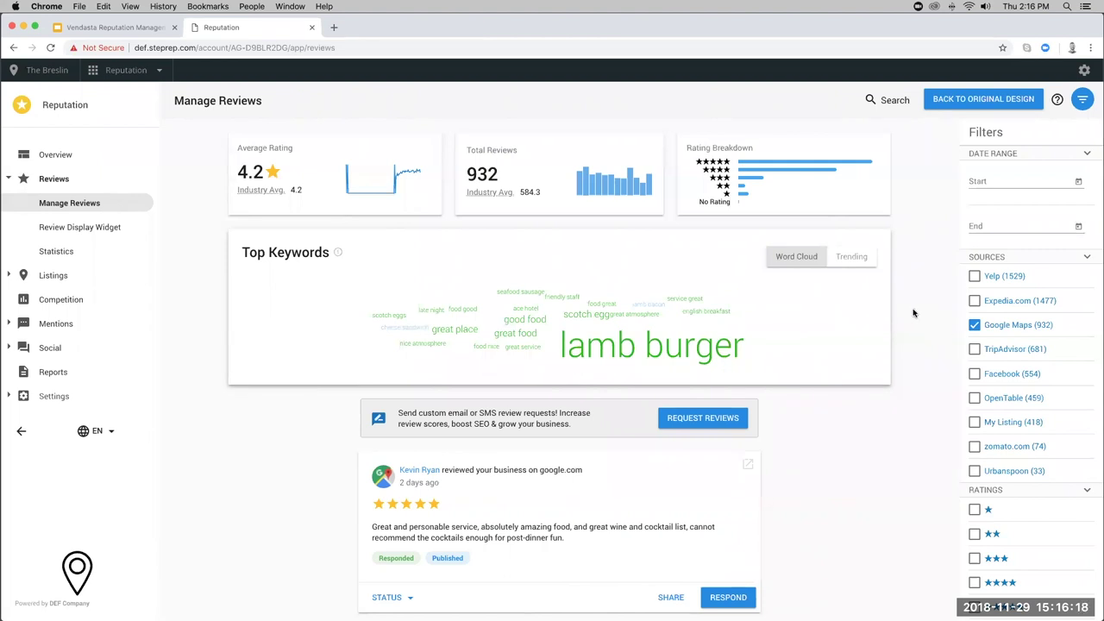
{"action": "left_click", "coordinate": [973, 325]}
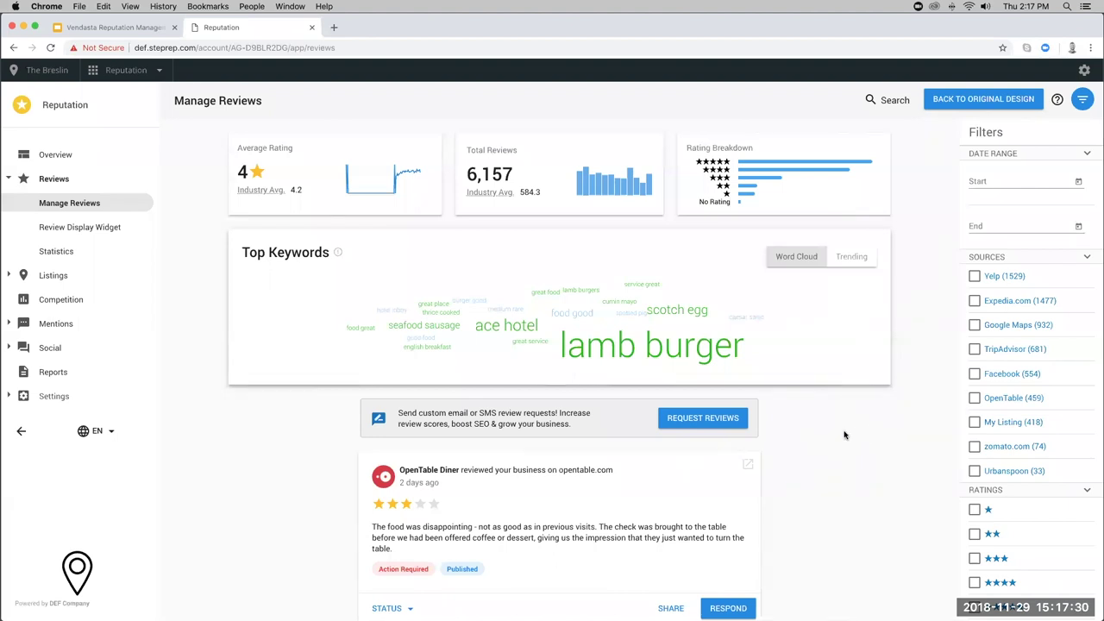
- Open the Review Display Widget page and set the widget's background color to #0b0b0b
{"action": "left_click", "coordinate": [130, 229]}
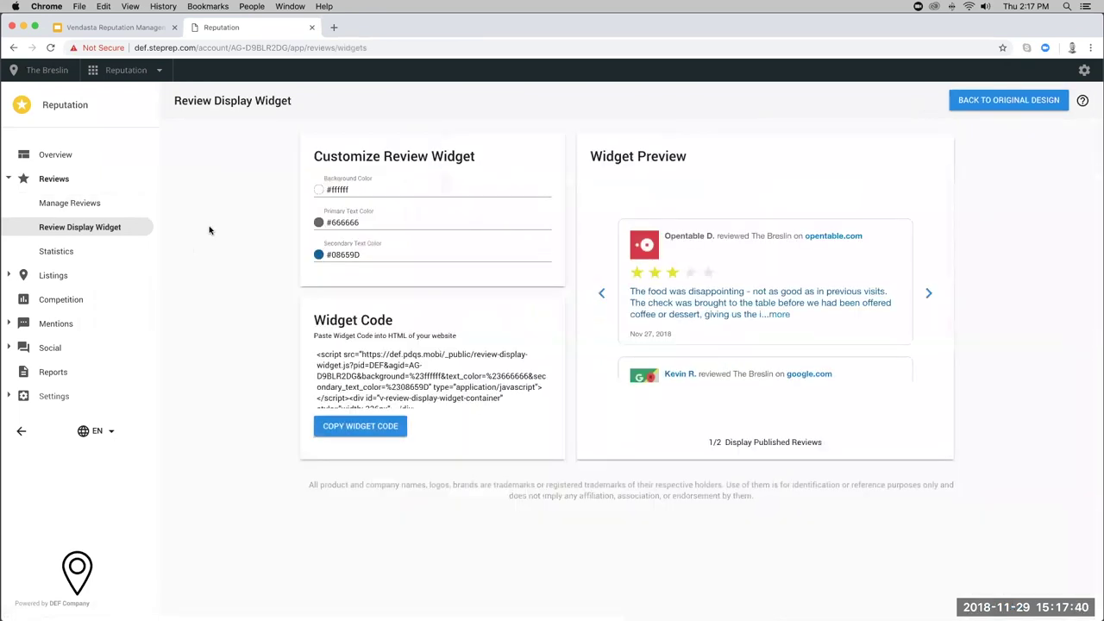
{"action": "left_click", "coordinate": [336, 191]}
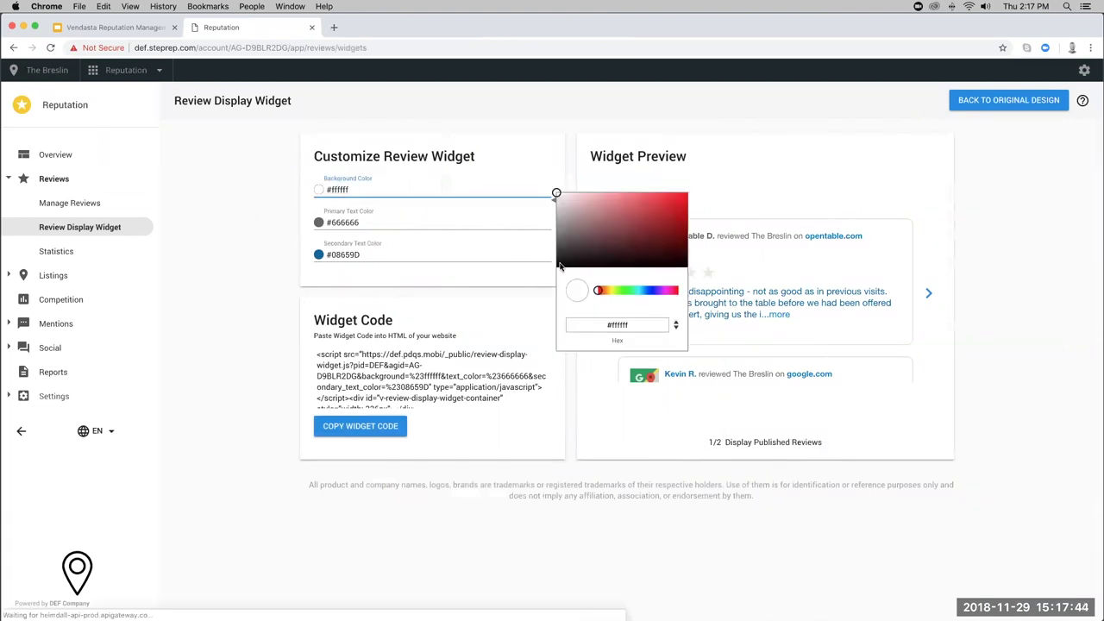
{"action": "left_click", "coordinate": [560, 267]}
- Set the review widget's primary text color to #d83d3d and close the color picker
{"action": "left_click", "coordinate": [348, 222]}
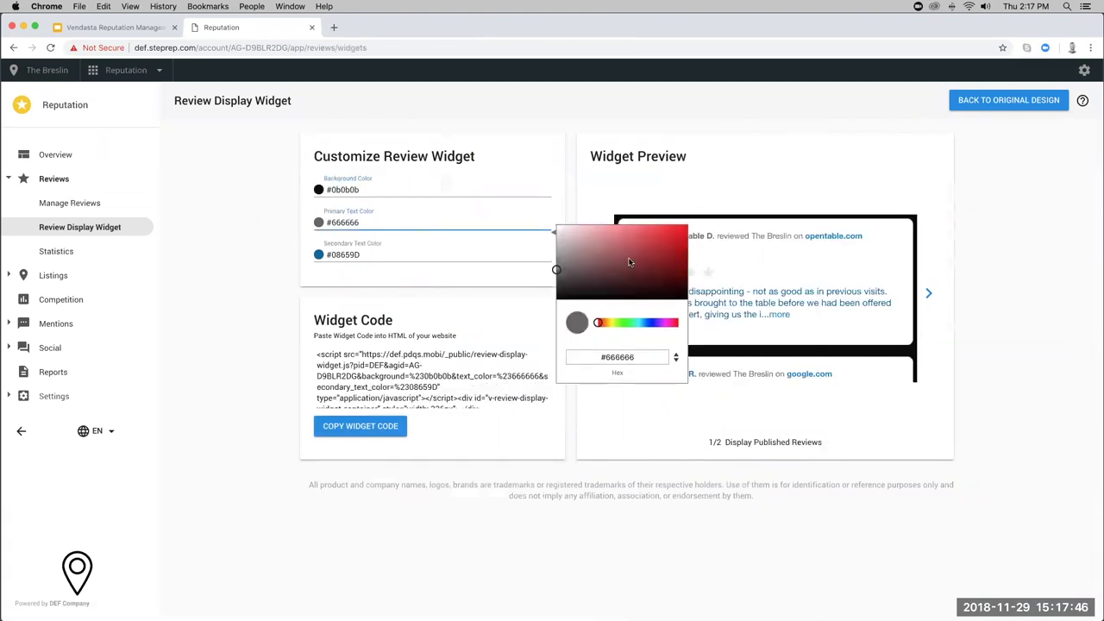
{"action": "left_click", "coordinate": [651, 235]}
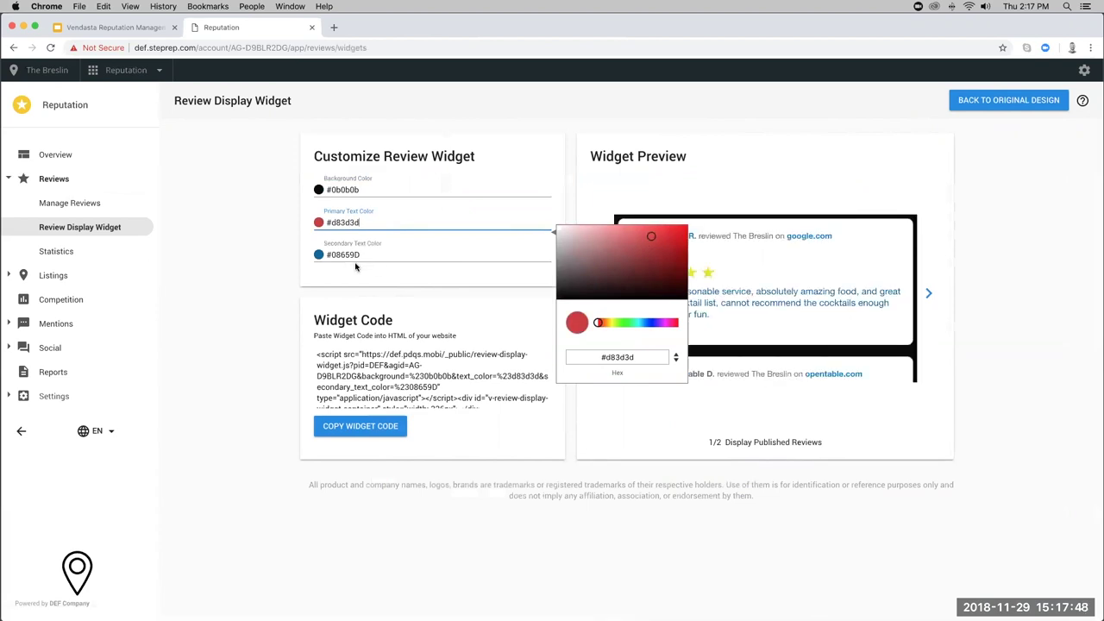
{"action": "left_click", "coordinate": [251, 272]}
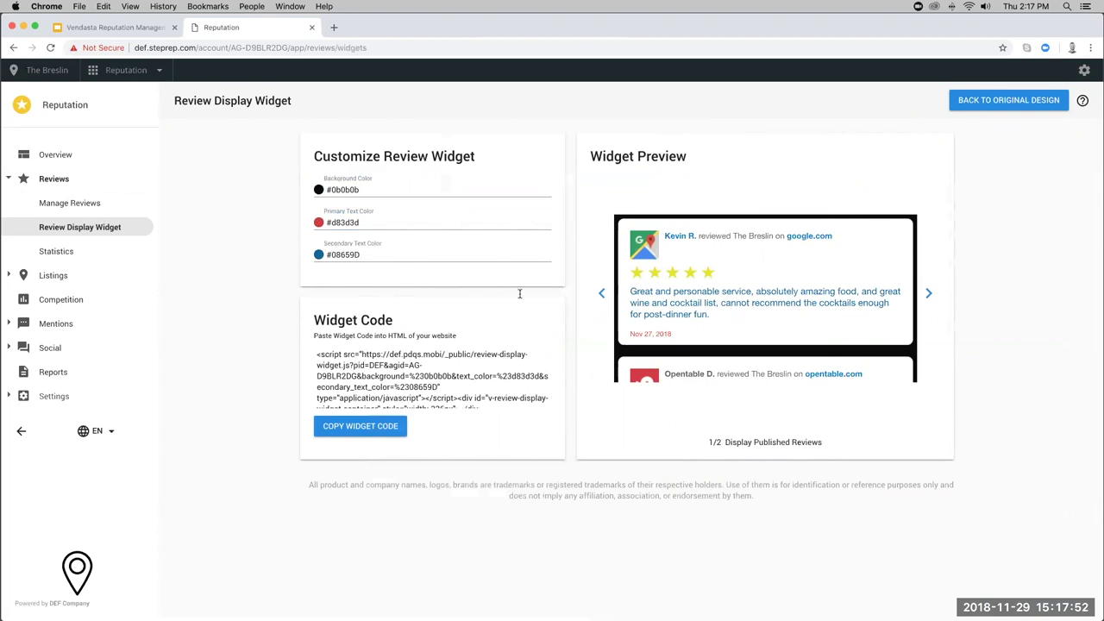
- Examine how the published reviews look in the widget preview with the new colors, and return to the first review
{"action": "scroll", "coordinate": [431, 371], "scroll_direction": "down", "scroll_amount": 2}
{"action": "scroll", "coordinate": [431, 370], "scroll_direction": "up", "scroll_amount": 2}
{"action": "scroll", "coordinate": [865, 252], "scroll_direction": "down", "scroll_amount": 2}
{"action": "scroll", "coordinate": [865, 252], "scroll_direction": "down", "scroll_amount": 5}
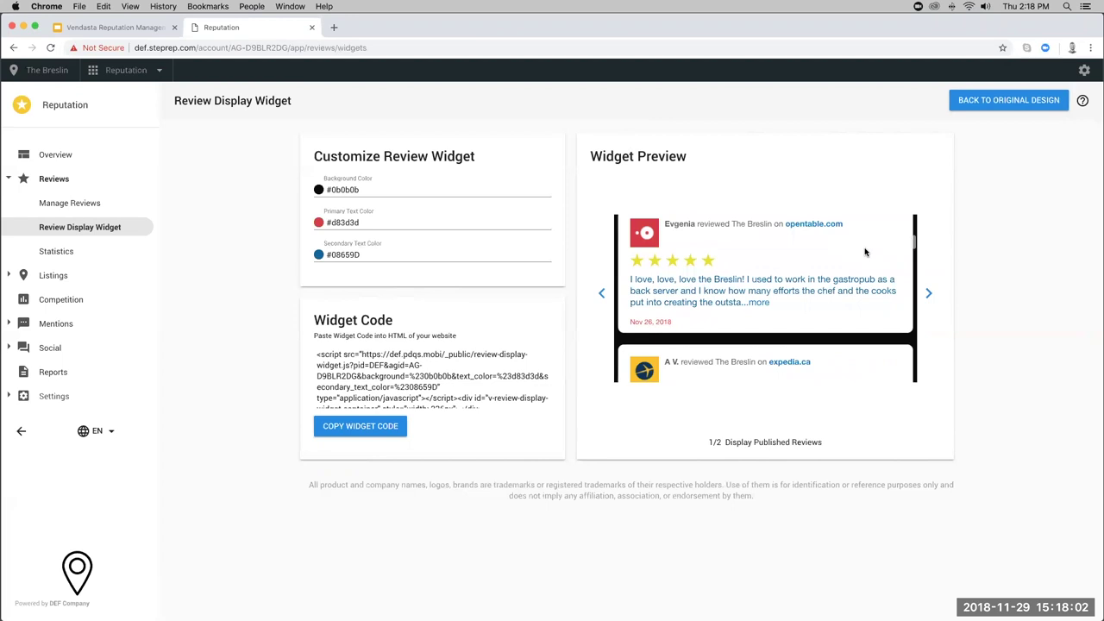
{"action": "scroll", "coordinate": [880, 280], "scroll_direction": "down", "scroll_amount": 5}
{"action": "scroll", "coordinate": [880, 285], "scroll_direction": "up", "scroll_amount": 3}
{"action": "scroll", "coordinate": [871, 293], "scroll_direction": "down", "scroll_amount": 1}
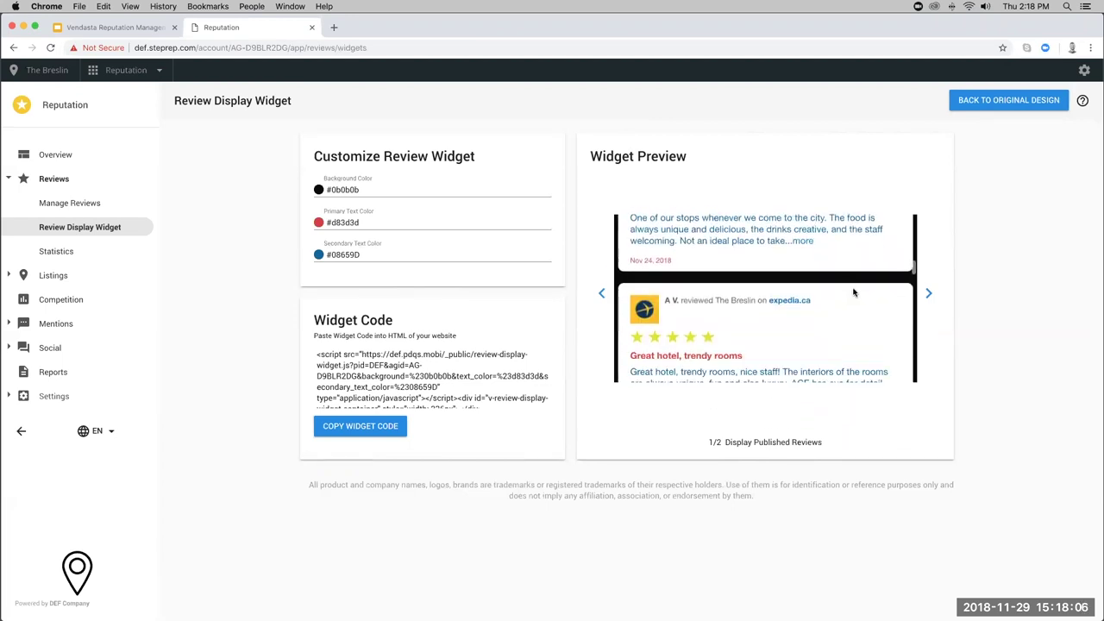
{"action": "scroll", "coordinate": [849, 291], "scroll_direction": "up", "scroll_amount": 3}
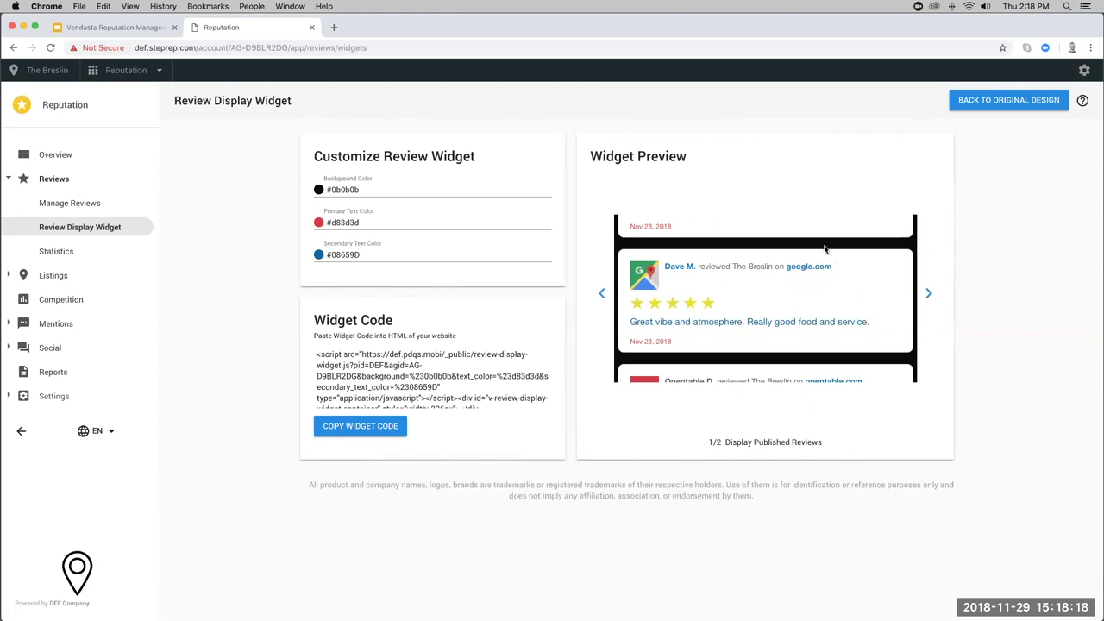
{"action": "scroll", "coordinate": [866, 313], "scroll_direction": "up", "scroll_amount": 3}
{"action": "scroll", "coordinate": [867, 314], "scroll_direction": "up", "scroll_amount": 2}
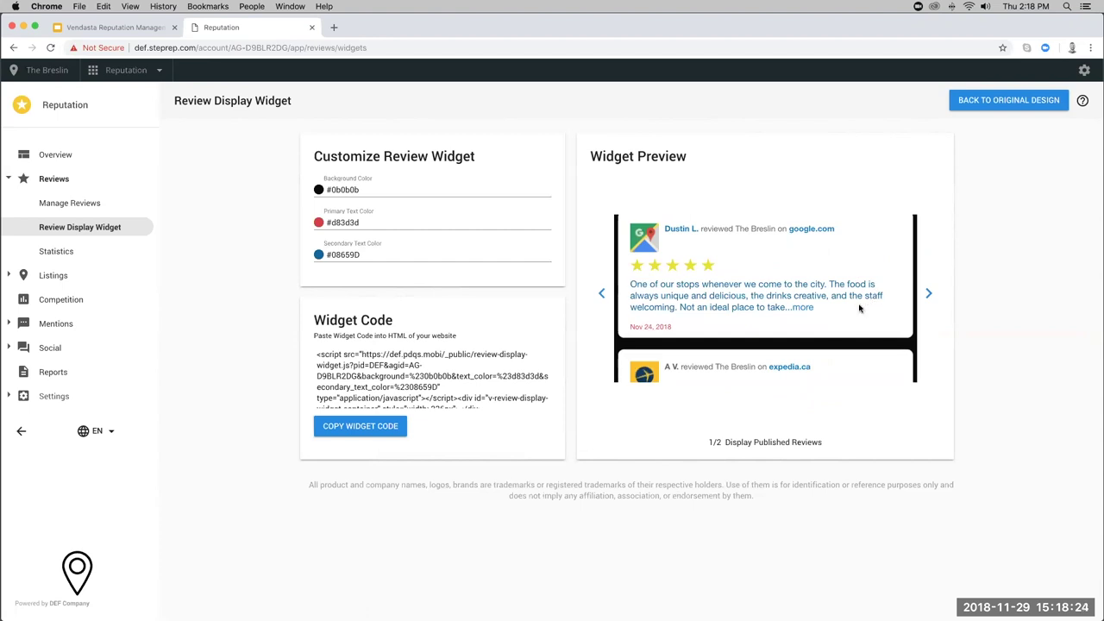
{"action": "scroll", "coordinate": [858, 309], "scroll_direction": "up", "scroll_amount": 5}
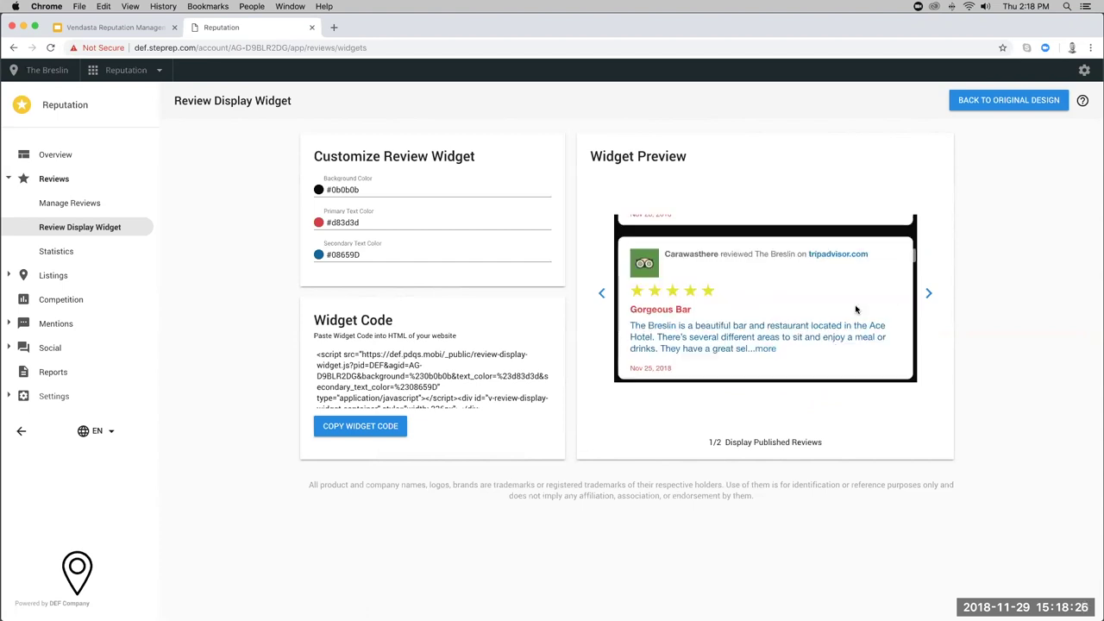
{"action": "scroll", "coordinate": [856, 309], "scroll_direction": "up", "scroll_amount": 5}
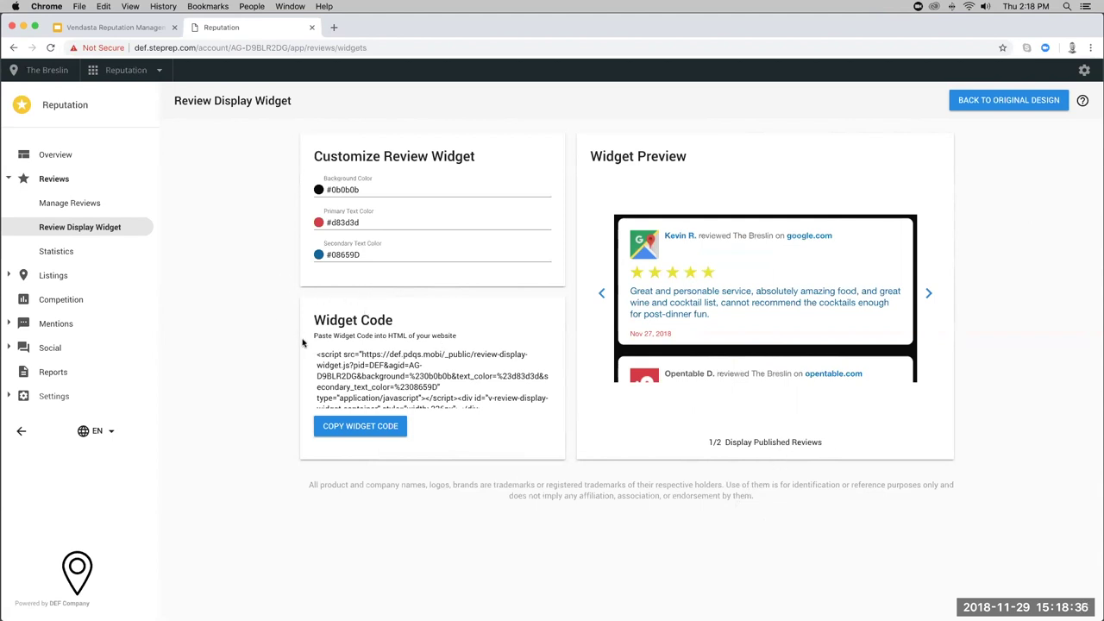
- Open the review Statistics page and examine the Average Rating and Total Reviews charts for the past year
{"action": "left_click", "coordinate": [86, 253]}
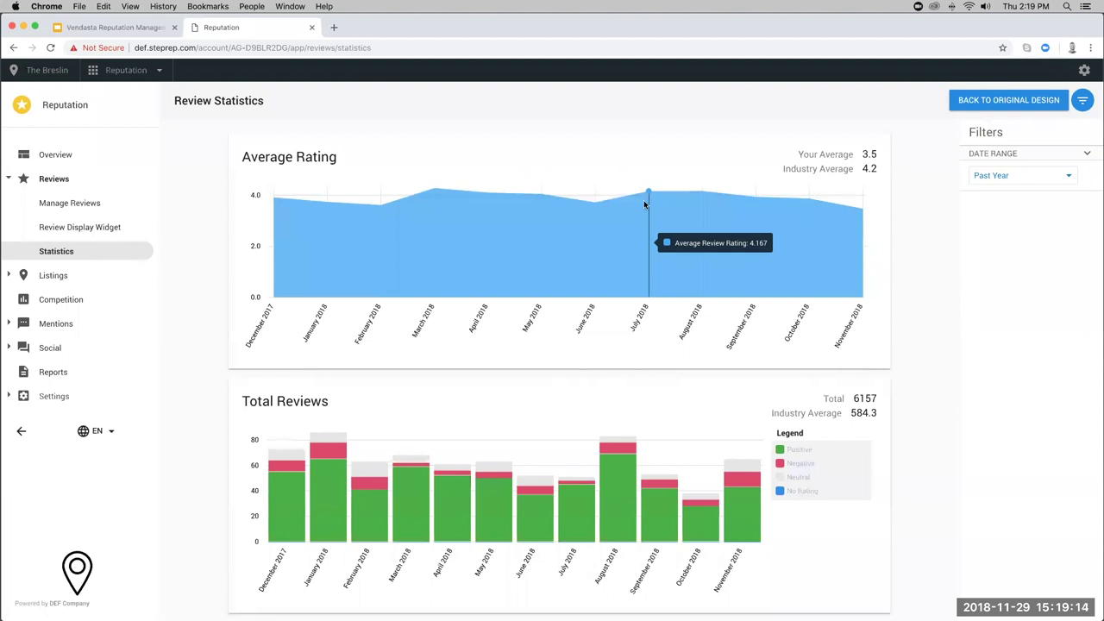
{"action": "scroll", "coordinate": [483, 332], "scroll_direction": "down", "scroll_amount": 1}
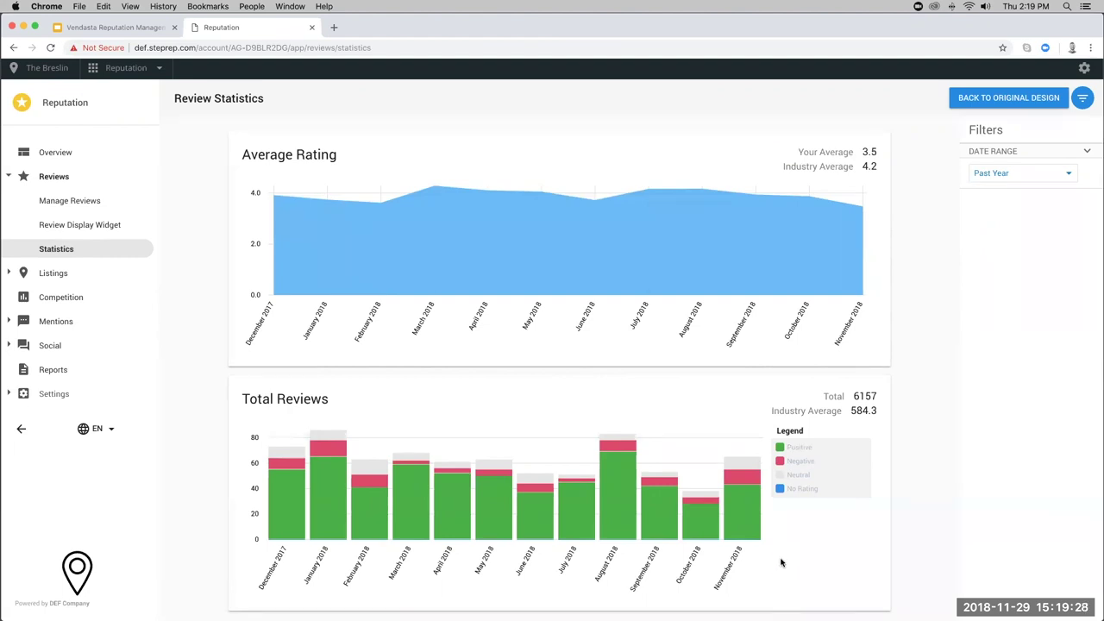
{"action": "mouse_move", "coordinate": [746, 480]}
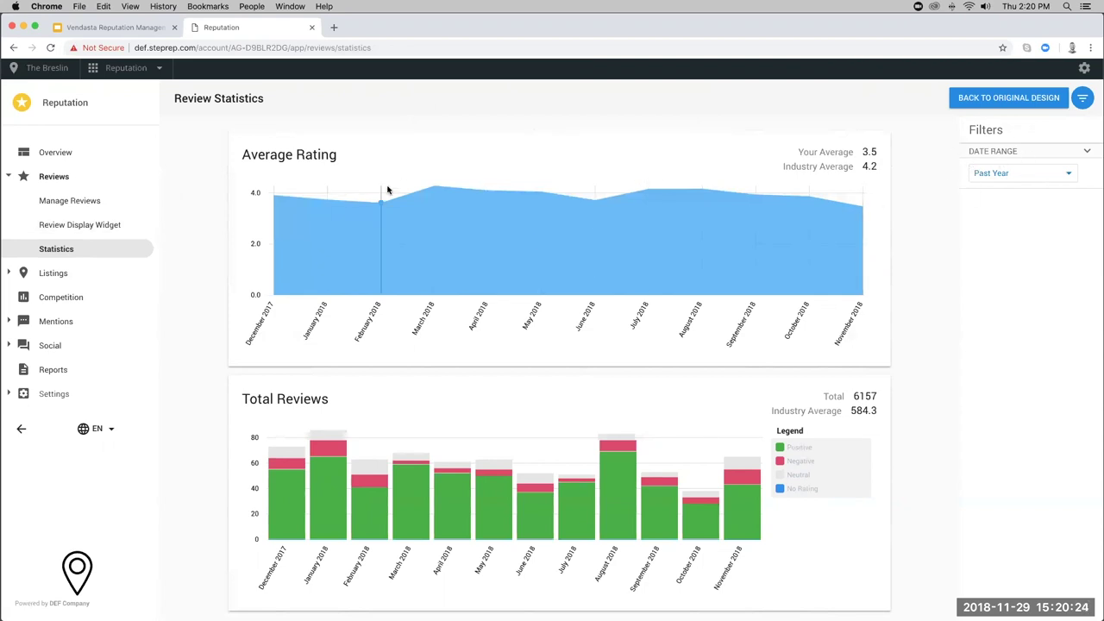
- Open the Primary Listings page and examine the listing score, business information and the sources by category
{"action": "left_click", "coordinate": [51, 273]}
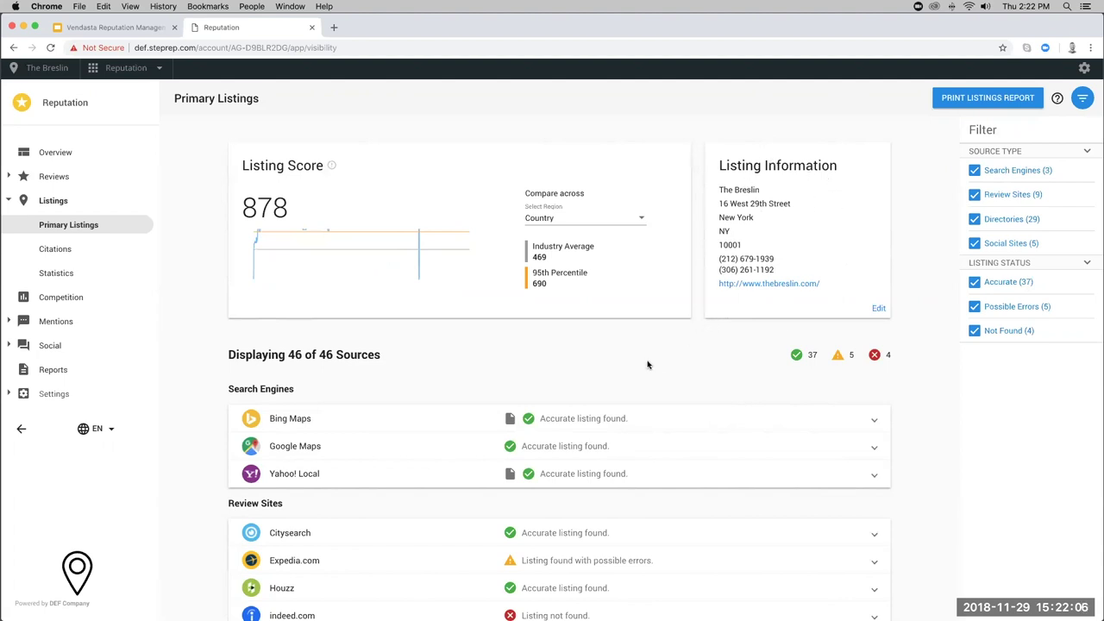
{"action": "scroll", "coordinate": [655, 362], "scroll_direction": "down", "scroll_amount": 1}
{"action": "scroll", "coordinate": [664, 364], "scroll_direction": "up", "scroll_amount": 1}
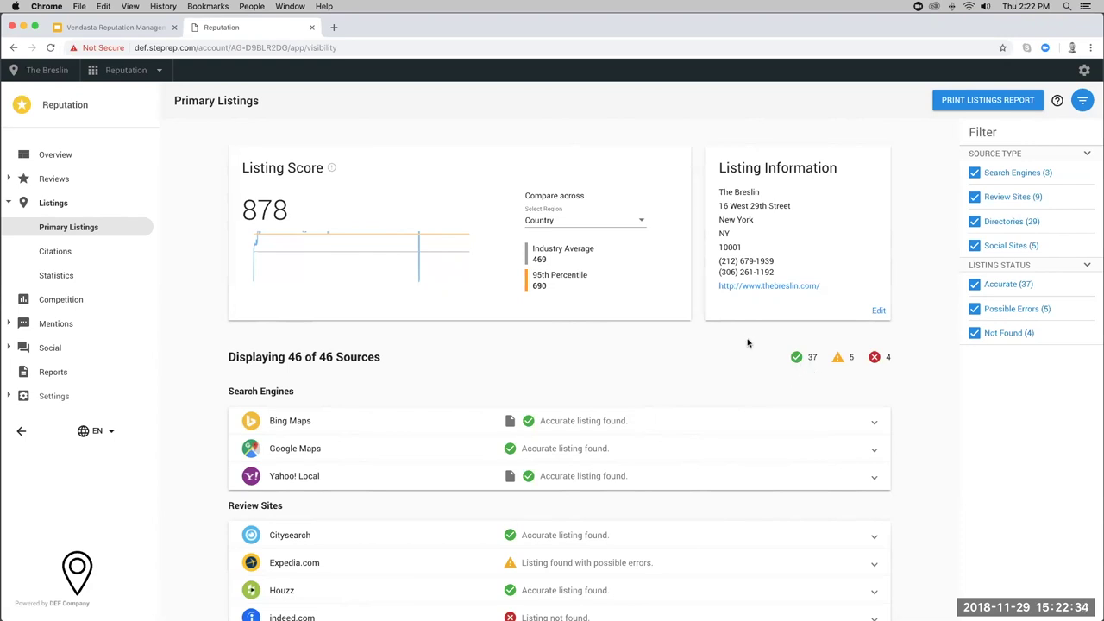
{"action": "scroll", "coordinate": [517, 327], "scroll_direction": "down", "scroll_amount": 2}
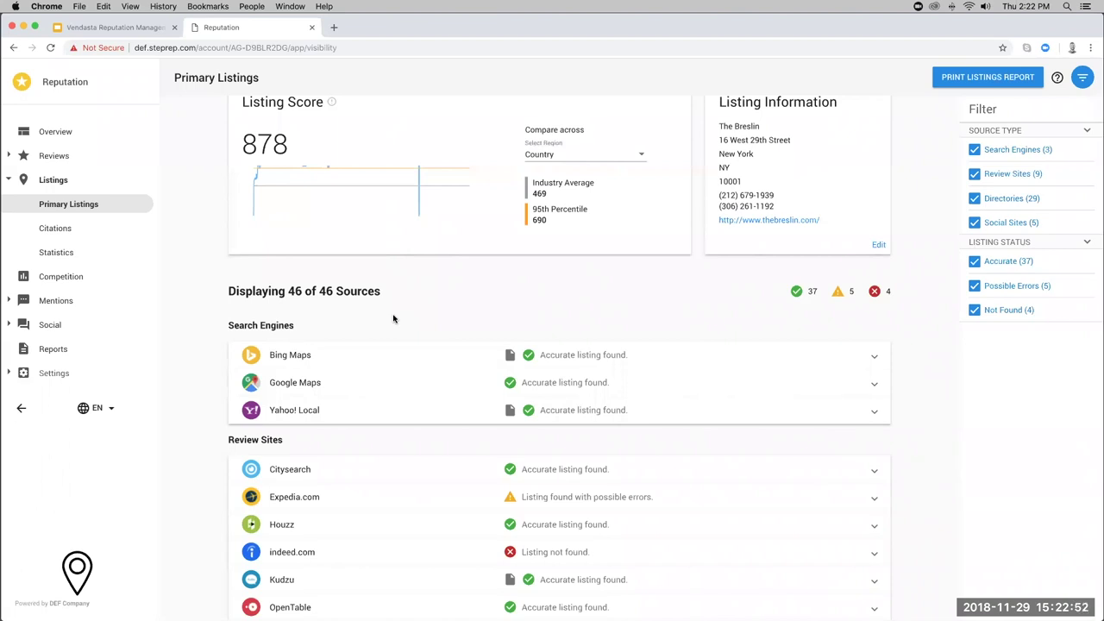
{"action": "scroll", "coordinate": [402, 325], "scroll_direction": "down", "scroll_amount": 5}
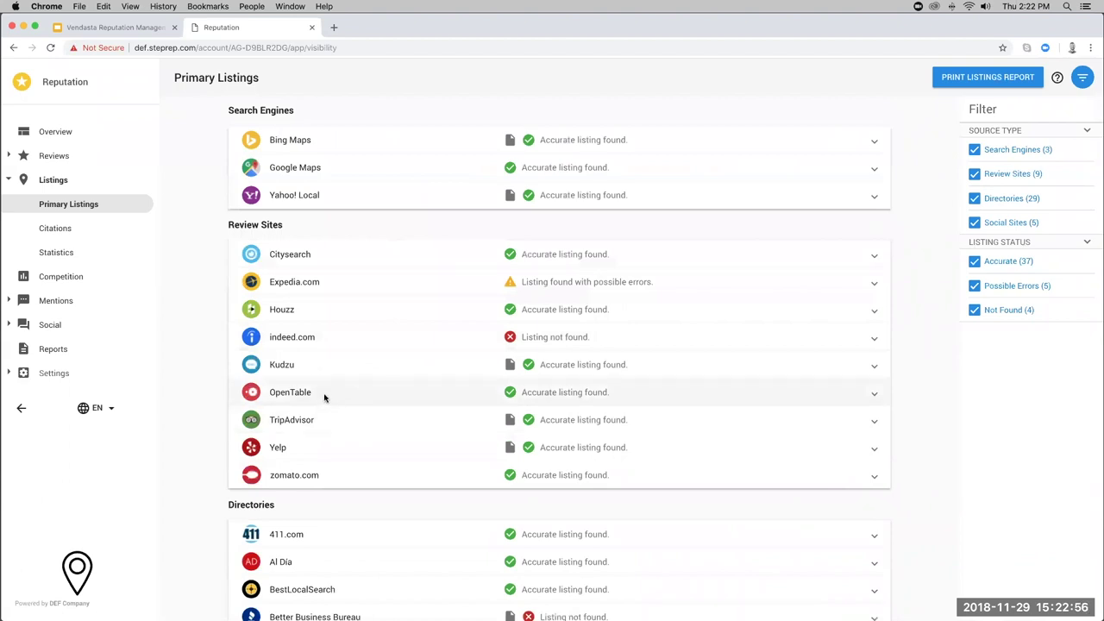
{"action": "scroll", "coordinate": [390, 428], "scroll_direction": "up", "scroll_amount": 1}
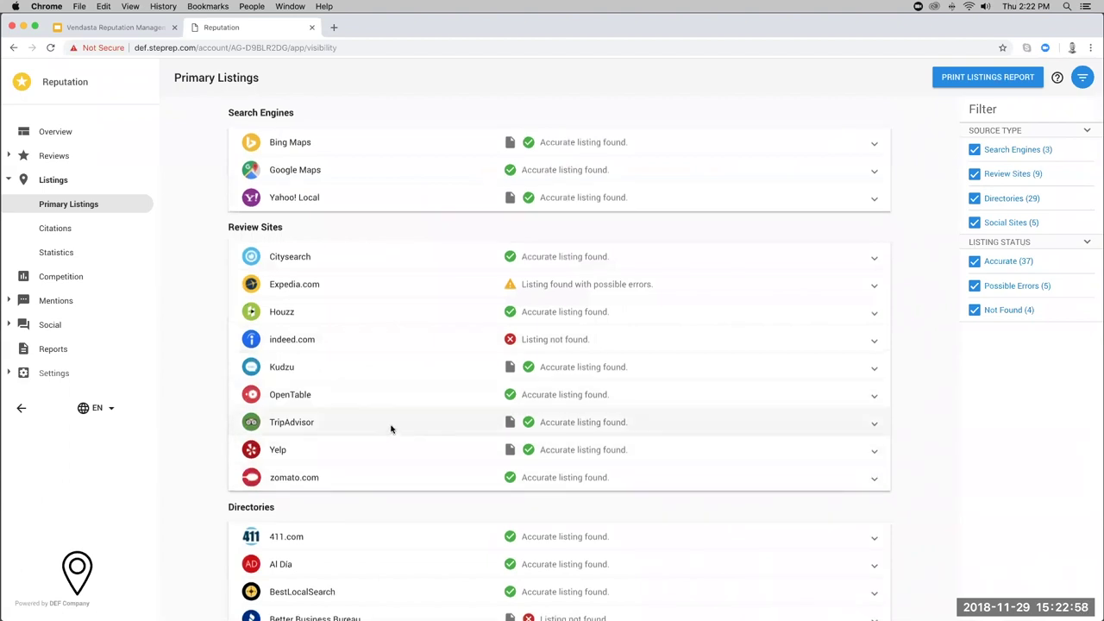
{"action": "scroll", "coordinate": [390, 428], "scroll_direction": "up", "scroll_amount": 6}
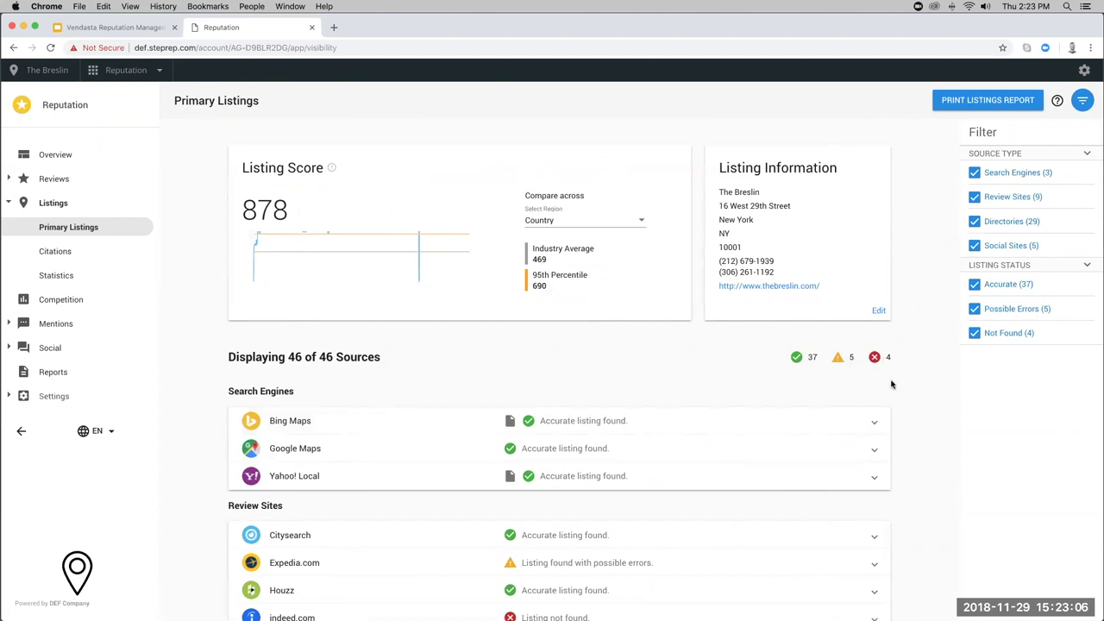
- Expand the indeed.com listing among the review sites and view its possible matches
{"action": "scroll", "coordinate": [908, 360], "scroll_direction": "down", "scroll_amount": 3}
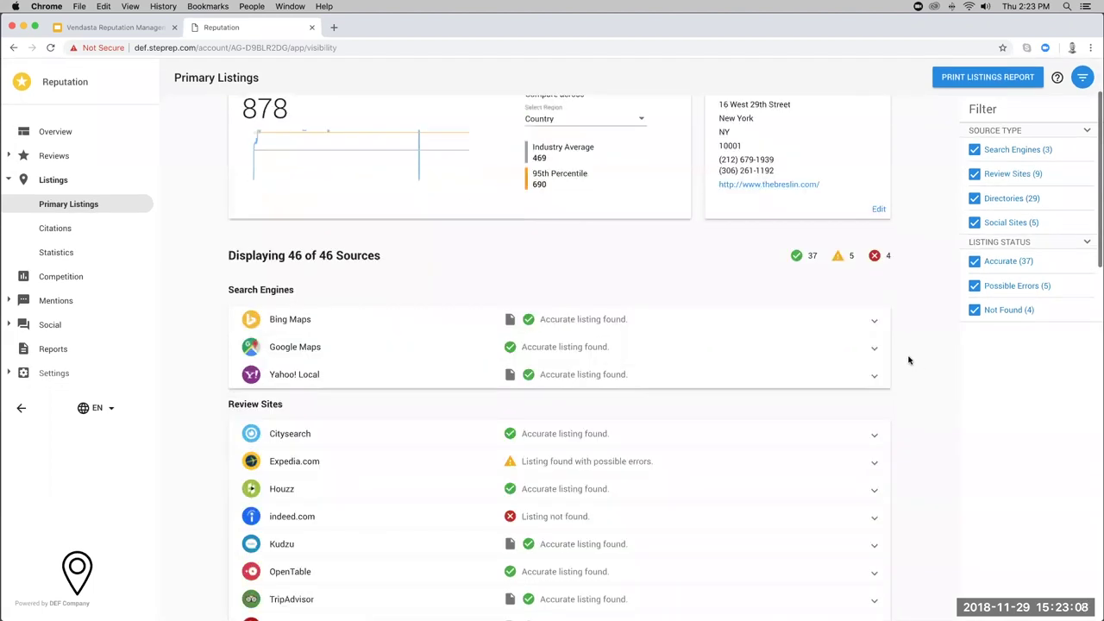
{"action": "scroll", "coordinate": [908, 360], "scroll_direction": "down", "scroll_amount": 1}
{"action": "scroll", "coordinate": [906, 362], "scroll_direction": "down", "scroll_amount": 2}
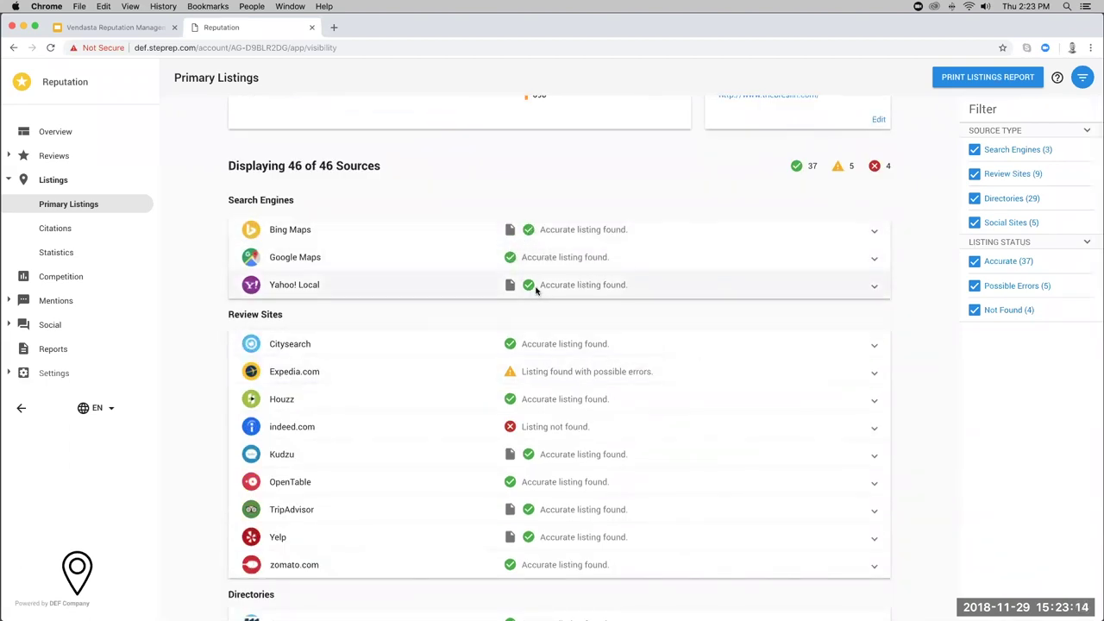
{"action": "scroll", "coordinate": [555, 327], "scroll_direction": "down", "scroll_amount": 1}
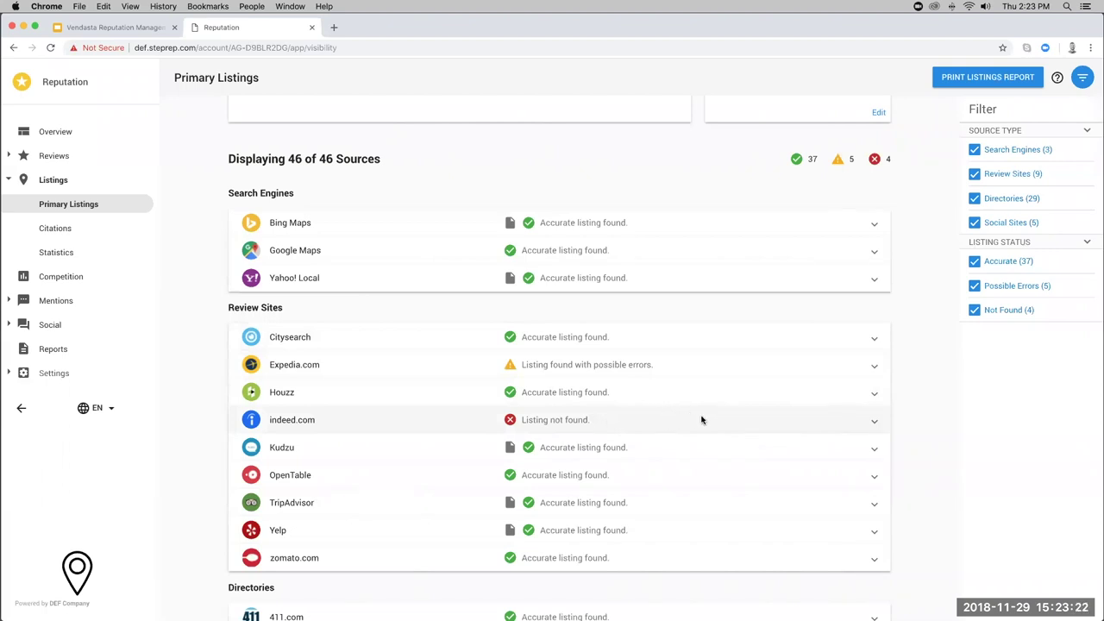
{"action": "left_click", "coordinate": [873, 423]}
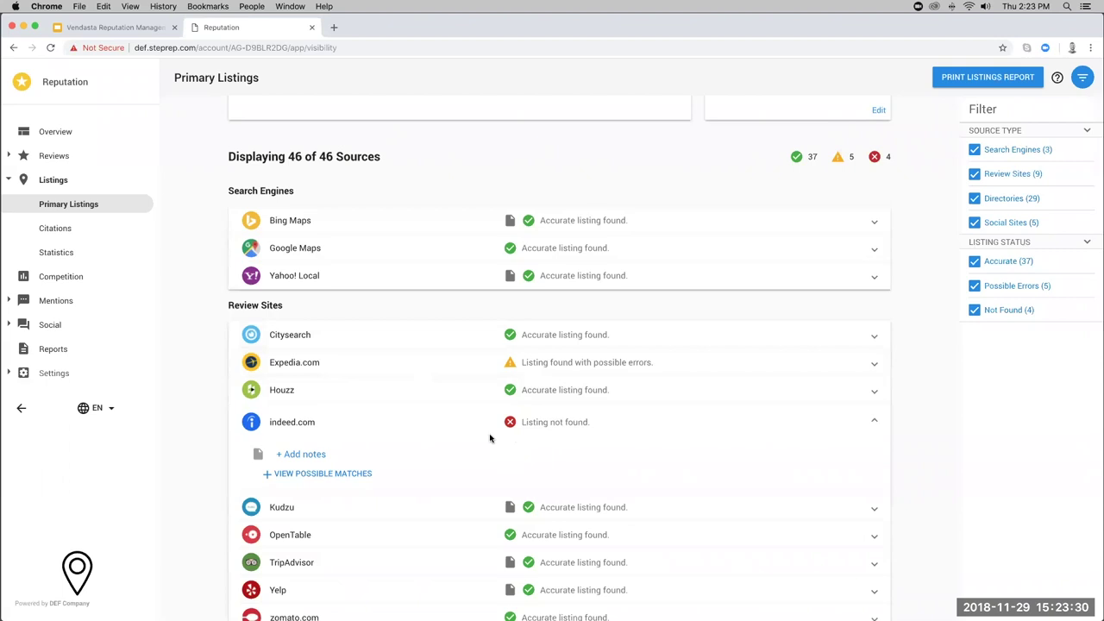
{"action": "left_click", "coordinate": [371, 471]}
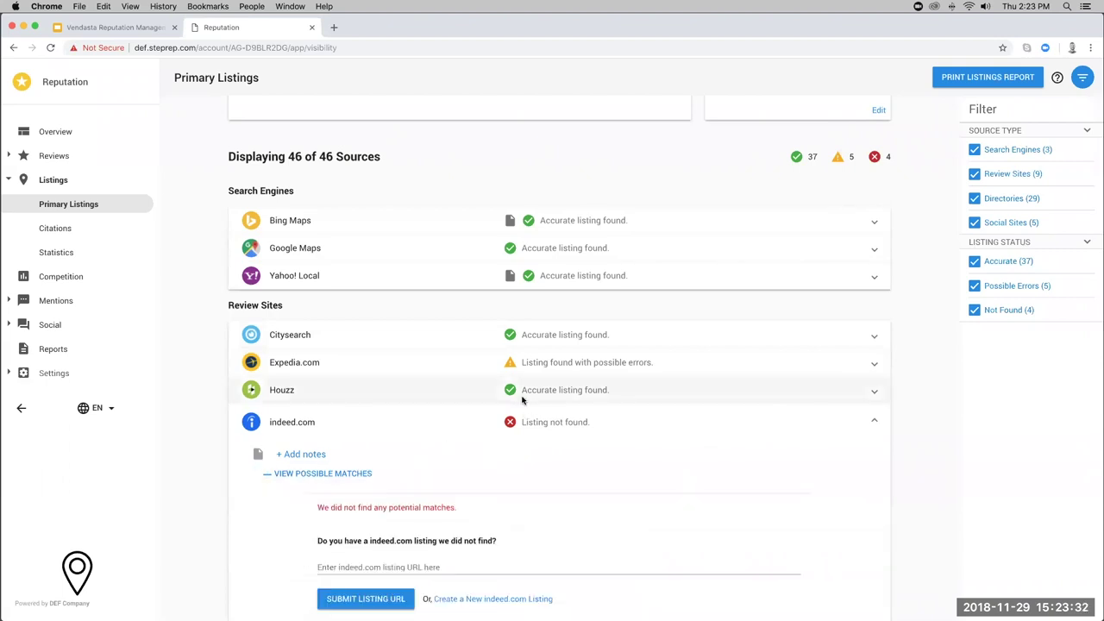
{"action": "scroll", "coordinate": [515, 400], "scroll_direction": "down", "scroll_amount": 1}
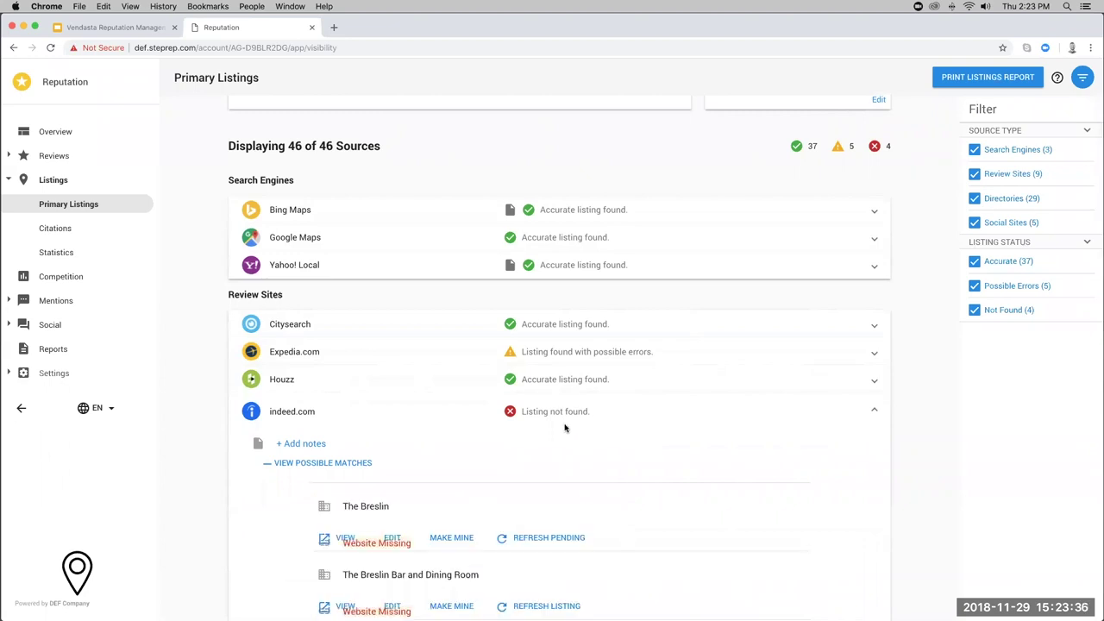
{"action": "scroll", "coordinate": [529, 417], "scroll_direction": "down", "scroll_amount": 1}
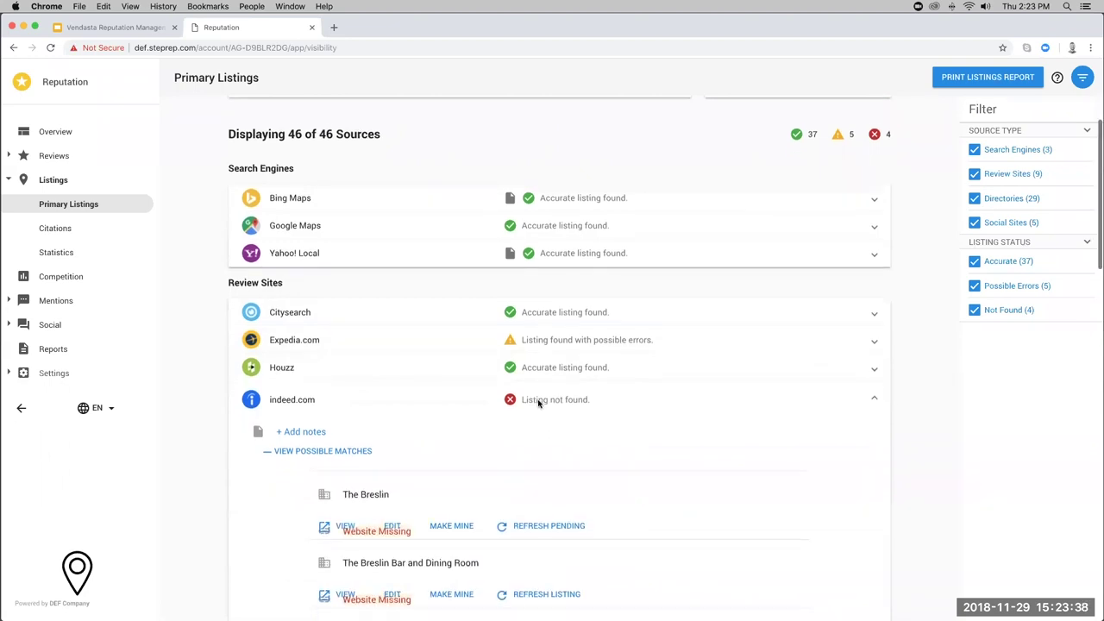
{"action": "scroll", "coordinate": [569, 409], "scroll_direction": "down", "scroll_amount": 3}
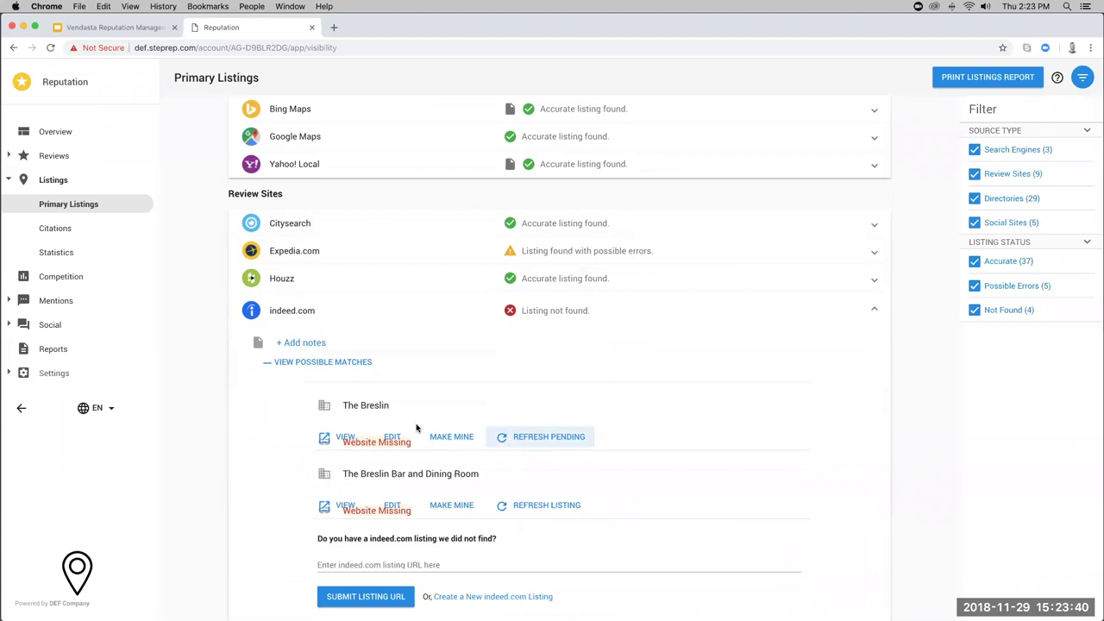
- Open the page for creating a new indeed.com listing, close it, and collapse the indeed.com entry
{"action": "left_click", "coordinate": [478, 595]}
{"action": "left_click", "coordinate": [649, 445]}
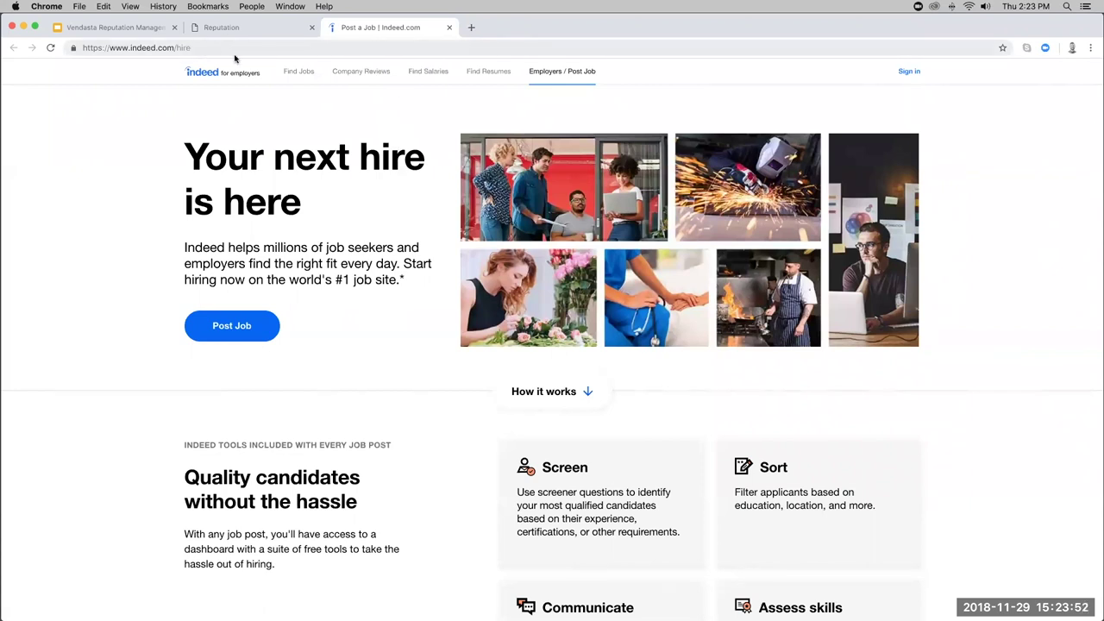
{"action": "left_click", "coordinate": [449, 27]}
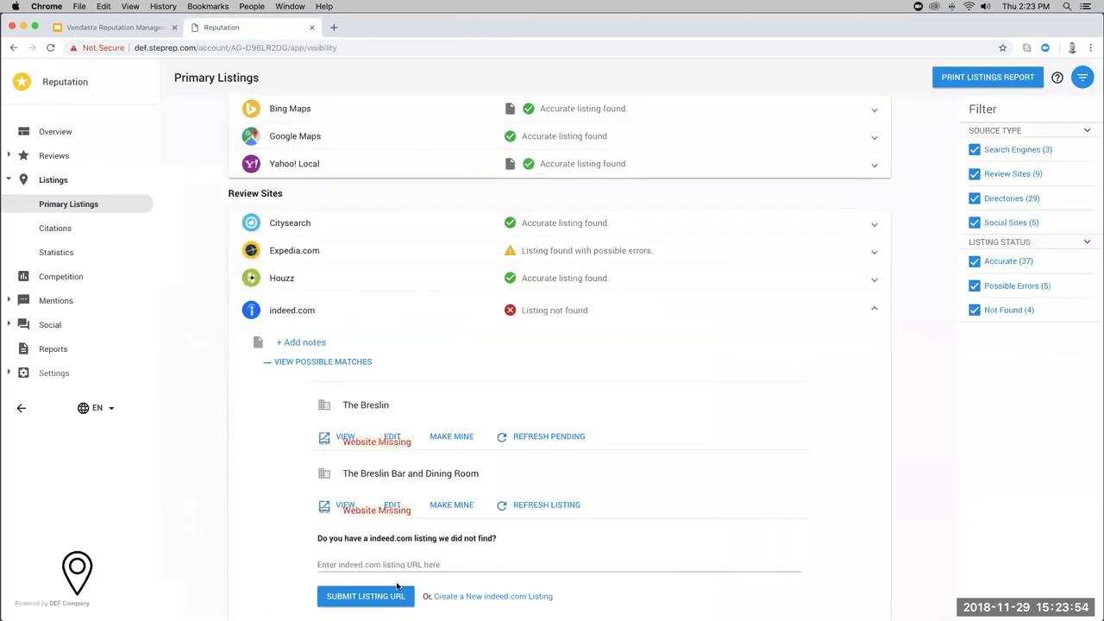
{"action": "left_click", "coordinate": [872, 312]}
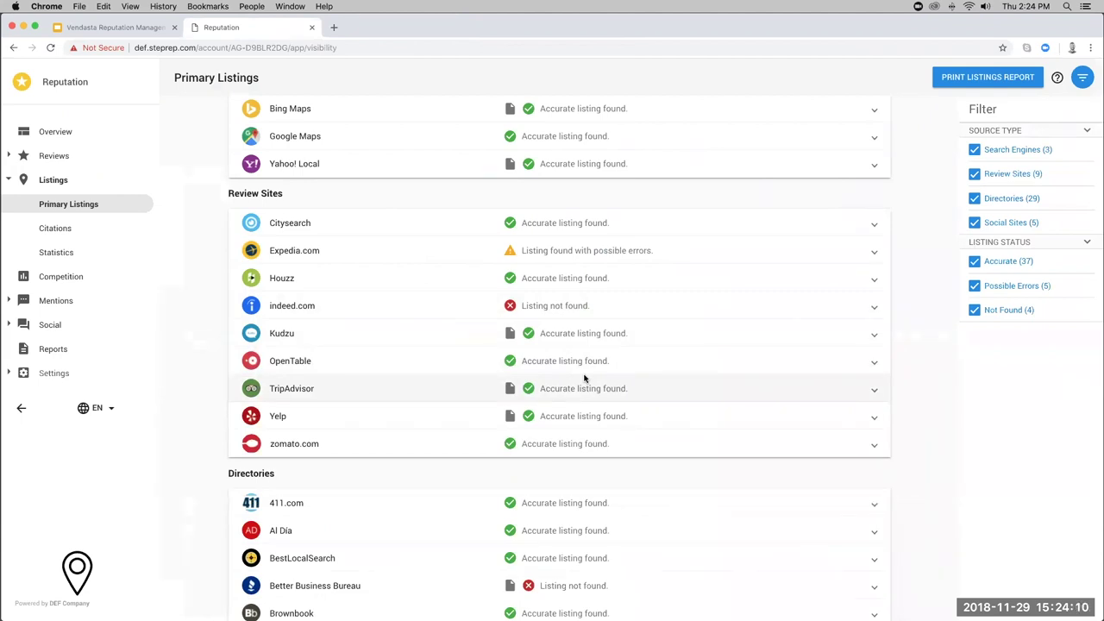
- Examine the details and possible errors of the DexKnows listing in the directories, and collapse the entry
{"action": "scroll", "coordinate": [603, 371], "scroll_direction": "down", "scroll_amount": 5}
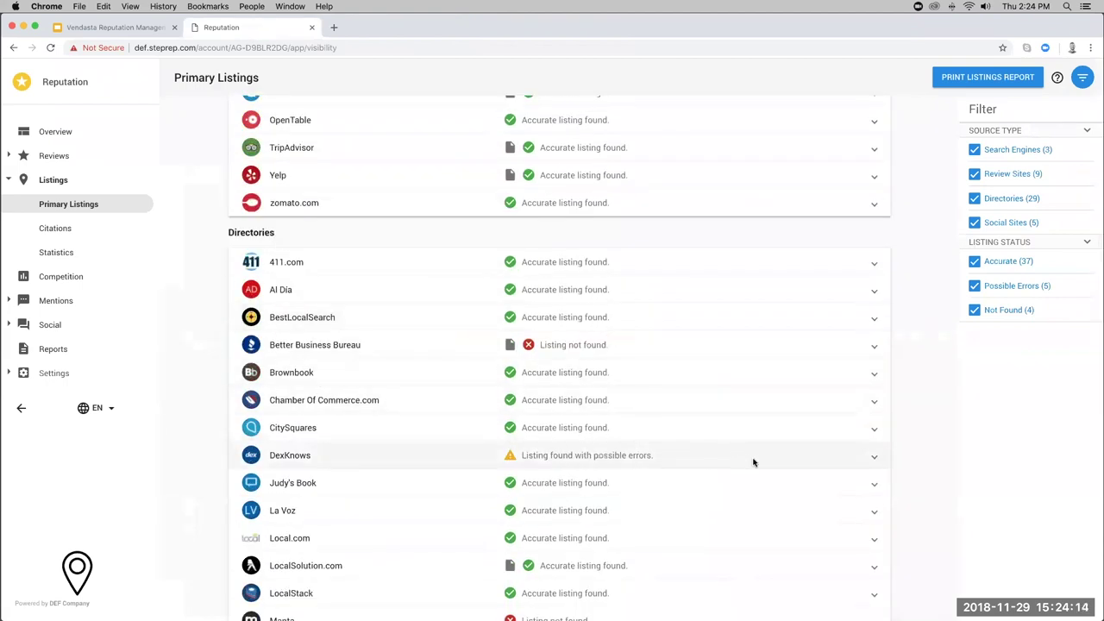
{"action": "left_click", "coordinate": [874, 459]}
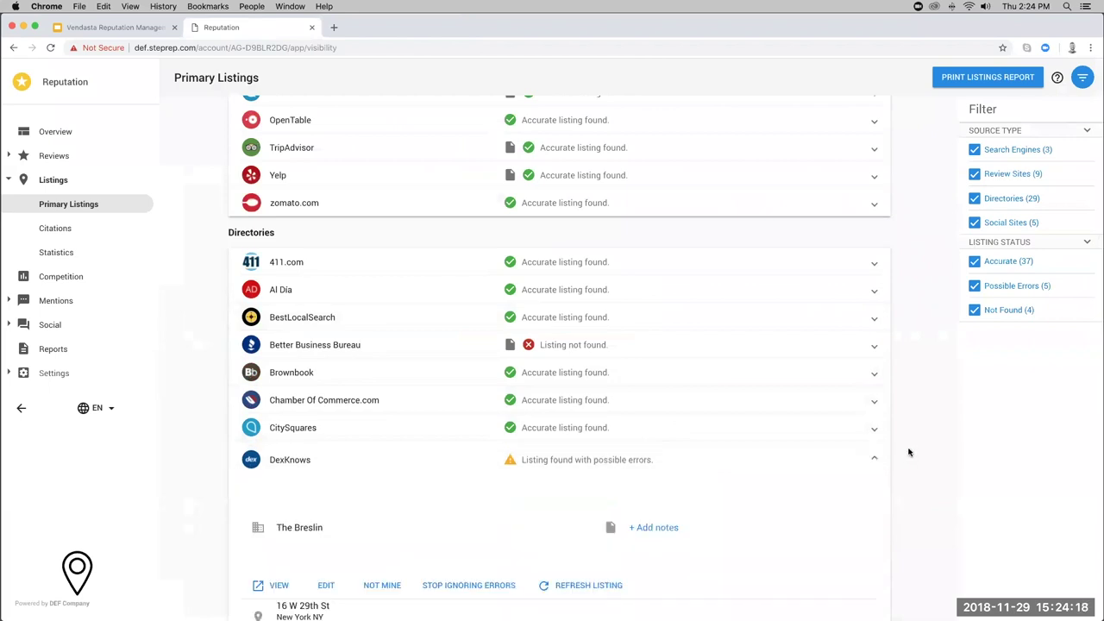
{"action": "scroll", "coordinate": [908, 452], "scroll_direction": "down", "scroll_amount": 3}
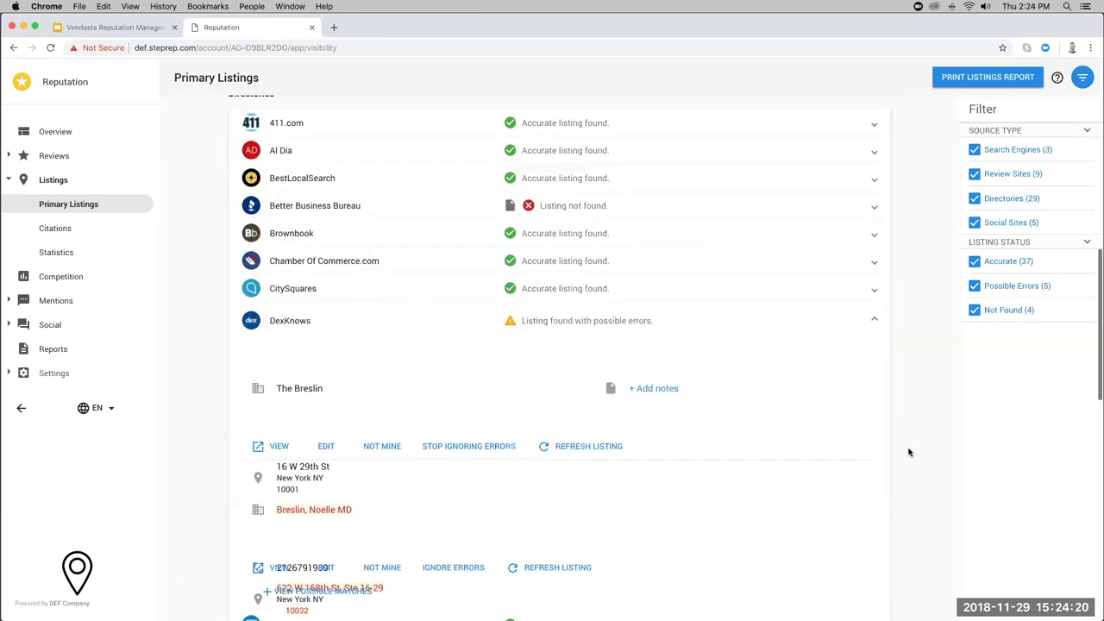
{"action": "left_click", "coordinate": [872, 319]}
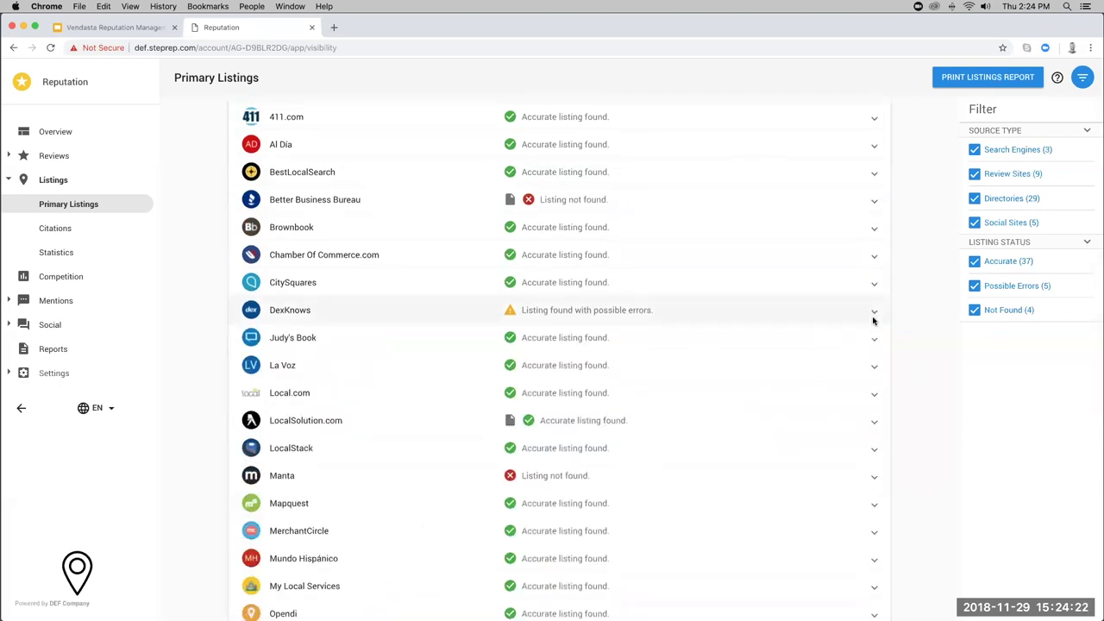
{"action": "left_click", "coordinate": [873, 317]}
{"action": "scroll", "coordinate": [828, 400], "scroll_direction": "down", "scroll_amount": 2}
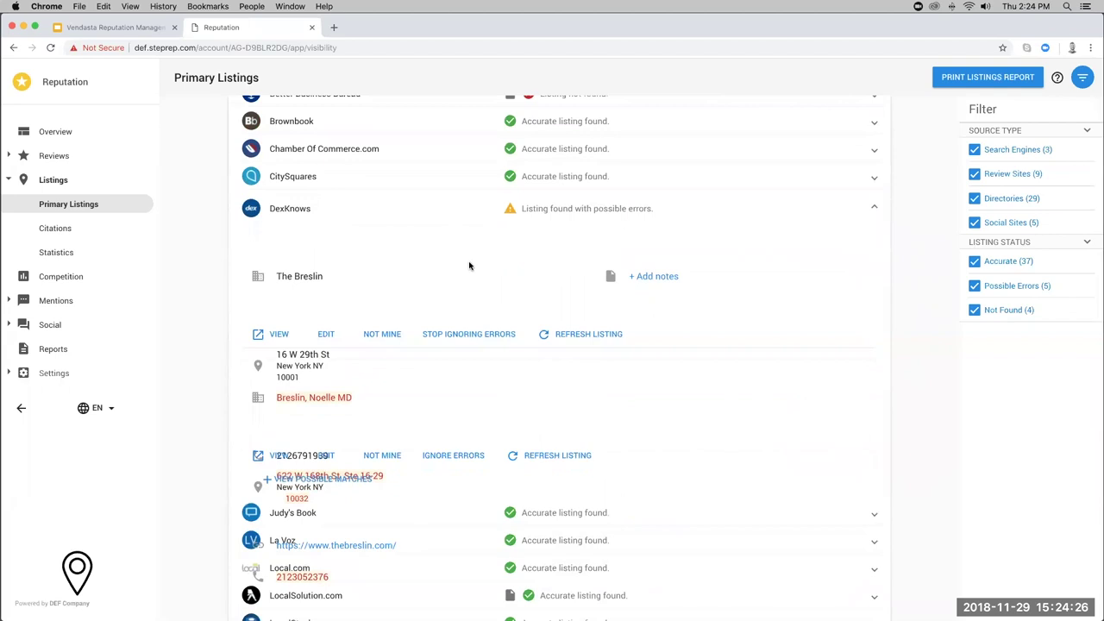
{"action": "scroll", "coordinate": [469, 265], "scroll_direction": "down", "scroll_amount": 2}
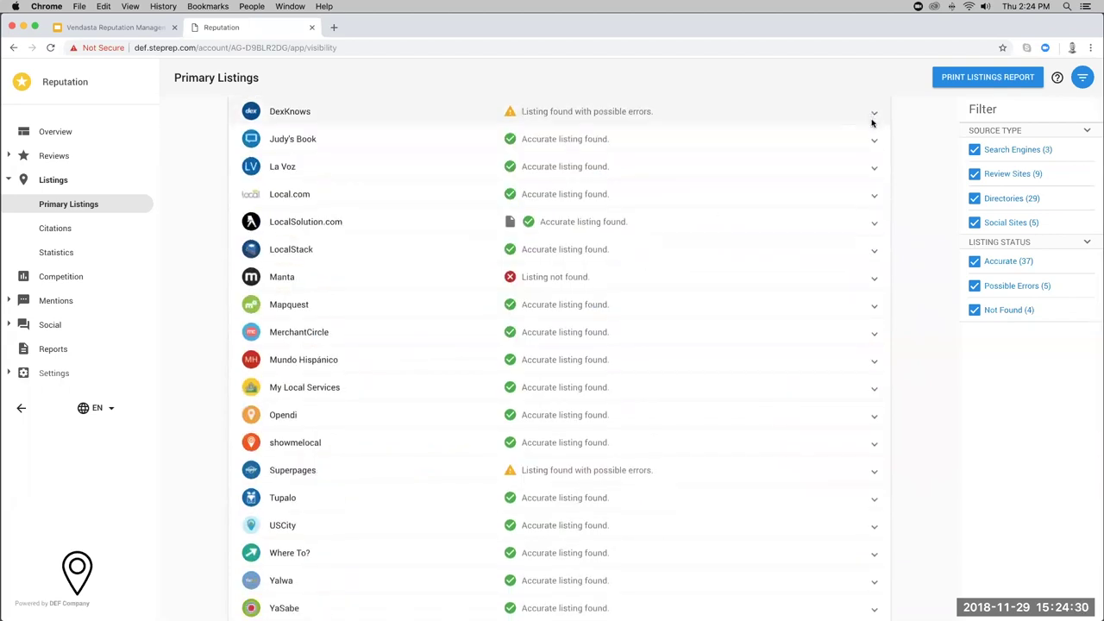
- Expand the Superpages entry in the directories, mark The Pace Gallery listing as not mine, and collapse the entry
{"action": "scroll", "coordinate": [870, 173], "scroll_direction": "down", "scroll_amount": 1}
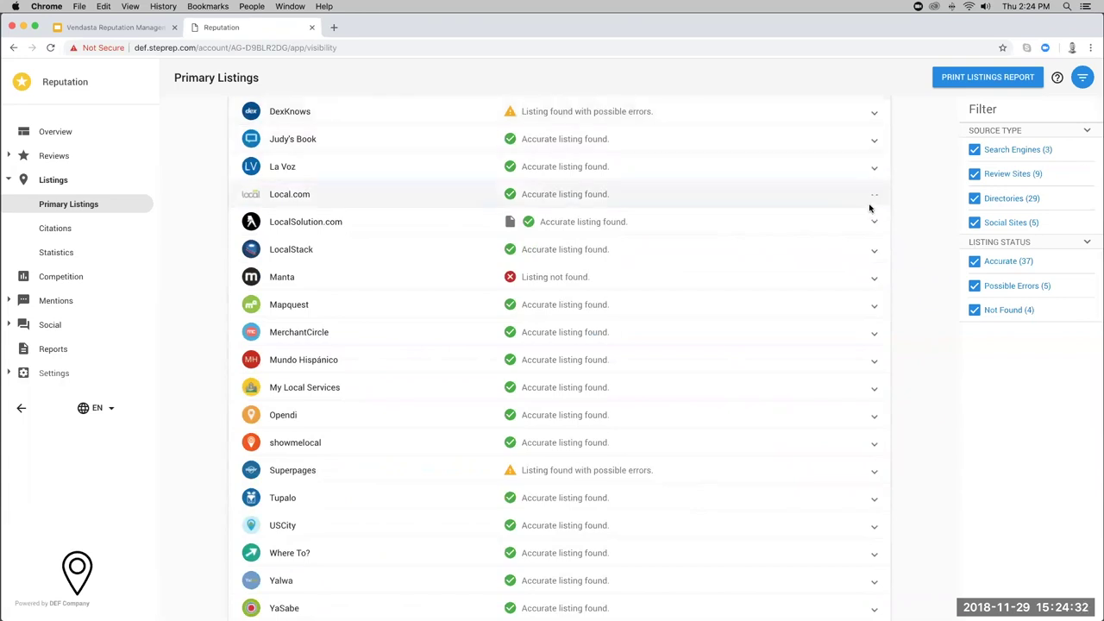
{"action": "left_click", "coordinate": [872, 469]}
{"action": "scroll", "coordinate": [871, 466], "scroll_direction": "down", "scroll_amount": 2}
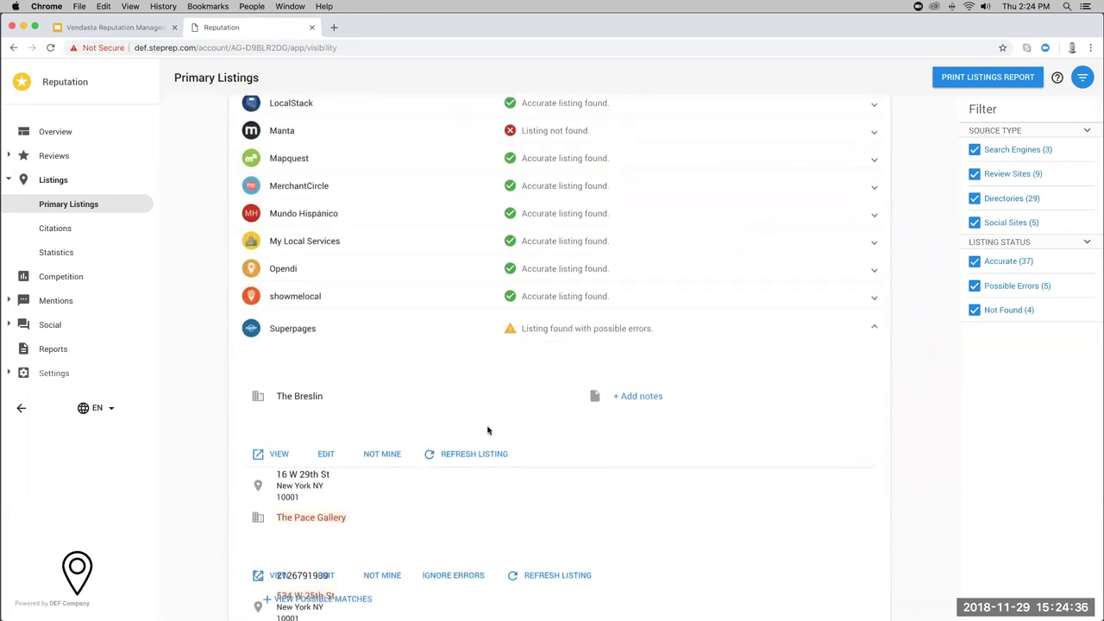
{"action": "scroll", "coordinate": [394, 571], "scroll_direction": "down", "scroll_amount": 1}
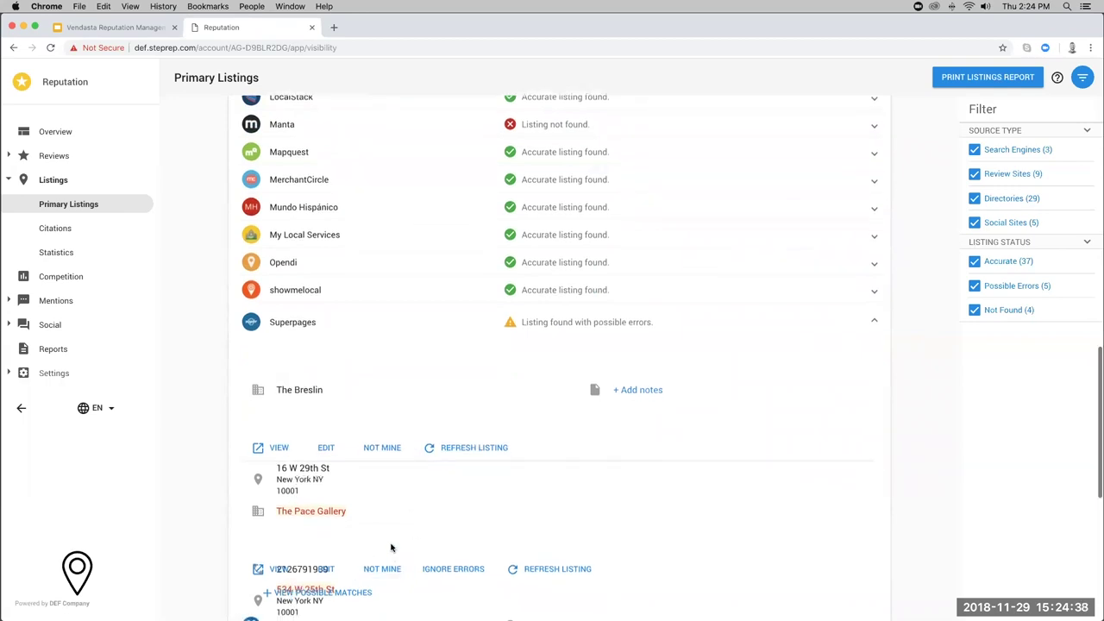
{"action": "left_click", "coordinate": [399, 567]}
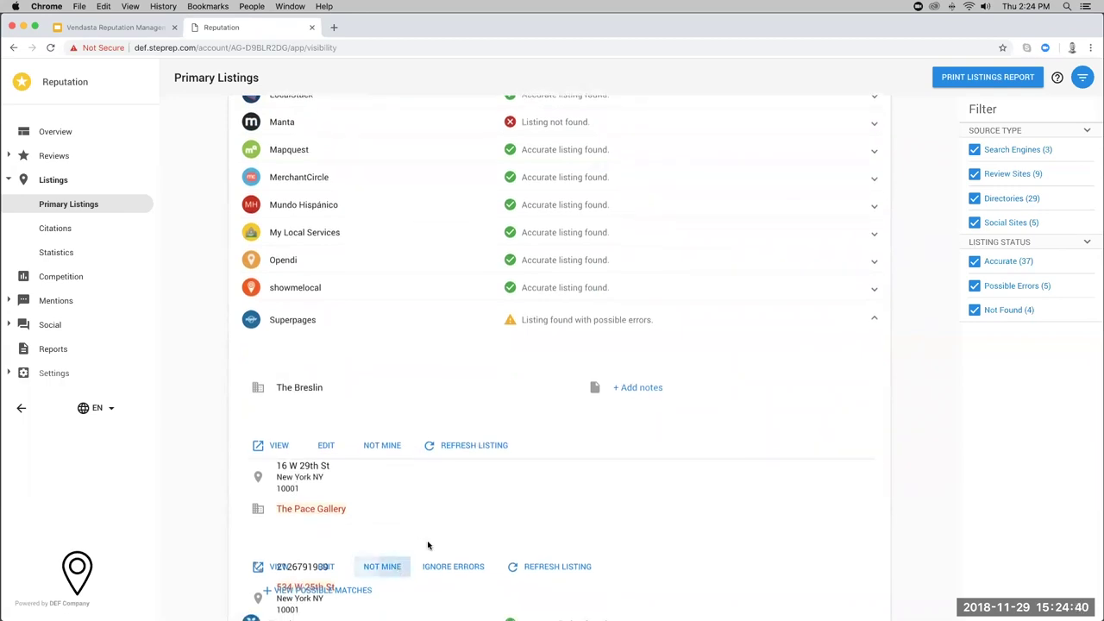
{"action": "left_click", "coordinate": [703, 378]}
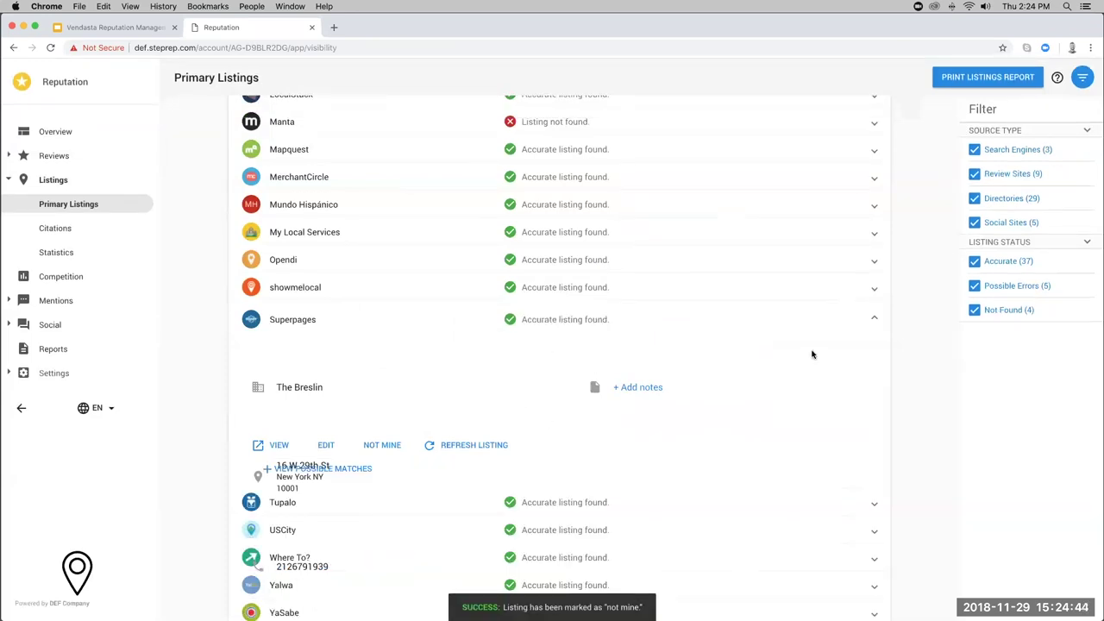
{"action": "left_click", "coordinate": [873, 318]}
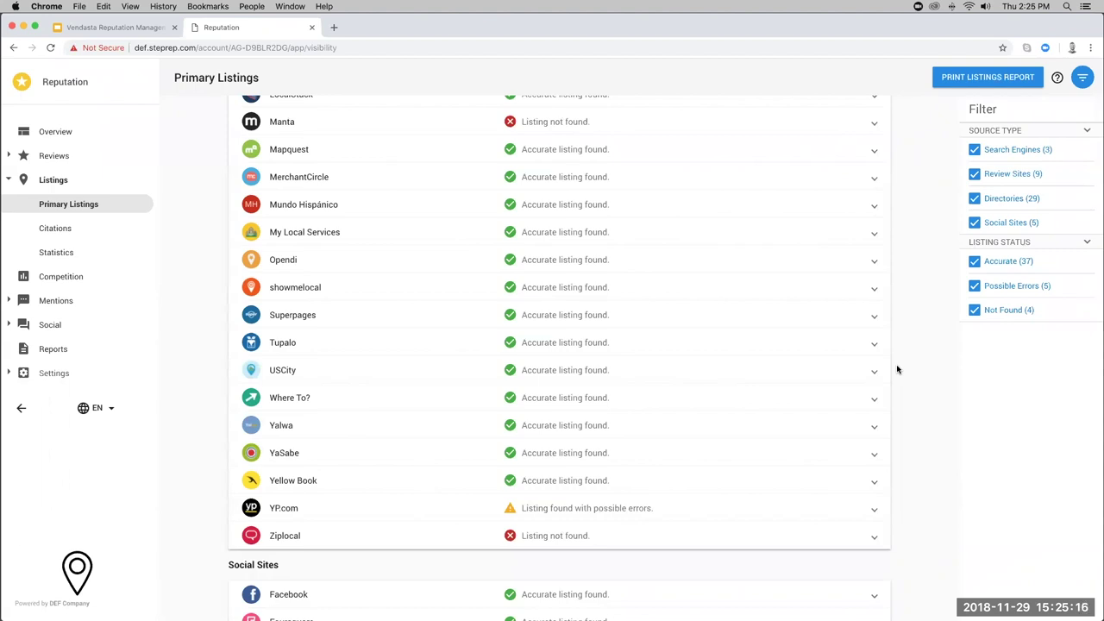
- Expand the DexKnows entry again to compare its matched listings and their error options, and collapse it
{"action": "scroll", "coordinate": [897, 369], "scroll_direction": "up", "scroll_amount": 10}
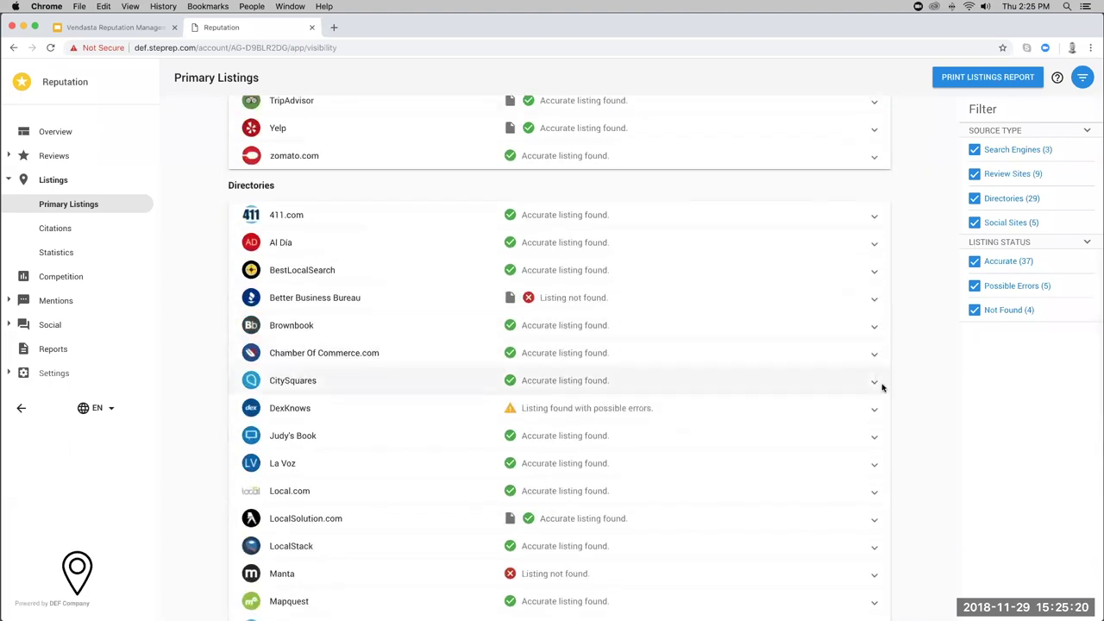
{"action": "left_click", "coordinate": [874, 412]}
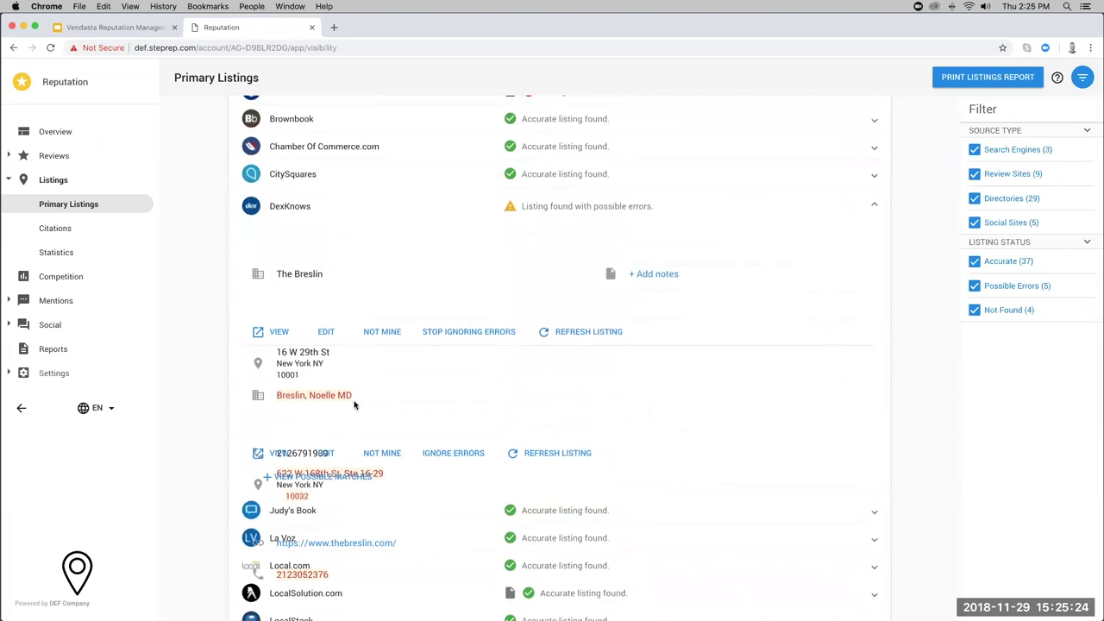
{"action": "left_click", "coordinate": [872, 206]}
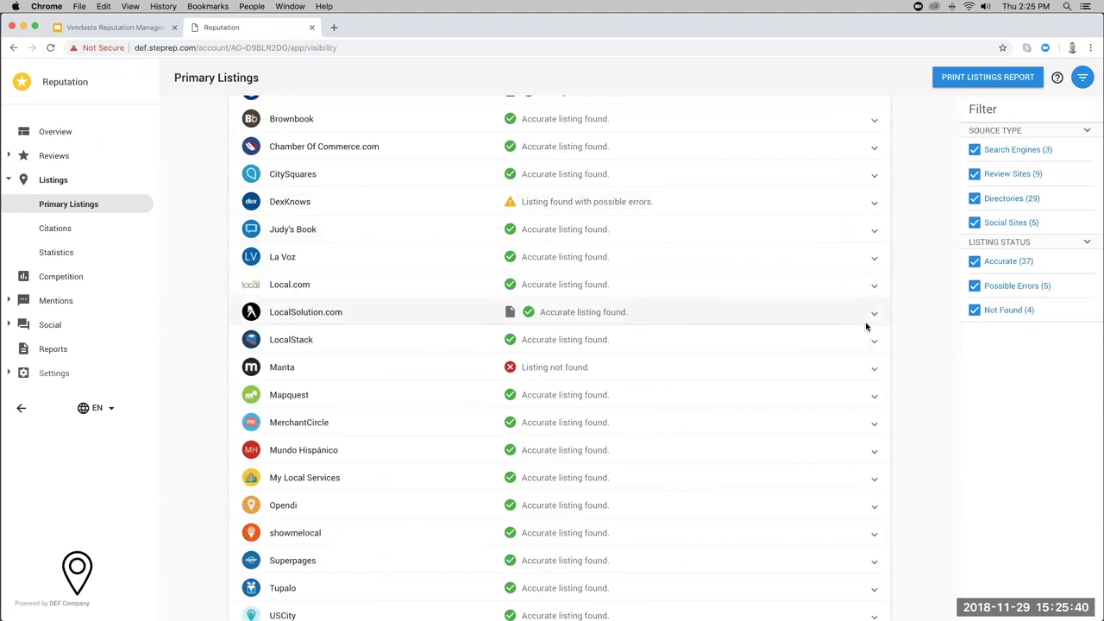
- Expand the Bing Maps listing under the search engines, view its details and note, and collapse it
{"action": "scroll", "coordinate": [882, 294], "scroll_direction": "up", "scroll_amount": 10}
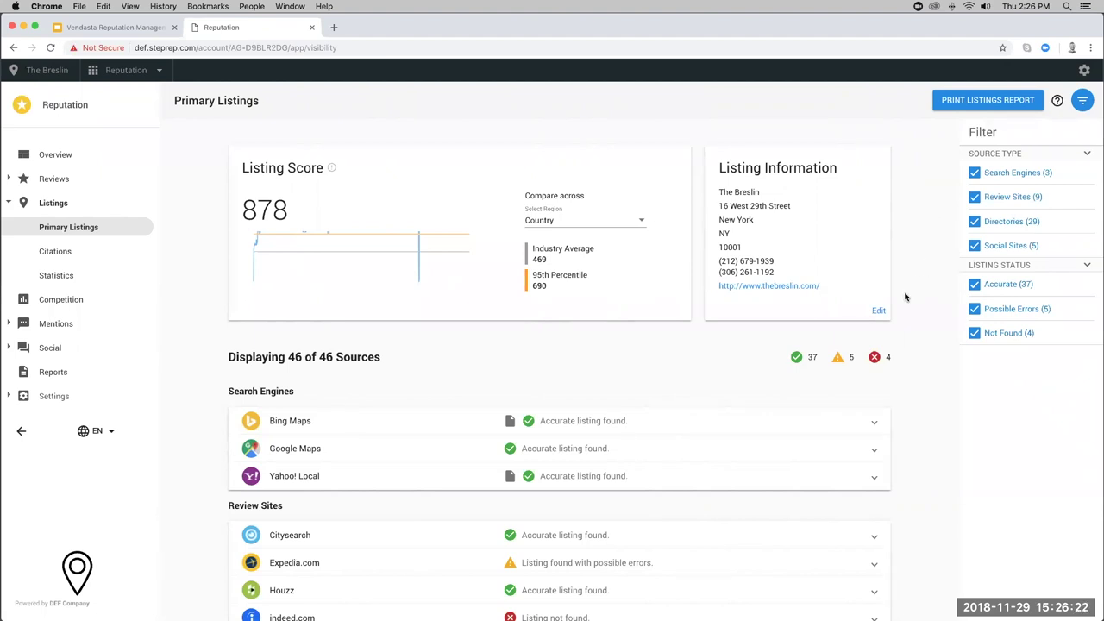
{"action": "left_click", "coordinate": [509, 426]}
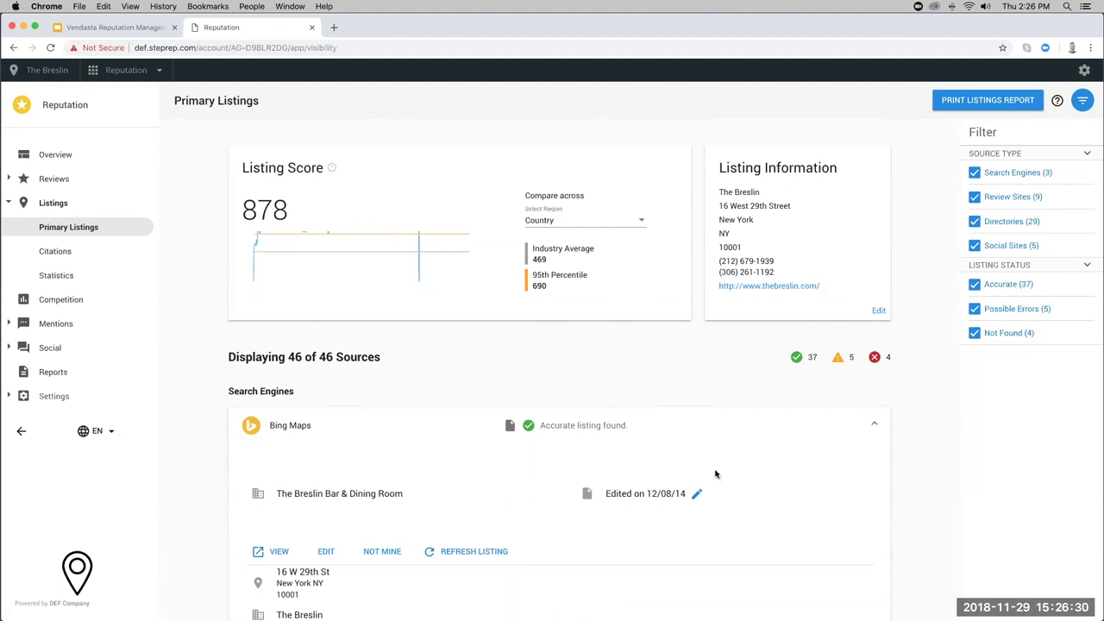
{"action": "left_click", "coordinate": [874, 428]}
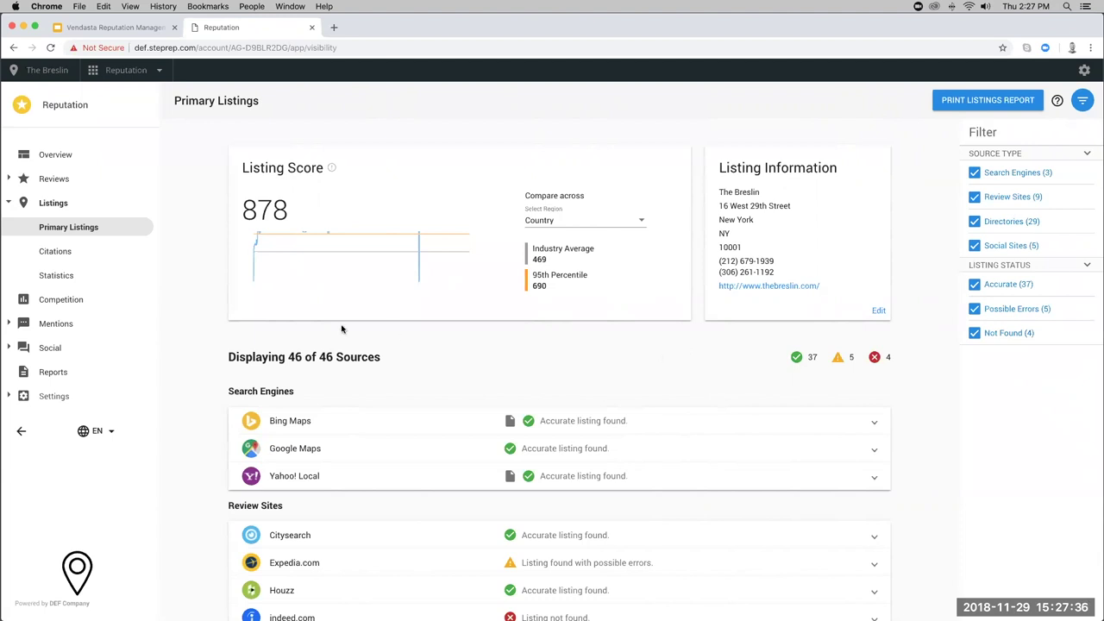
- Open the Citations page, view the citations from vacationidea.com, and collapse that entry
{"action": "left_click", "coordinate": [96, 252]}
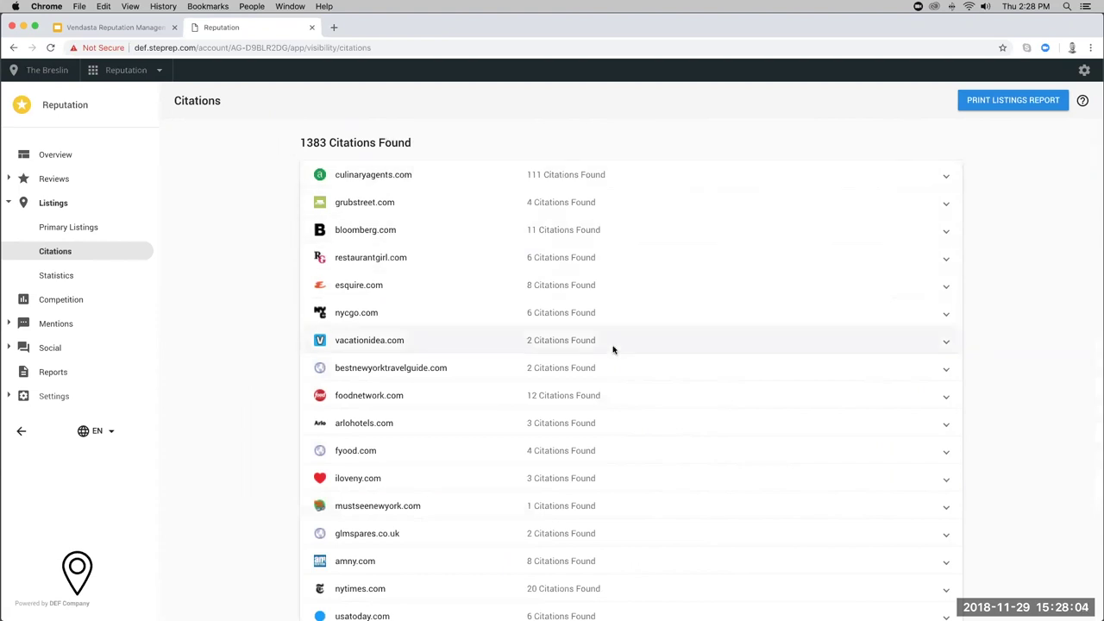
{"action": "left_click", "coordinate": [944, 342]}
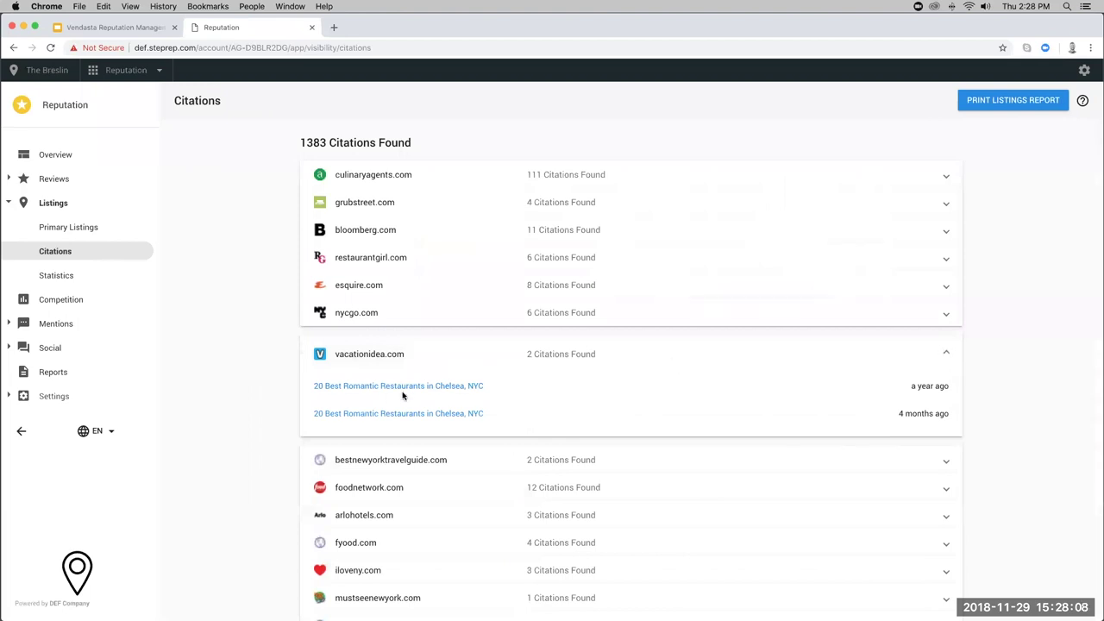
{"action": "left_click", "coordinate": [947, 354]}
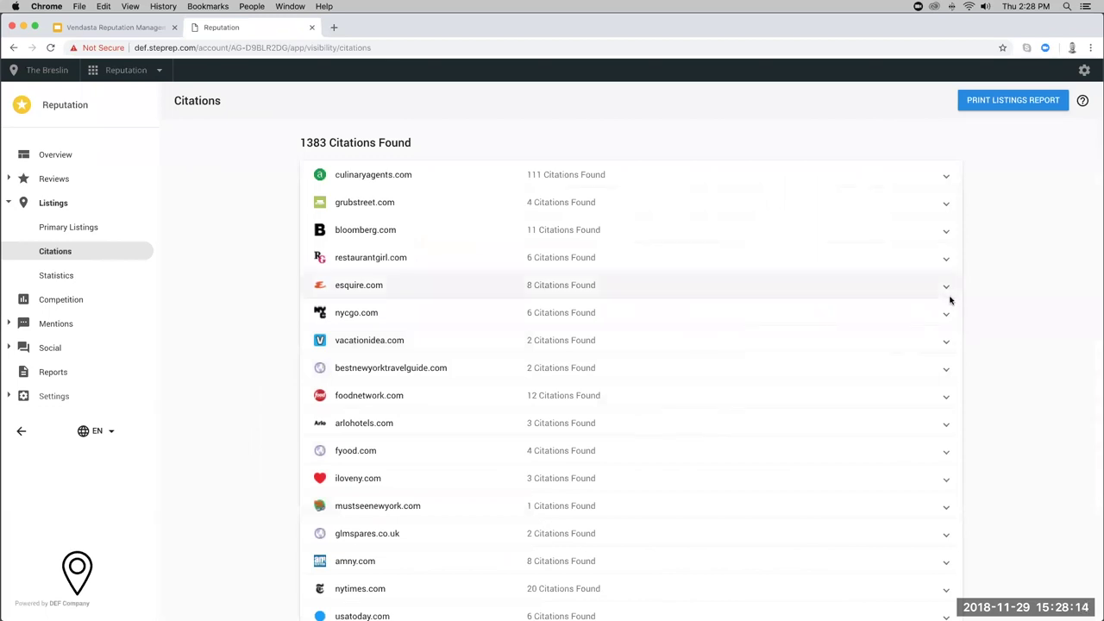
- Examine the full list of websites citing the business and the number of citations from each
{"action": "scroll", "coordinate": [902, 346], "scroll_direction": "down", "scroll_amount": 4}
{"action": "scroll", "coordinate": [902, 346], "scroll_direction": "down", "scroll_amount": 3}
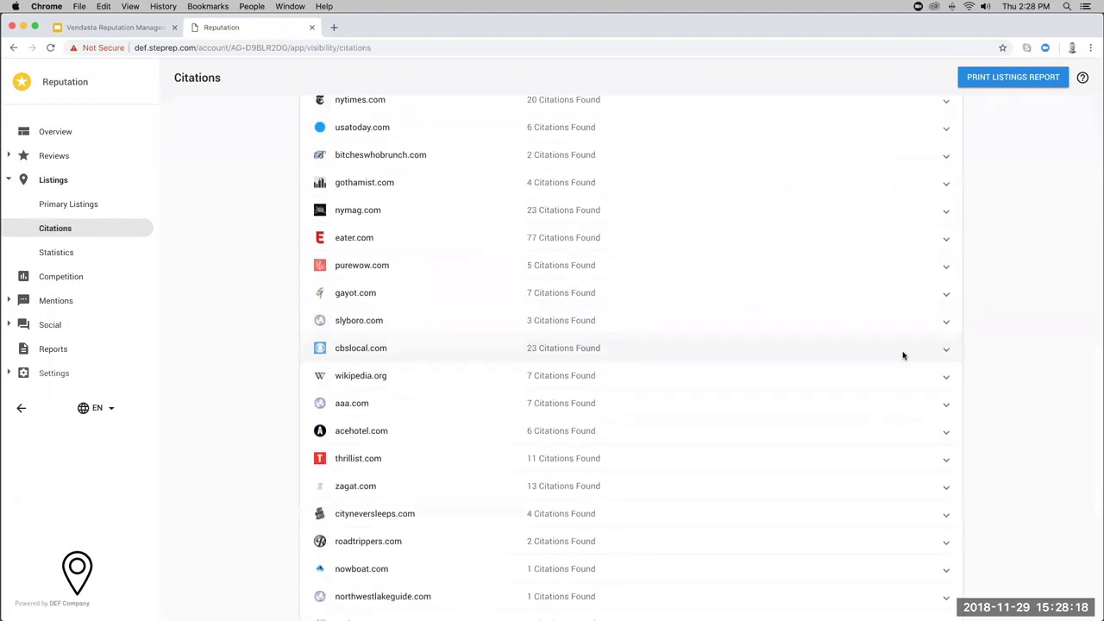
{"action": "scroll", "coordinate": [914, 370], "scroll_direction": "down", "scroll_amount": 2}
{"action": "scroll", "coordinate": [916, 371], "scroll_direction": "down", "scroll_amount": 2}
{"action": "scroll", "coordinate": [916, 371], "scroll_direction": "up", "scroll_amount": 8}
{"action": "scroll", "coordinate": [917, 371], "scroll_direction": "up", "scroll_amount": 4}
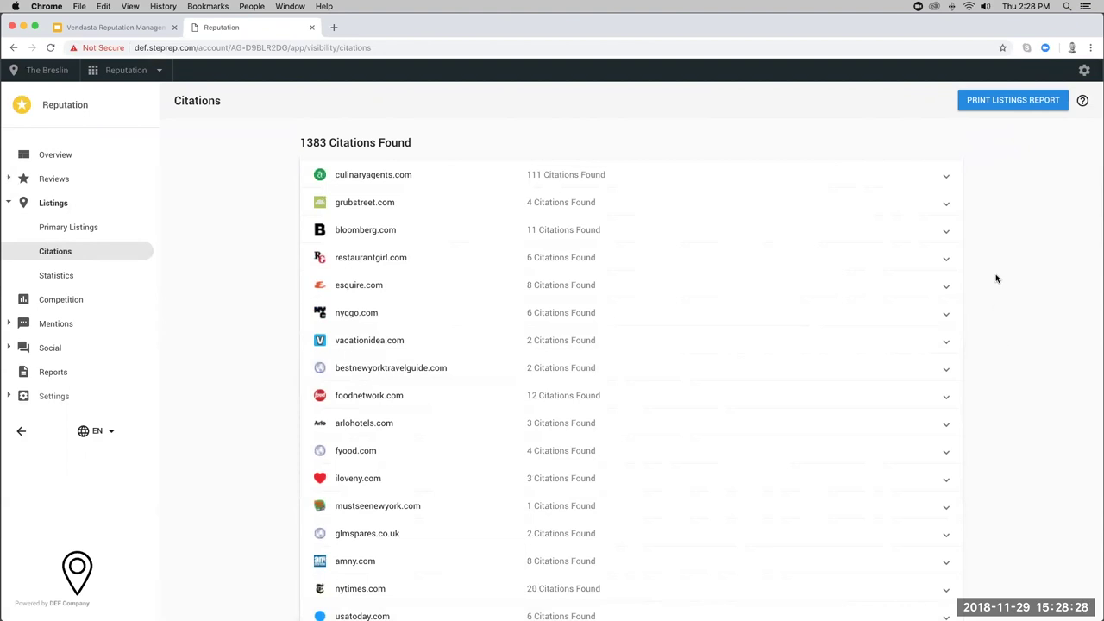
{"action": "scroll", "coordinate": [993, 281], "scroll_direction": "down", "scroll_amount": 5}
{"action": "scroll", "coordinate": [993, 280], "scroll_direction": "down", "scroll_amount": 10}
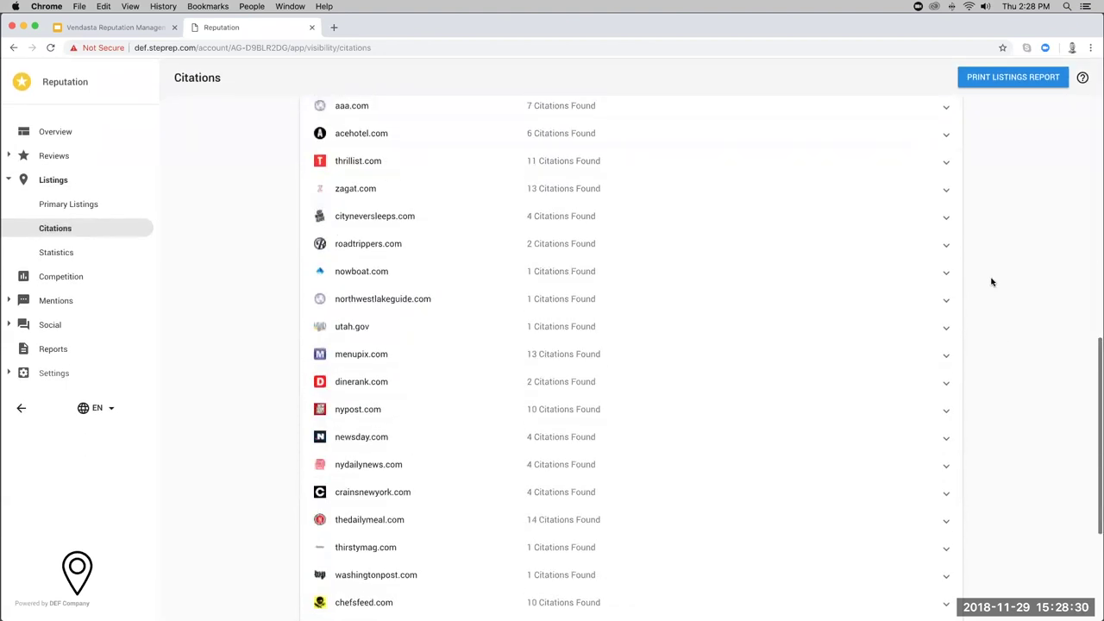
{"action": "scroll", "coordinate": [993, 310], "scroll_direction": "up", "scroll_amount": 15}
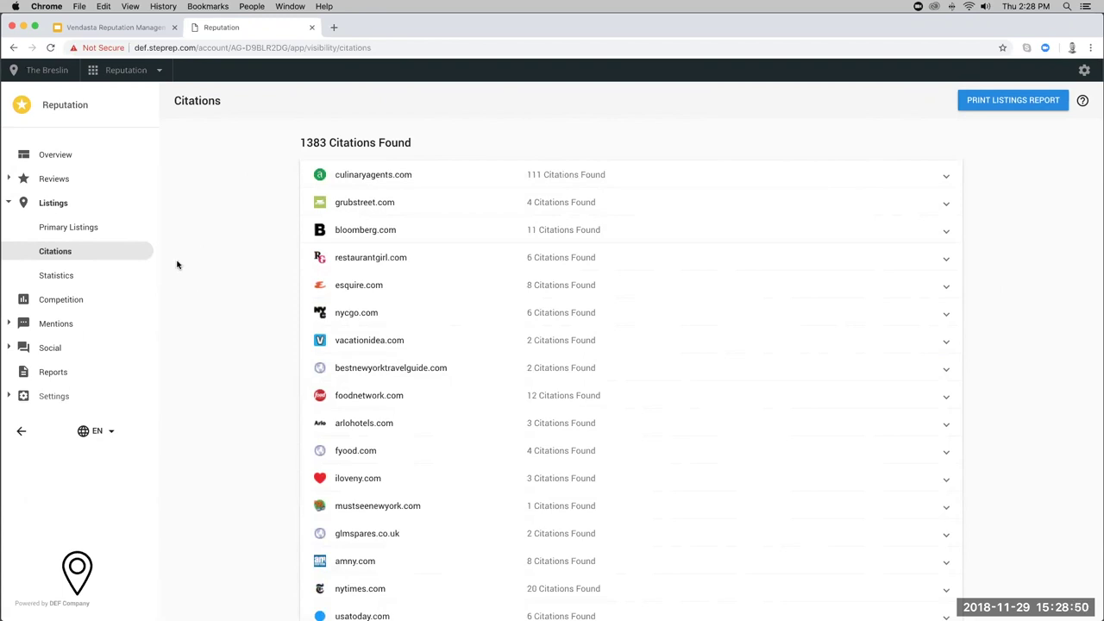
- Open the listing Statistics page and examine the Listing Score chart month by month over the past year
{"action": "left_click", "coordinate": [111, 276]}
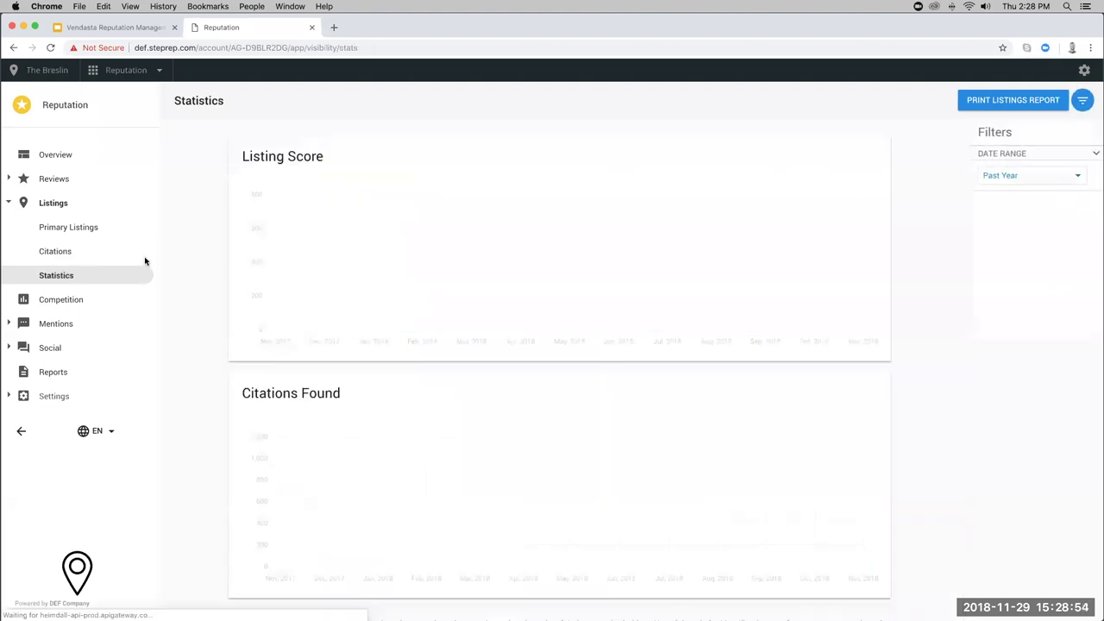
{"action": "mouse_move", "coordinate": [525, 192]}
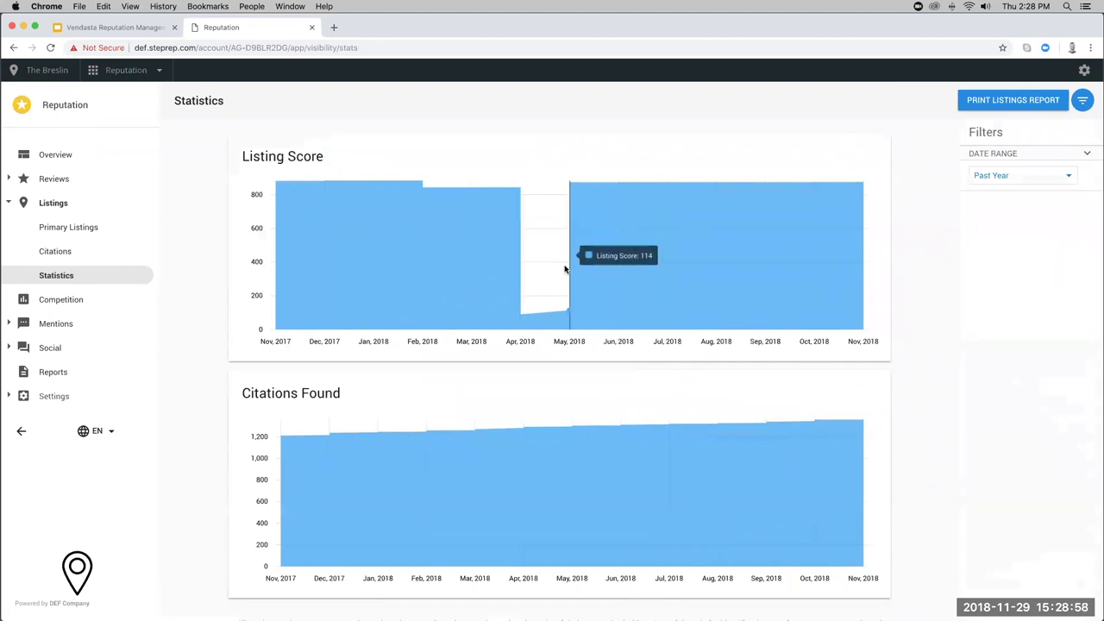
{"action": "mouse_move", "coordinate": [571, 185]}
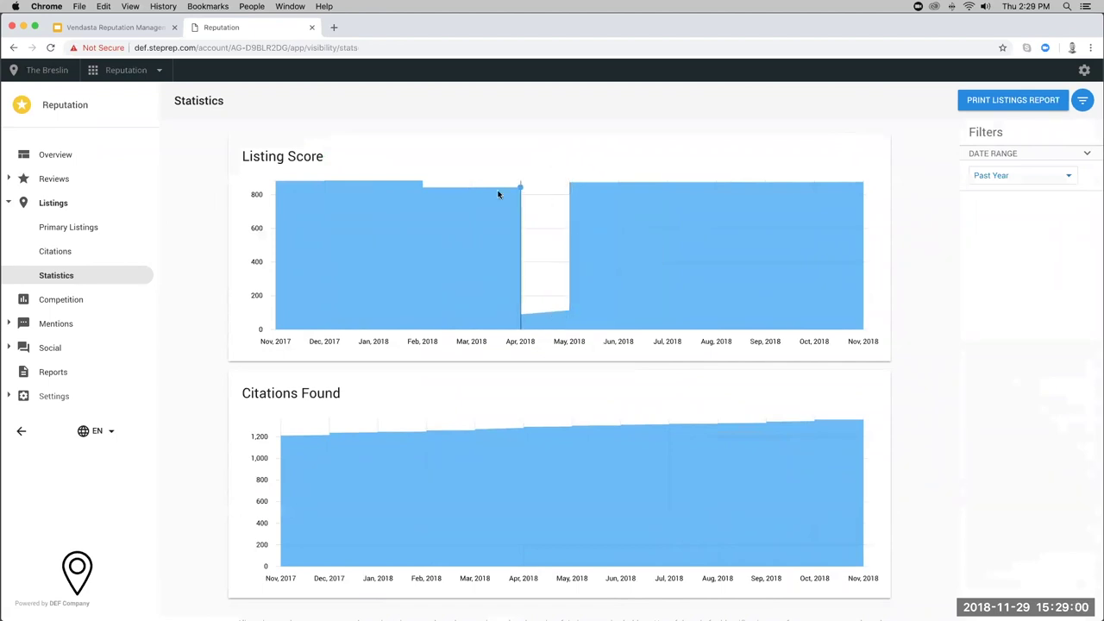
{"action": "mouse_move", "coordinate": [411, 192]}
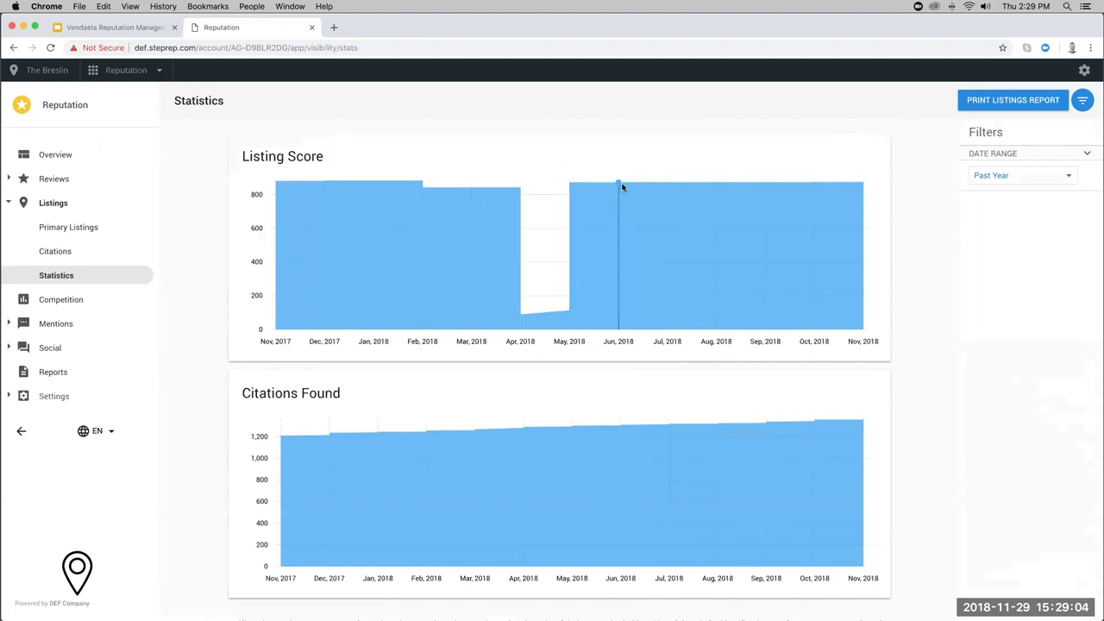
{"action": "mouse_move", "coordinate": [627, 188]}
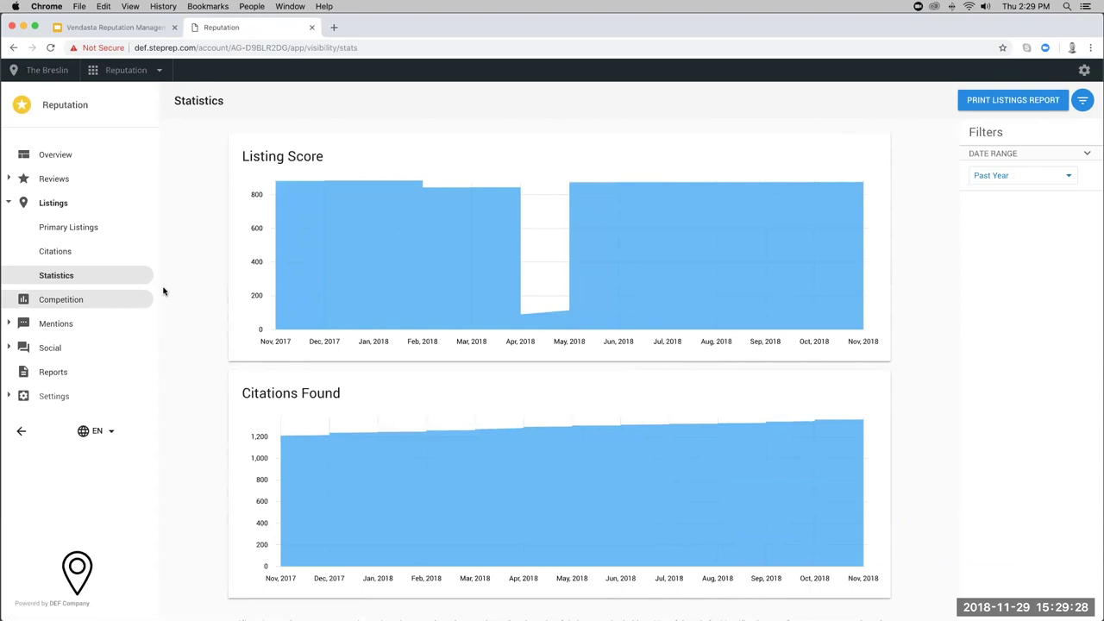
- Revisit the Primary Listings page and open the Overview to check the listing score's starting value and industry average
{"action": "left_click", "coordinate": [96, 229]}
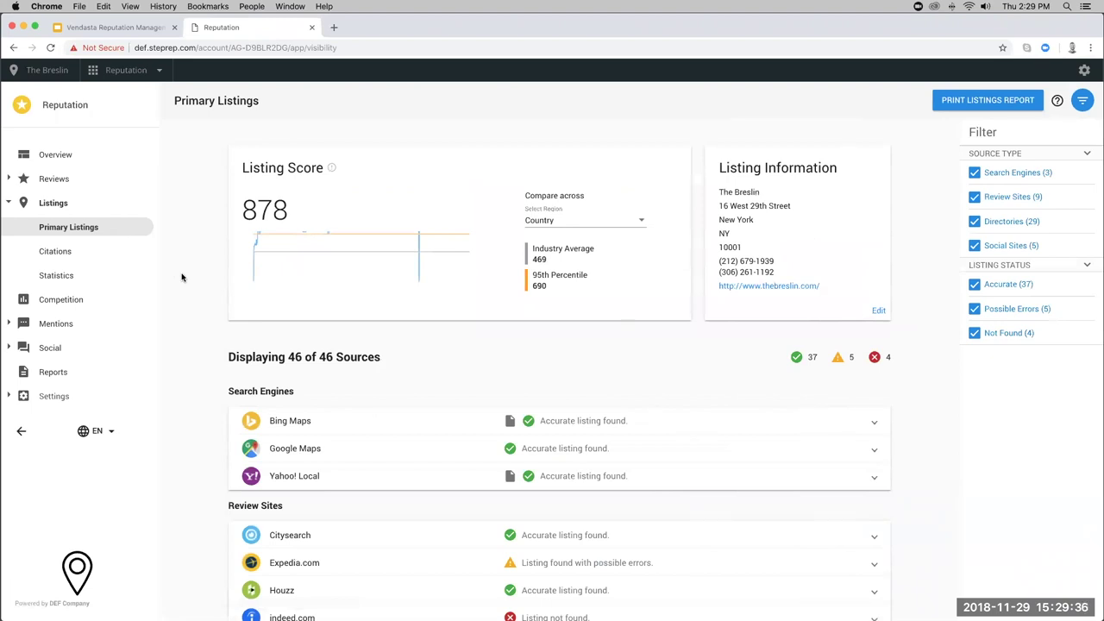
{"action": "left_click", "coordinate": [81, 154]}
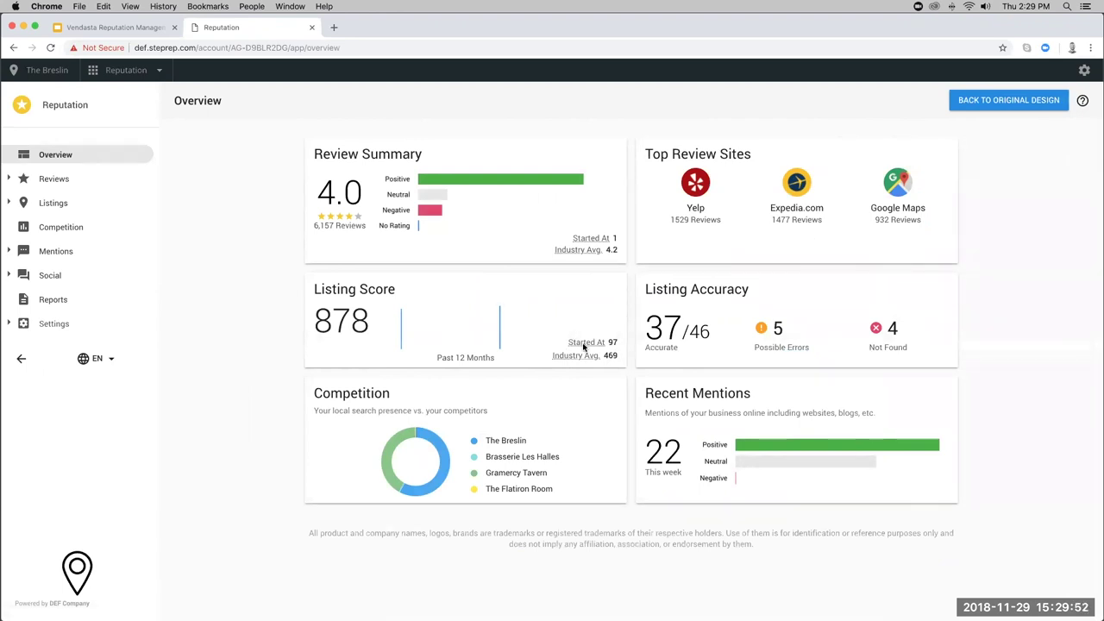
- Open the Competition page, examine the Share of Voice charts, and isolate Gramercy Tavern's line in the Social Audience chart
{"action": "left_click", "coordinate": [84, 233]}
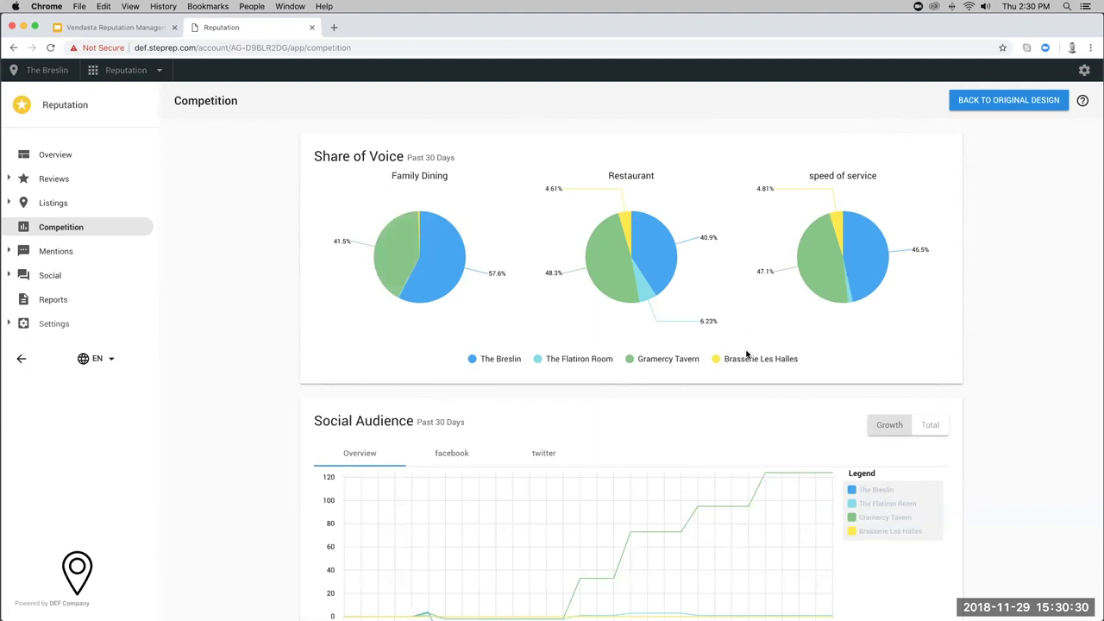
{"action": "scroll", "coordinate": [747, 352], "scroll_direction": "down", "scroll_amount": 2}
{"action": "scroll", "coordinate": [689, 362], "scroll_direction": "down", "scroll_amount": 1}
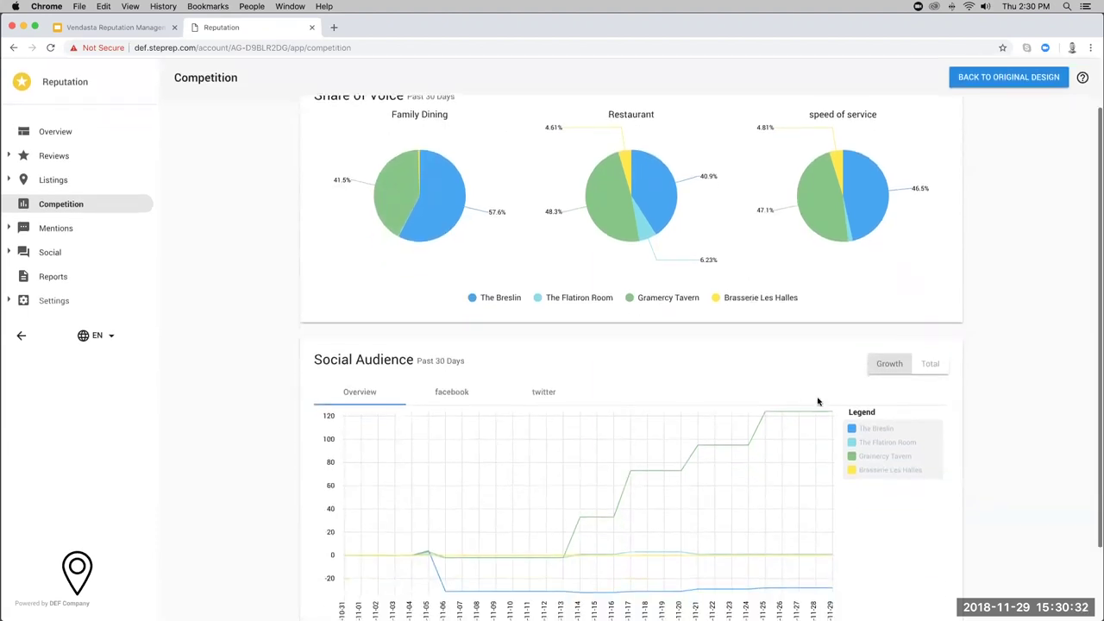
{"action": "scroll", "coordinate": [862, 366], "scroll_direction": "down", "scroll_amount": 3}
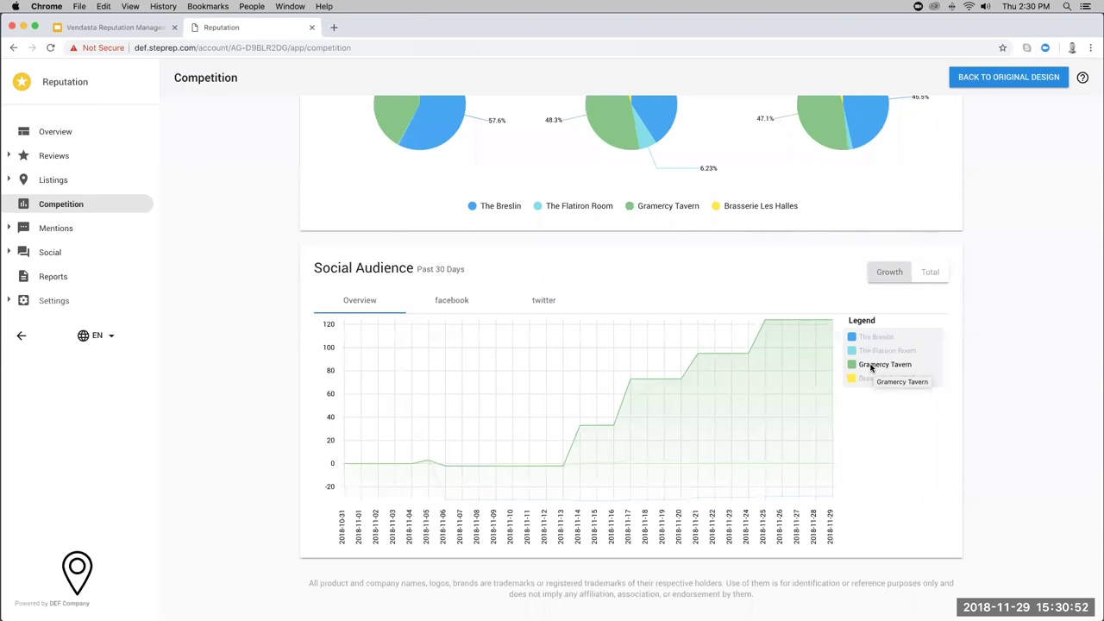
- Show the Facebook data in the Social Audience chart and switch it from growth to total audience
{"action": "left_click", "coordinate": [451, 298]}
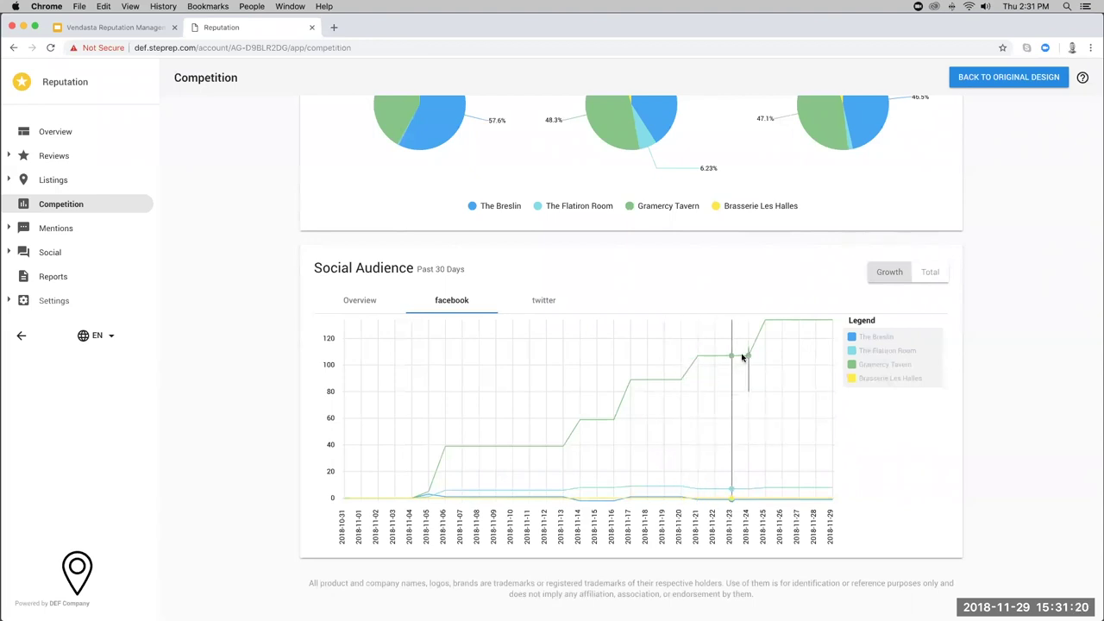
{"action": "left_click", "coordinate": [931, 274]}
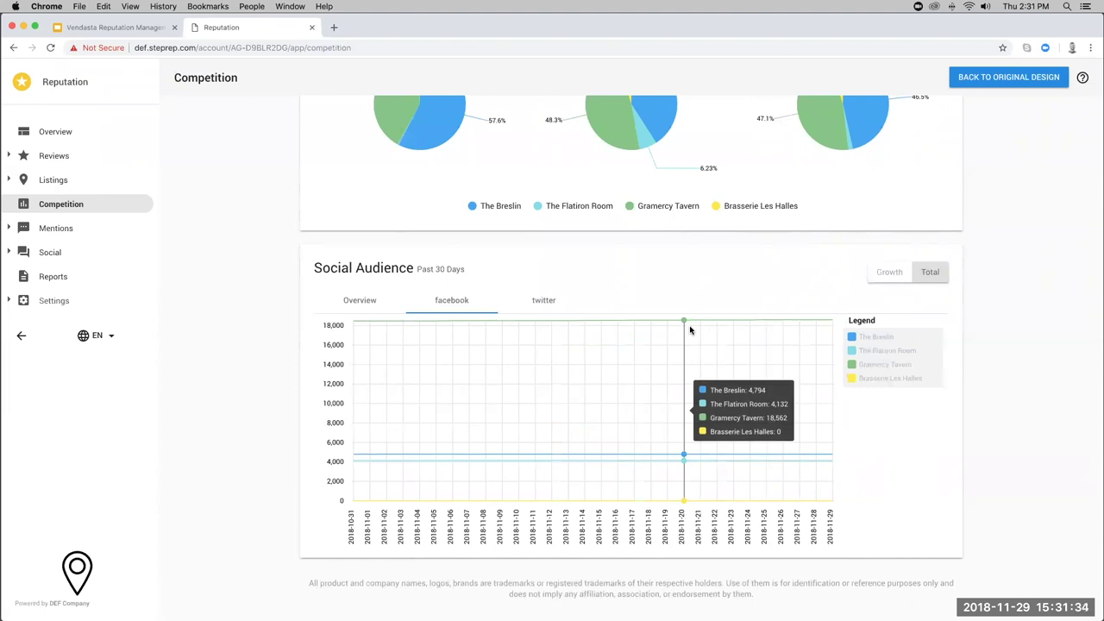
{"action": "scroll", "coordinate": [279, 233], "scroll_direction": "up", "scroll_amount": 1}
{"action": "scroll", "coordinate": [280, 233], "scroll_direction": "up", "scroll_amount": 3}
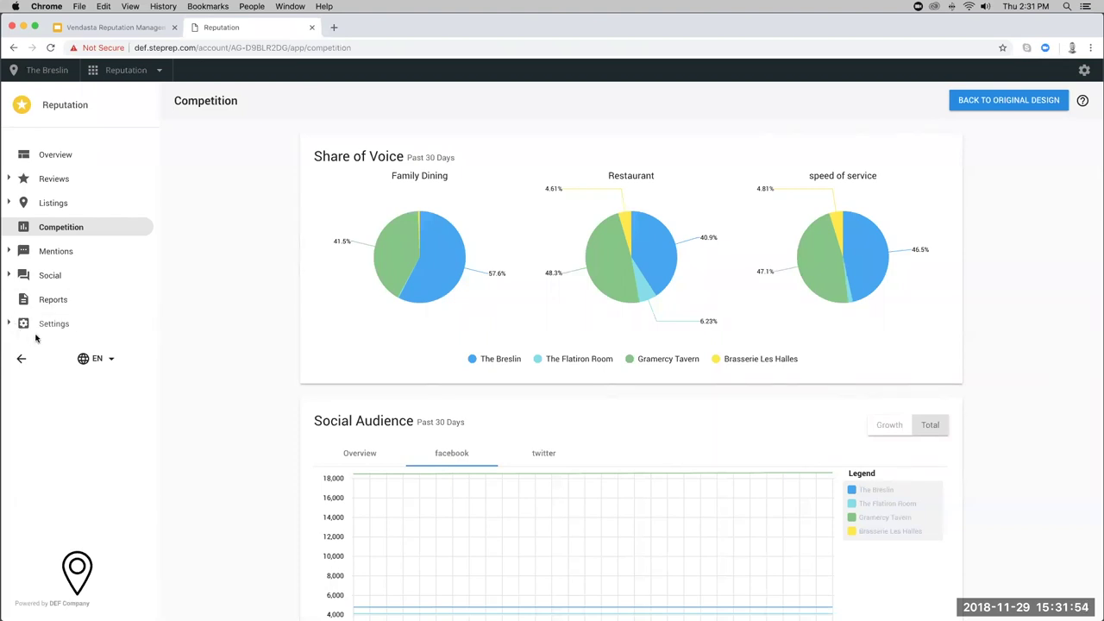
- Open the Competition settings and expand the competitor Brasserie Les Halles to view its business name and social fields
{"action": "left_click", "coordinate": [78, 325]}
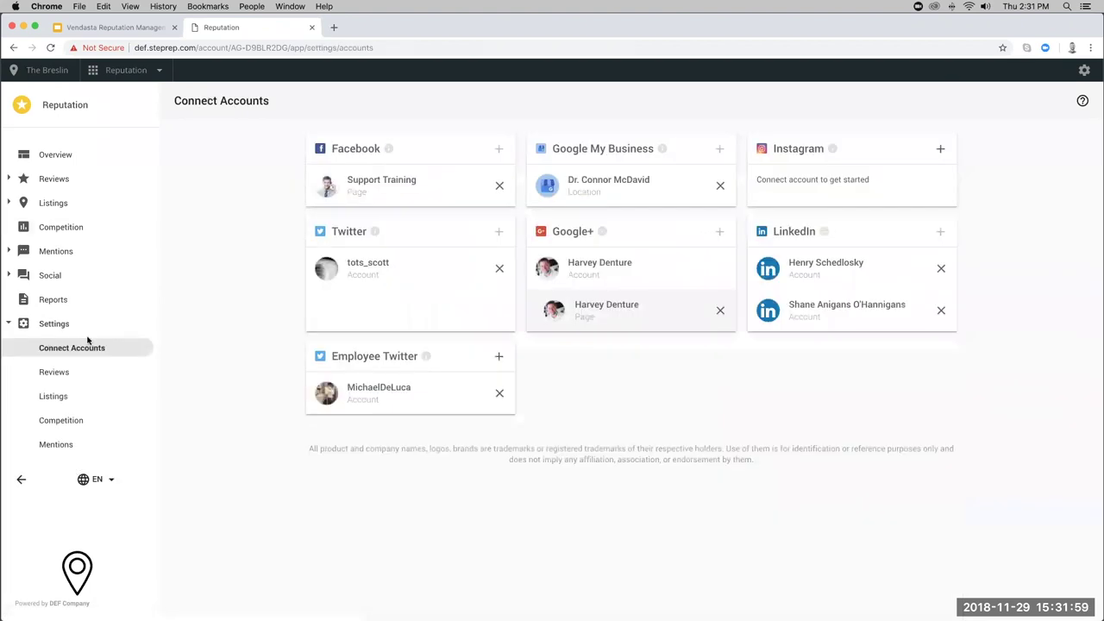
{"action": "left_click", "coordinate": [87, 423]}
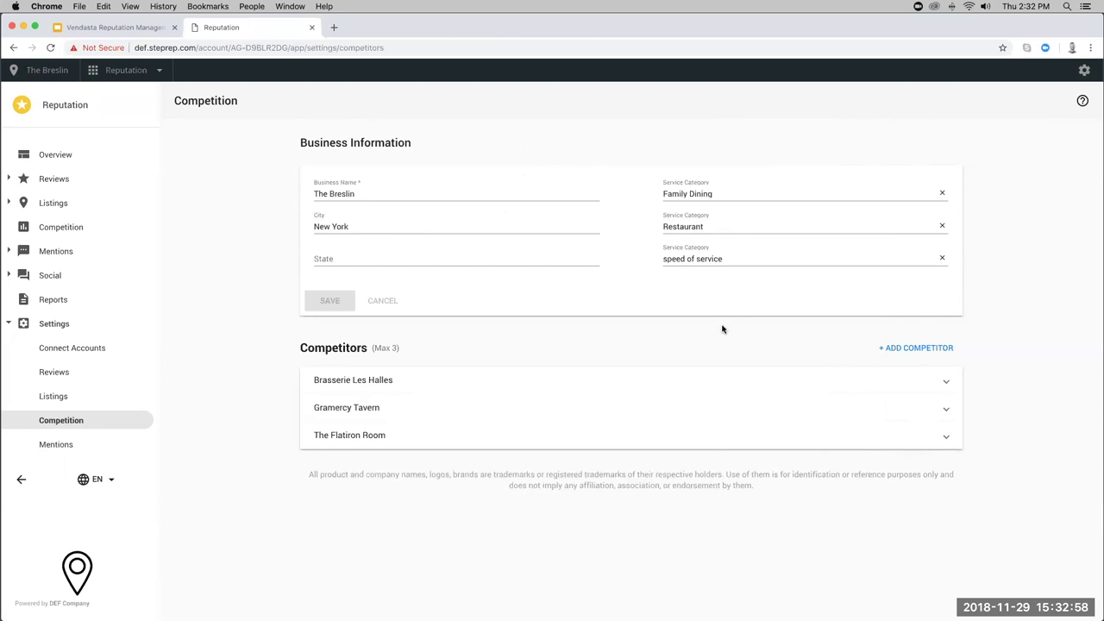
{"action": "left_click", "coordinate": [945, 384]}
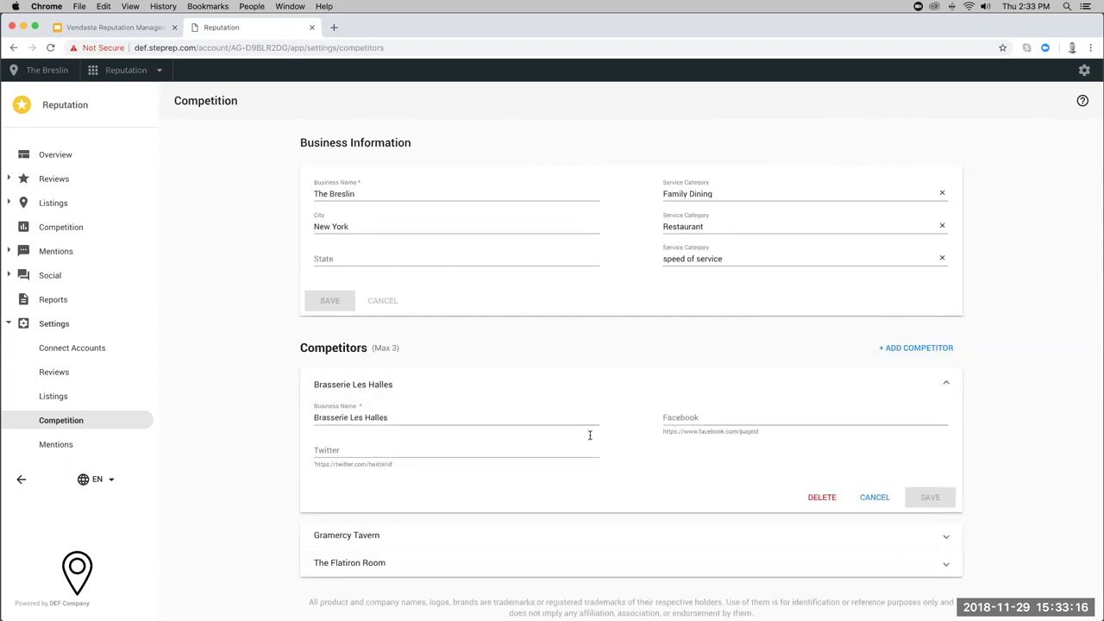
- Collapse the Brasserie Les Halles competitor entry and revisit the Competition and Primary Listings pages
{"action": "left_click", "coordinate": [944, 383]}
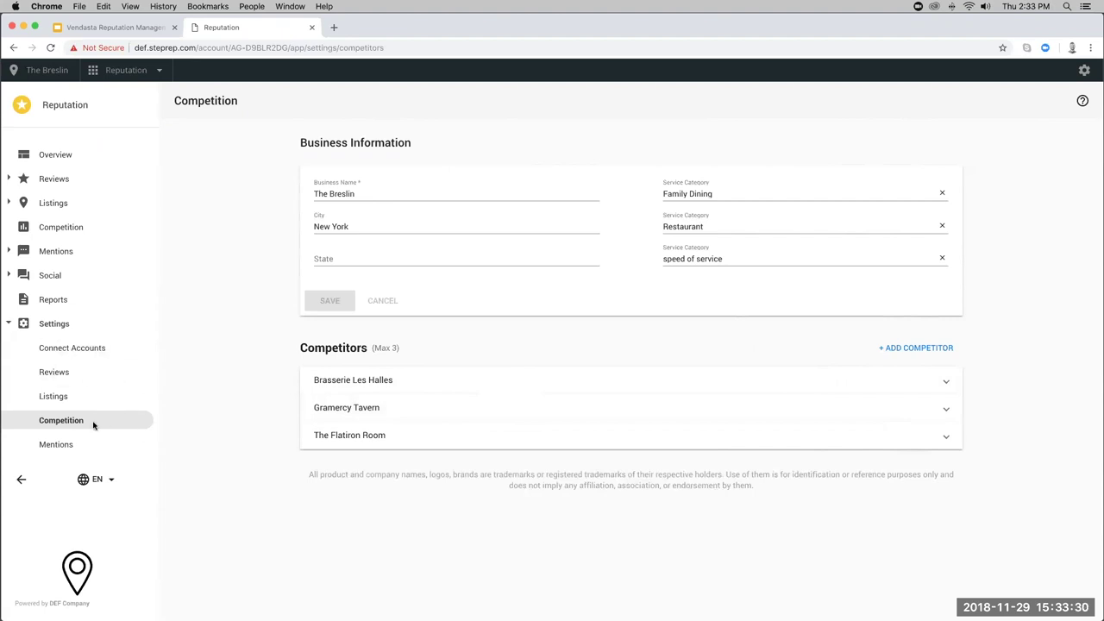
{"action": "left_click", "coordinate": [86, 228]}
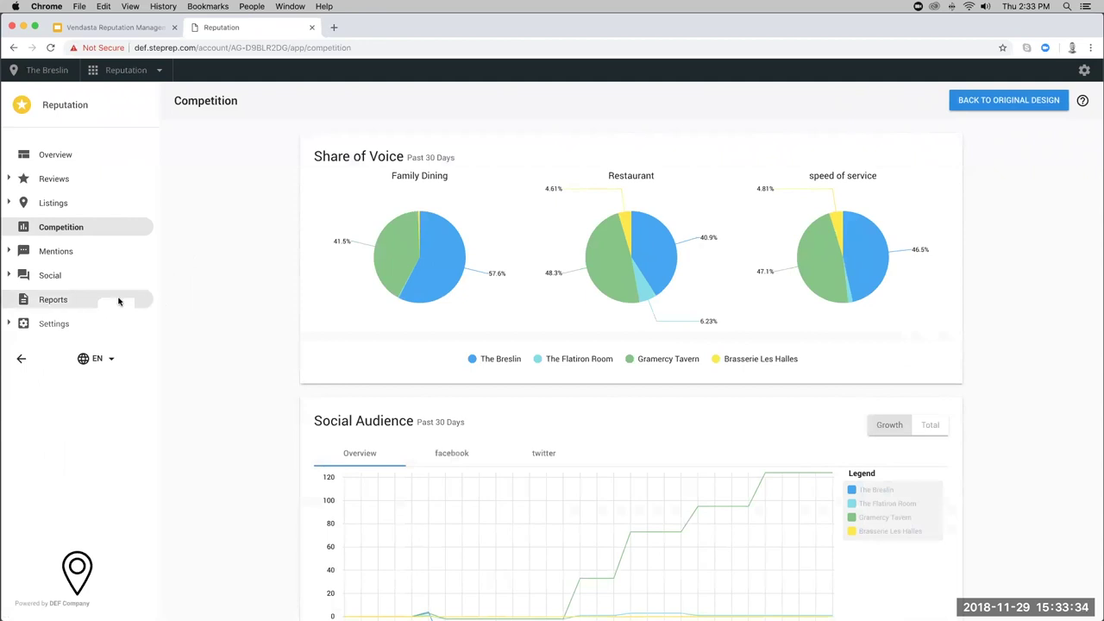
{"action": "left_click", "coordinate": [53, 204]}
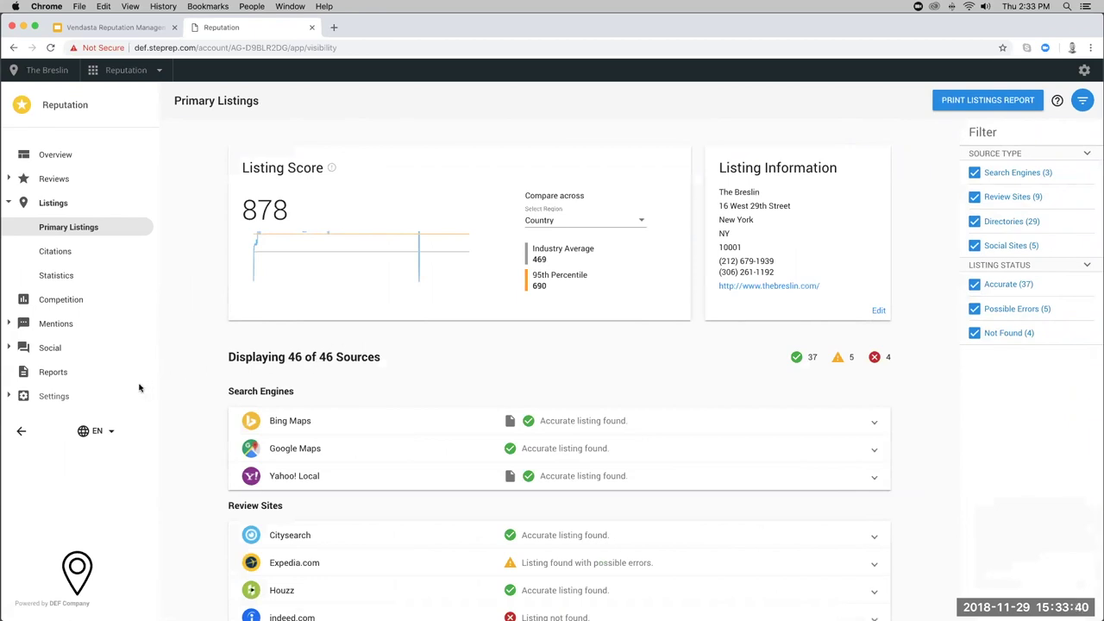
- Open the Listings settings and examine which search engines, review sites and directories are selected as listing sources
{"action": "left_click", "coordinate": [64, 397]}
{"action": "left_click", "coordinate": [79, 397]}
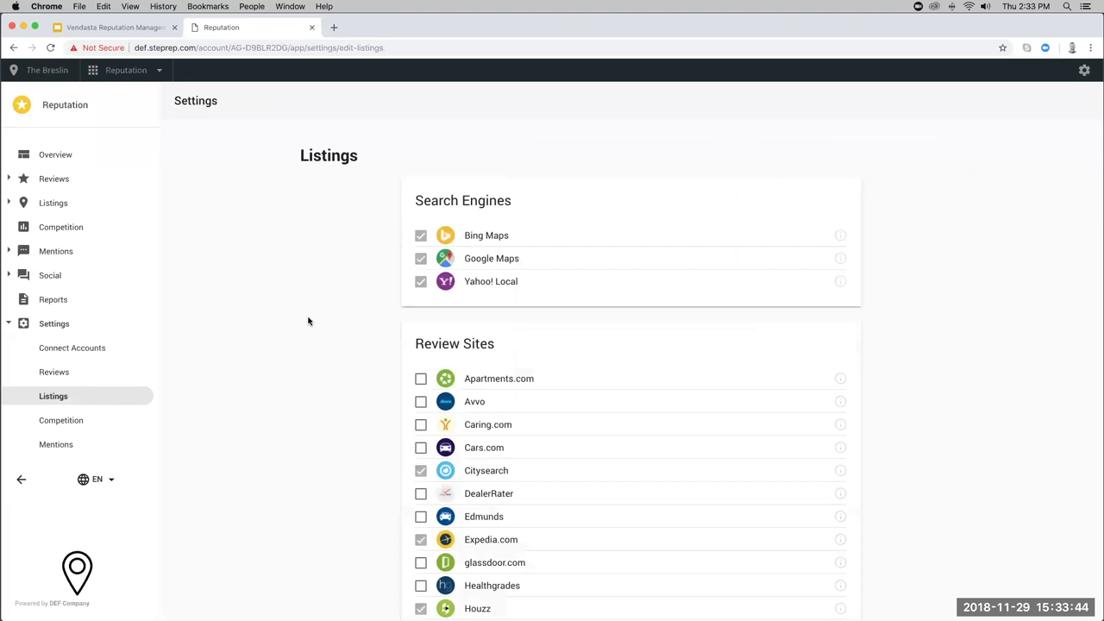
{"action": "scroll", "coordinate": [405, 284], "scroll_direction": "down", "scroll_amount": 10}
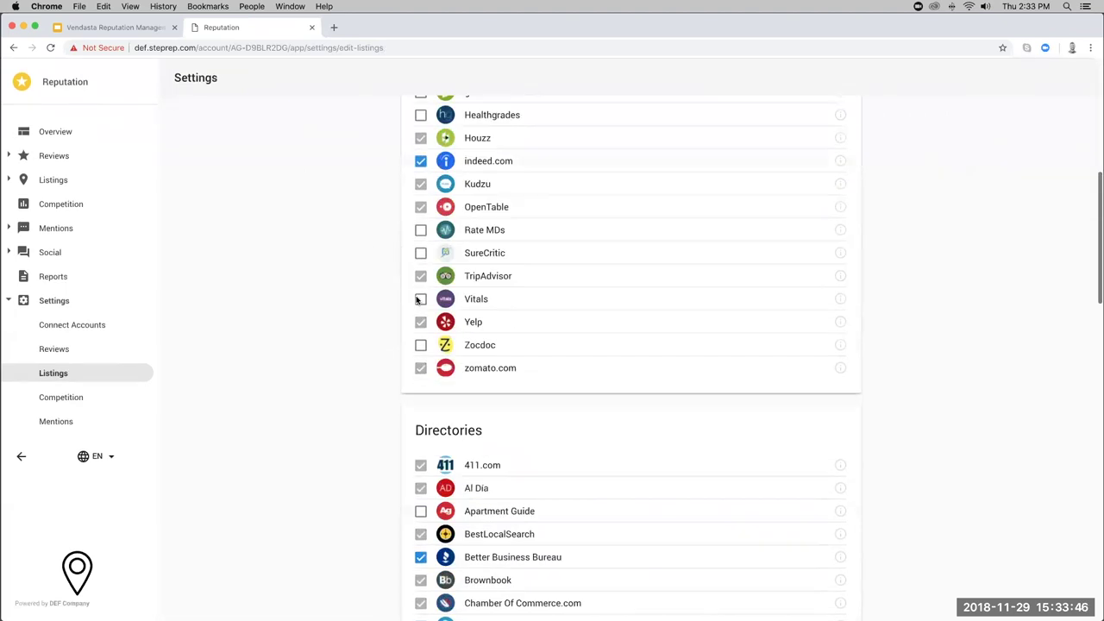
{"action": "scroll", "coordinate": [415, 300], "scroll_direction": "down", "scroll_amount": 8}
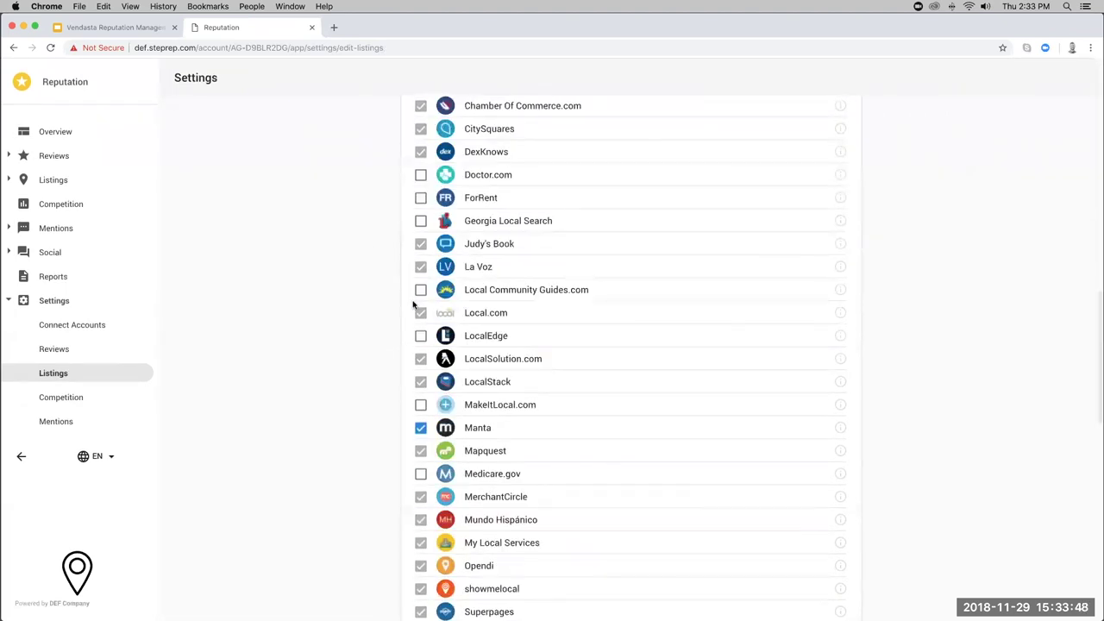
{"action": "scroll", "coordinate": [413, 304], "scroll_direction": "down", "scroll_amount": 2}
{"action": "scroll", "coordinate": [413, 303], "scroll_direction": "down", "scroll_amount": 2}
{"action": "scroll", "coordinate": [412, 305], "scroll_direction": "up", "scroll_amount": 5}
{"action": "scroll", "coordinate": [412, 304], "scroll_direction": "up", "scroll_amount": 15}
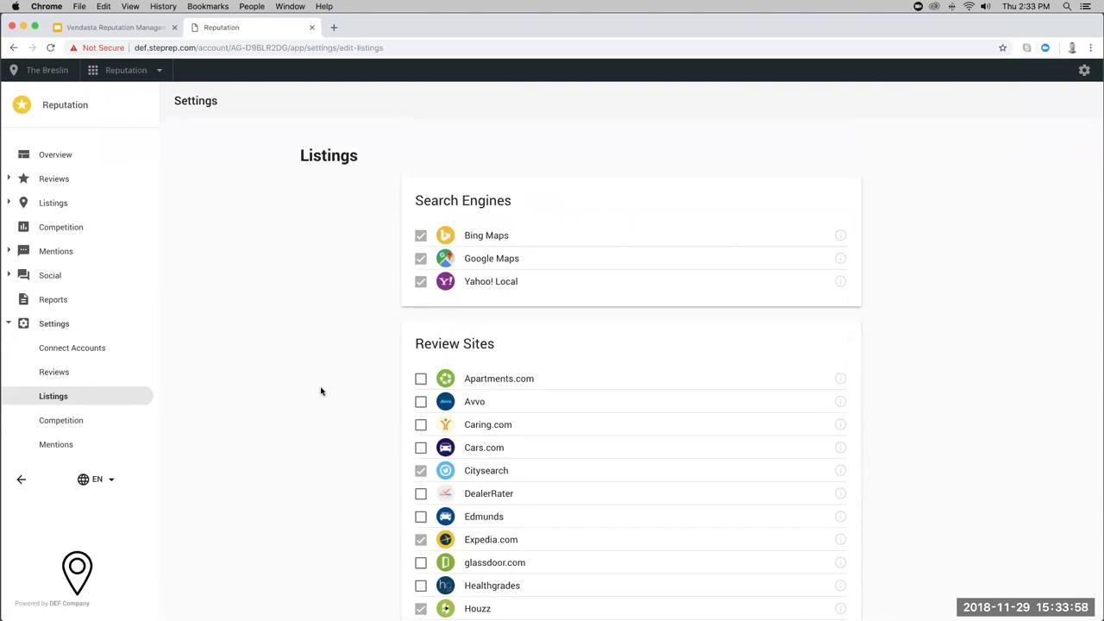
{"action": "scroll", "coordinate": [344, 388], "scroll_direction": "down", "scroll_amount": 5}
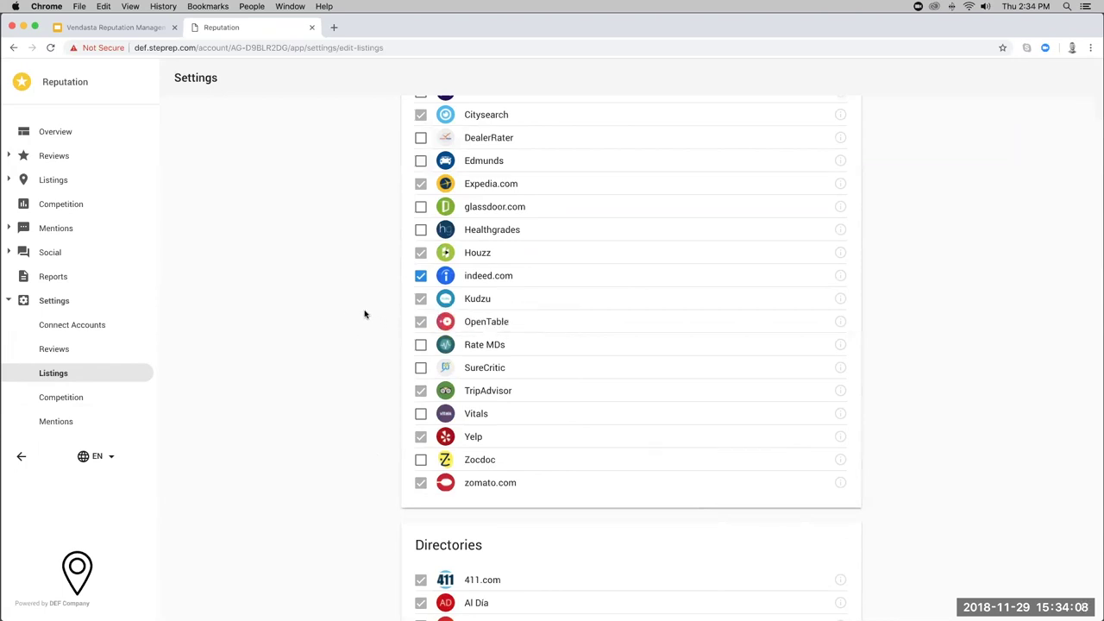
{"action": "scroll", "coordinate": [359, 324], "scroll_direction": "down", "scroll_amount": 10}
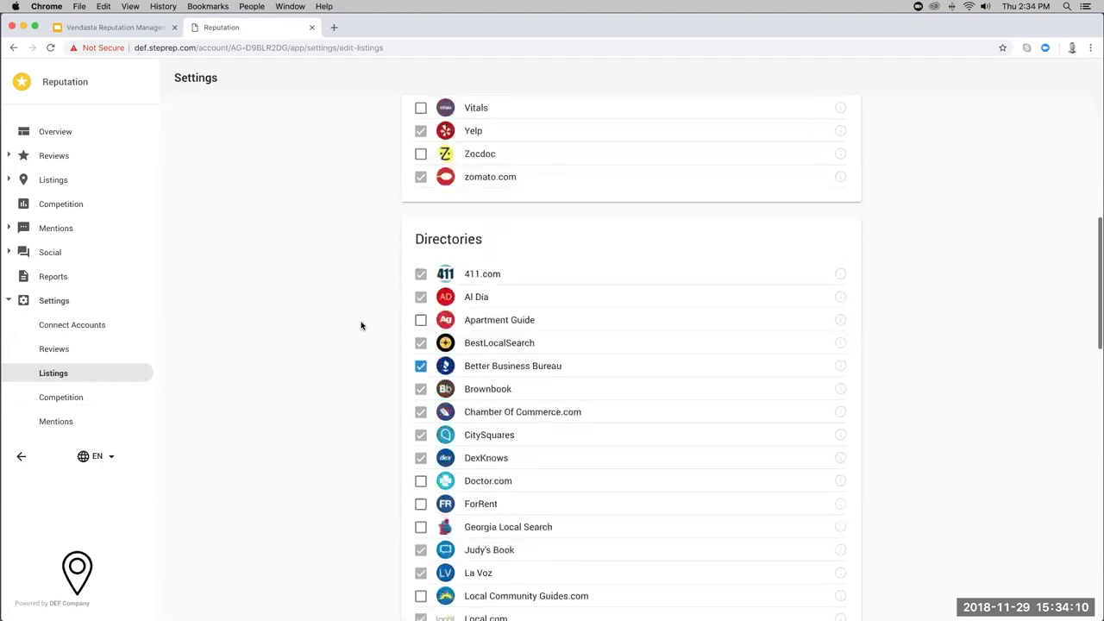
{"action": "scroll", "coordinate": [362, 325], "scroll_direction": "down", "scroll_amount": 10}
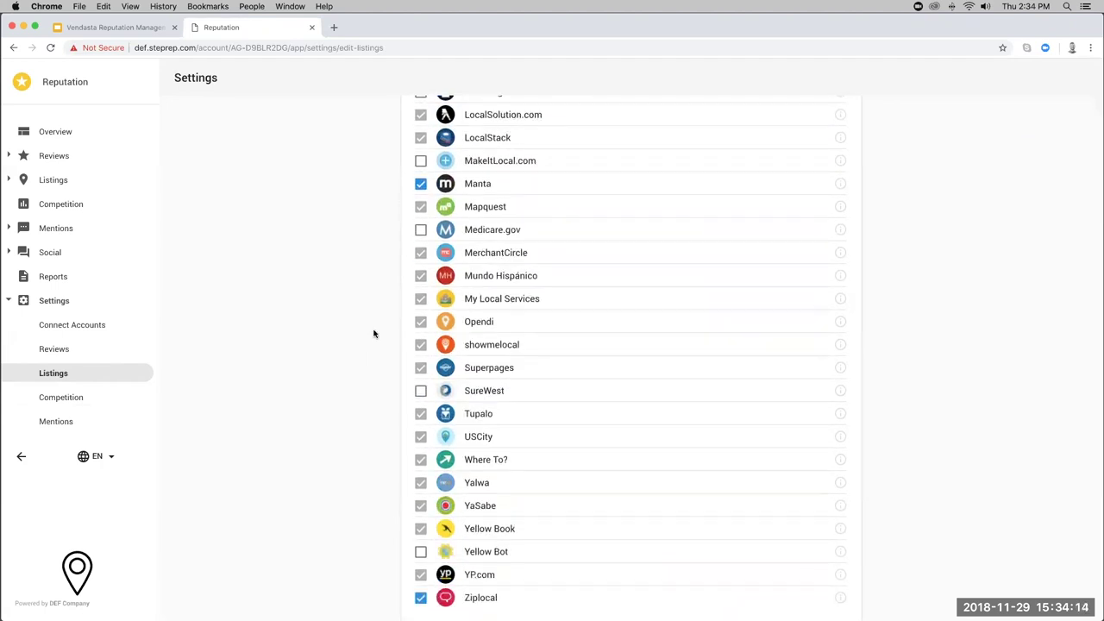
{"action": "scroll", "coordinate": [374, 336], "scroll_direction": "down", "scroll_amount": 2}
{"action": "scroll", "coordinate": [377, 344], "scroll_direction": "up", "scroll_amount": 14}
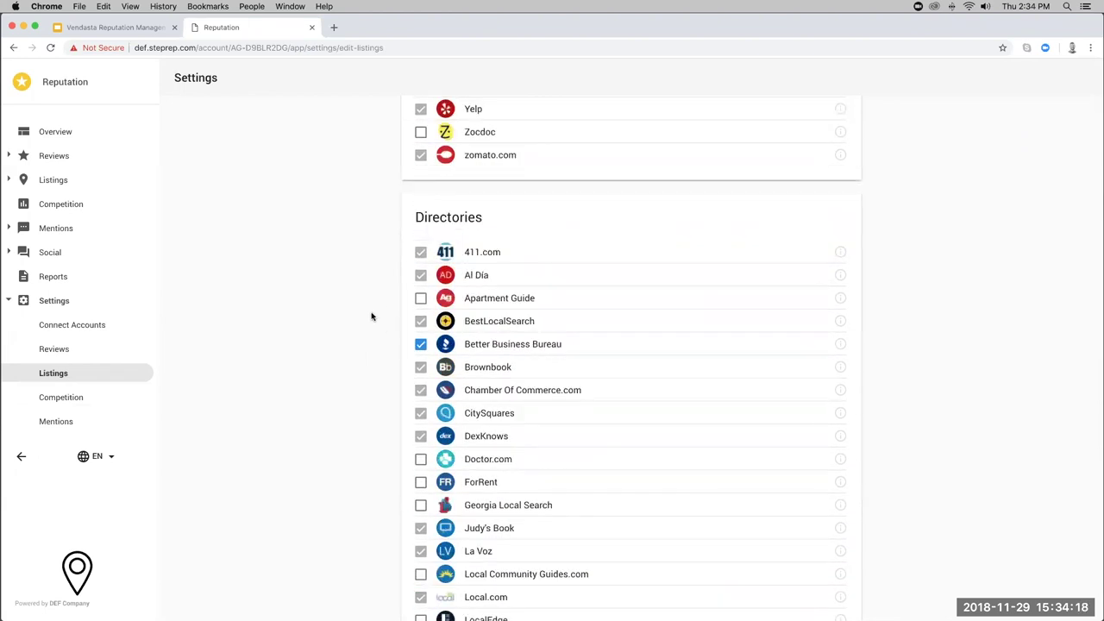
{"action": "scroll", "coordinate": [366, 304], "scroll_direction": "up", "scroll_amount": 15}
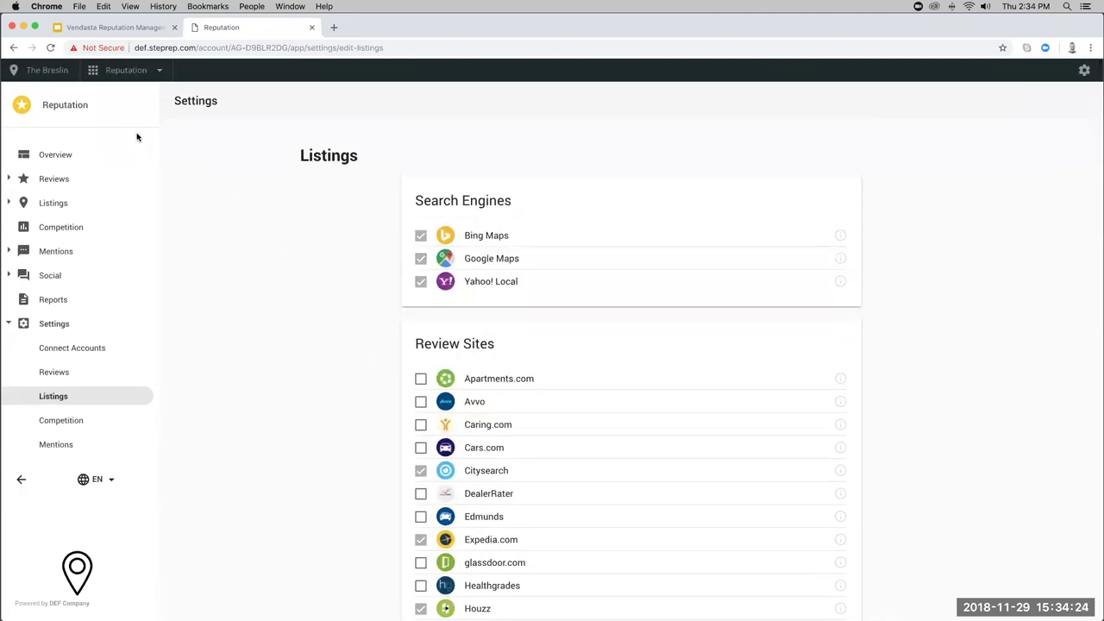
- Open Monitor Mentions and examine the web, Twitter, Facebook, blog, news, Instagram and image mentions
{"action": "left_click", "coordinate": [50, 325]}
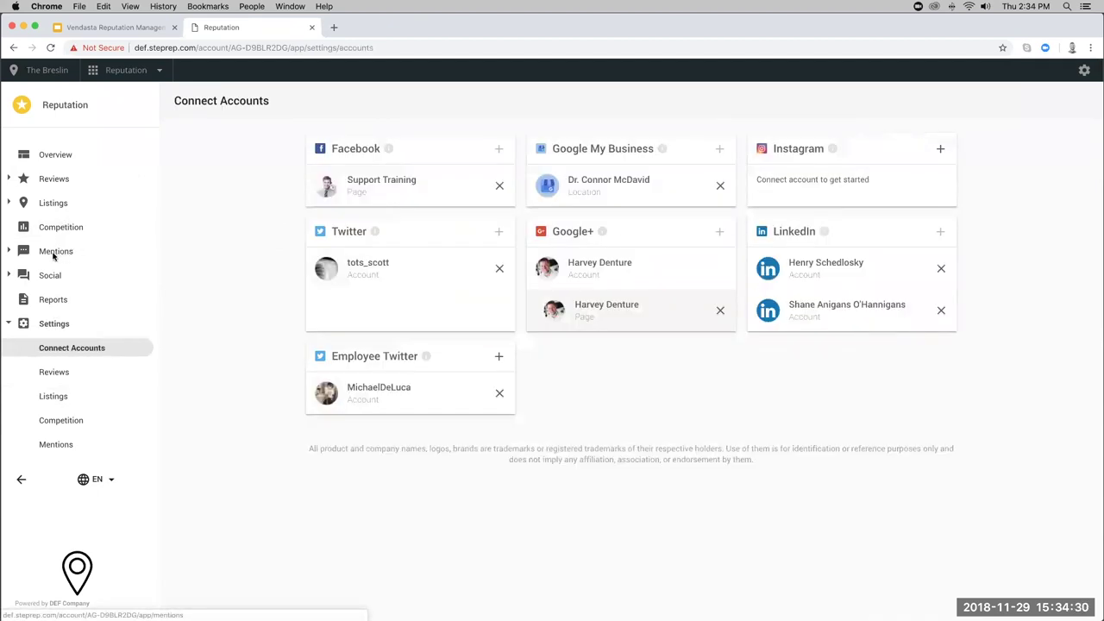
{"action": "left_click", "coordinate": [53, 253]}
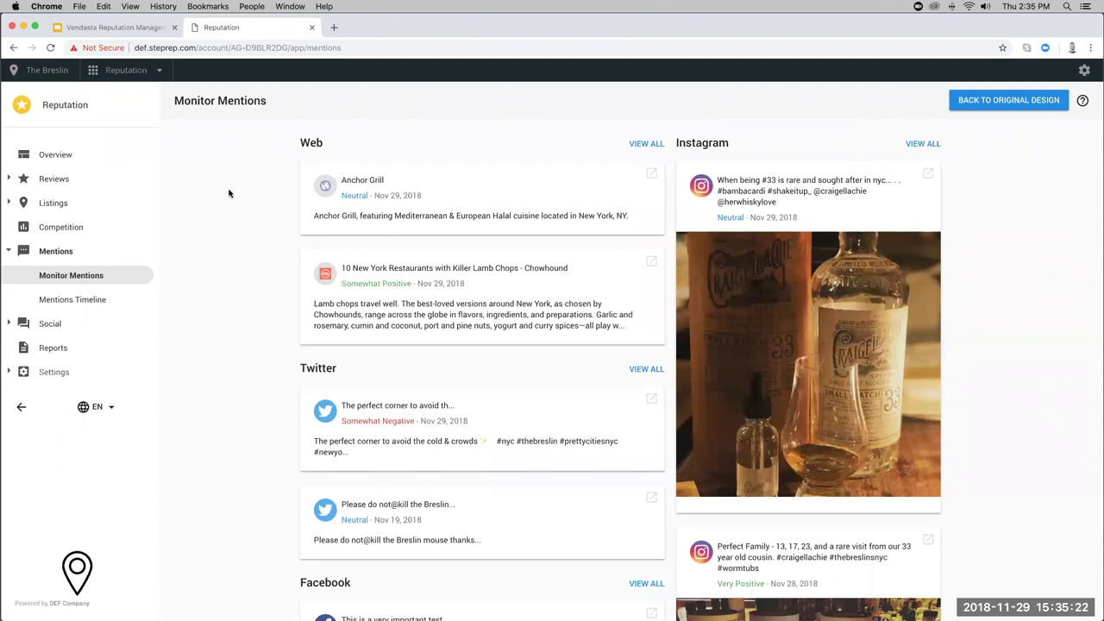
{"action": "scroll", "coordinate": [259, 188], "scroll_direction": "down", "scroll_amount": 1}
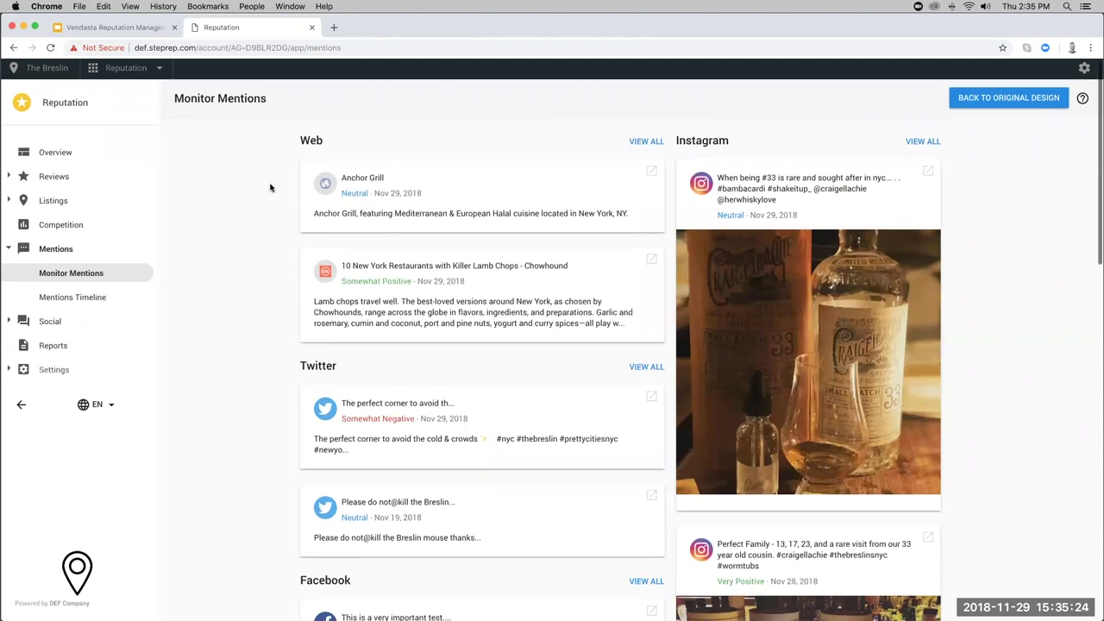
{"action": "scroll", "coordinate": [248, 192], "scroll_direction": "down", "scroll_amount": 3}
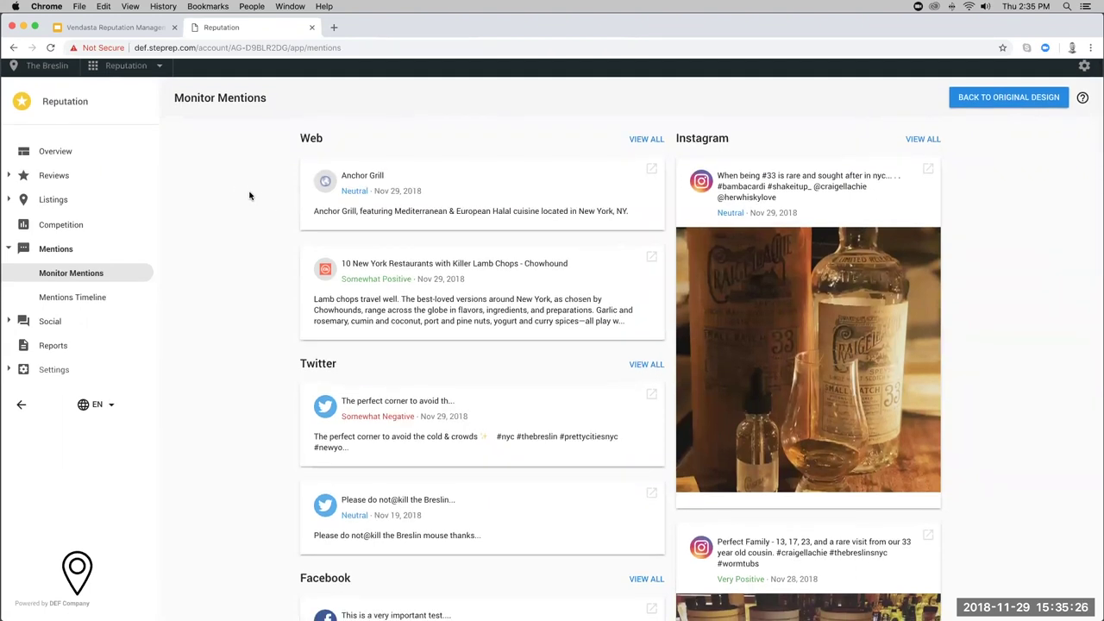
{"action": "scroll", "coordinate": [249, 195], "scroll_direction": "up", "scroll_amount": 3}
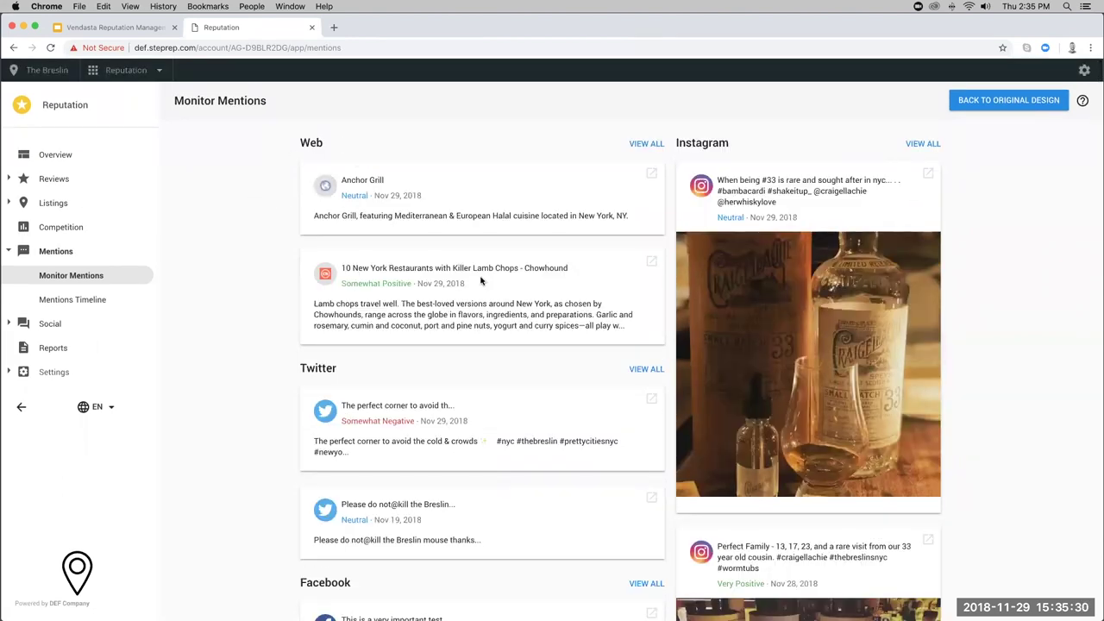
{"action": "scroll", "coordinate": [409, 235], "scroll_direction": "down", "scroll_amount": 10}
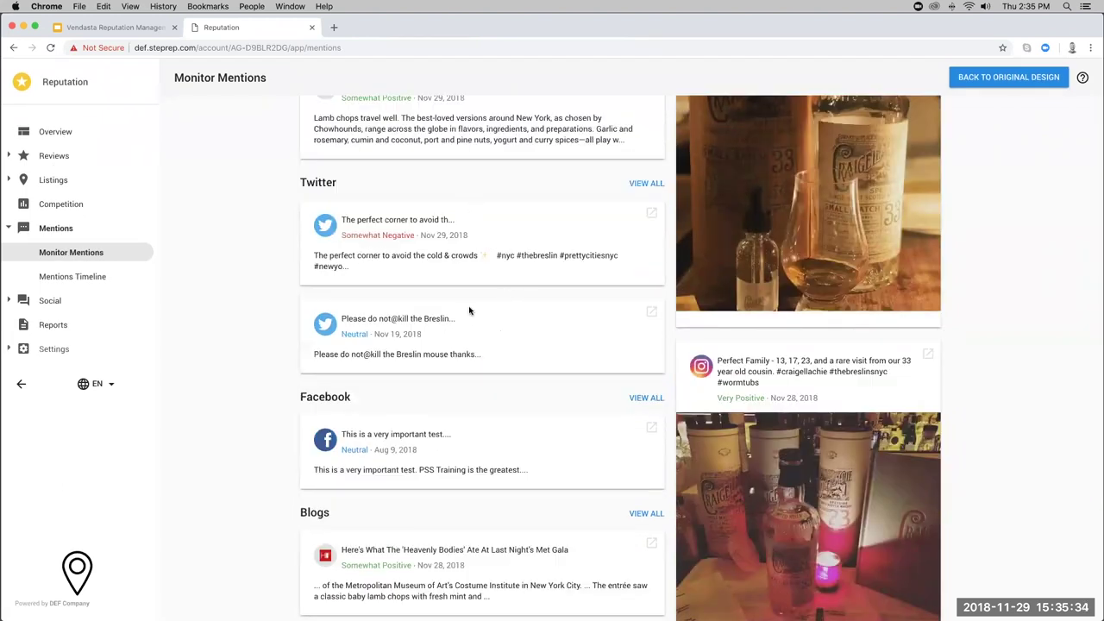
{"action": "scroll", "coordinate": [468, 312], "scroll_direction": "down", "scroll_amount": 5}
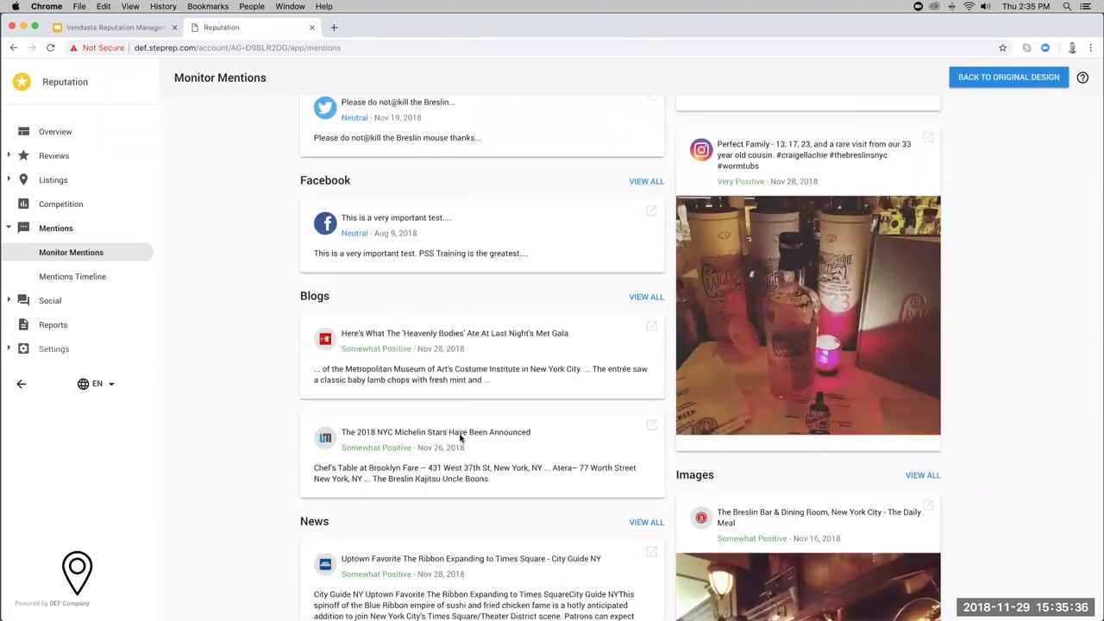
{"action": "scroll", "coordinate": [456, 423], "scroll_direction": "down", "scroll_amount": 2}
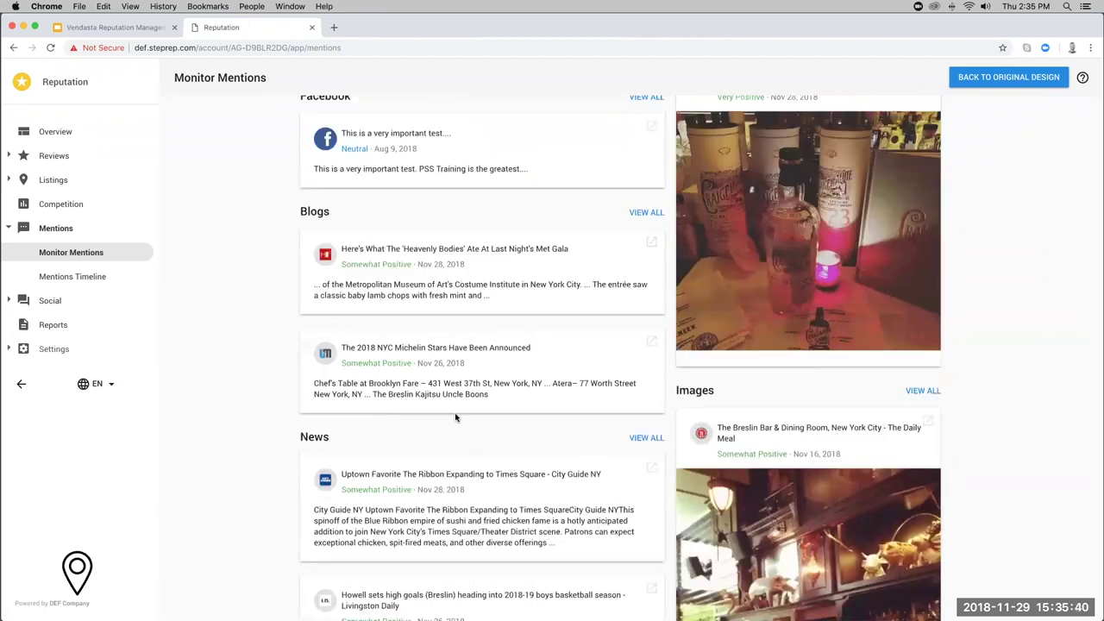
{"action": "scroll", "coordinate": [257, 331], "scroll_direction": "down", "scroll_amount": 1}
{"action": "scroll", "coordinate": [256, 329], "scroll_direction": "down", "scroll_amount": 4}
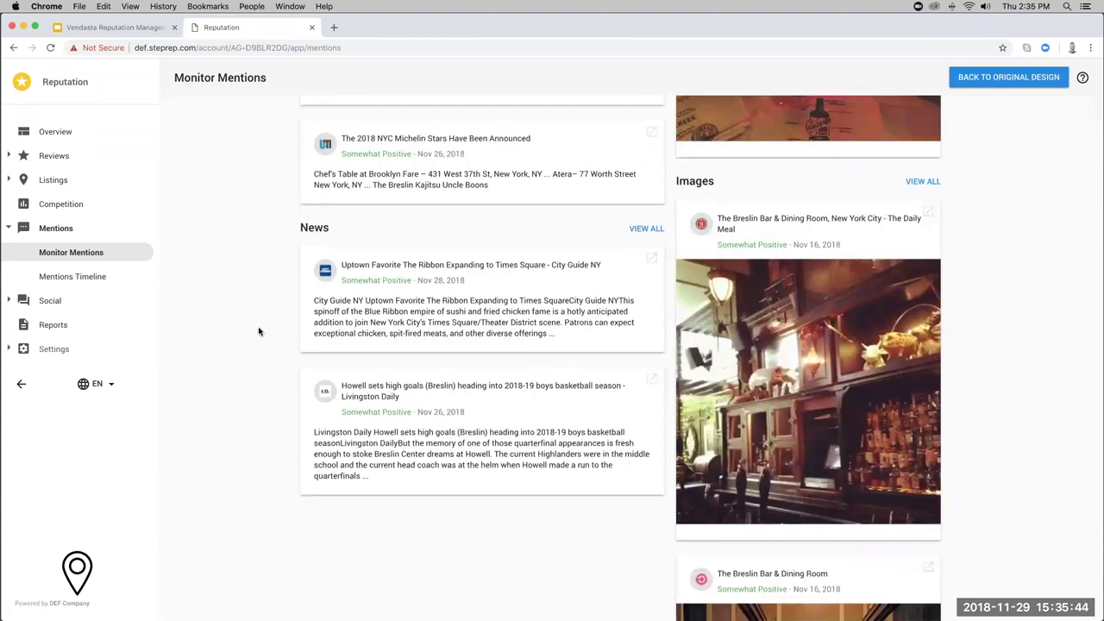
{"action": "scroll", "coordinate": [258, 329], "scroll_direction": "down", "scroll_amount": 6}
{"action": "scroll", "coordinate": [266, 328], "scroll_direction": "up", "scroll_amount": 3}
{"action": "scroll", "coordinate": [266, 328], "scroll_direction": "up", "scroll_amount": 15}
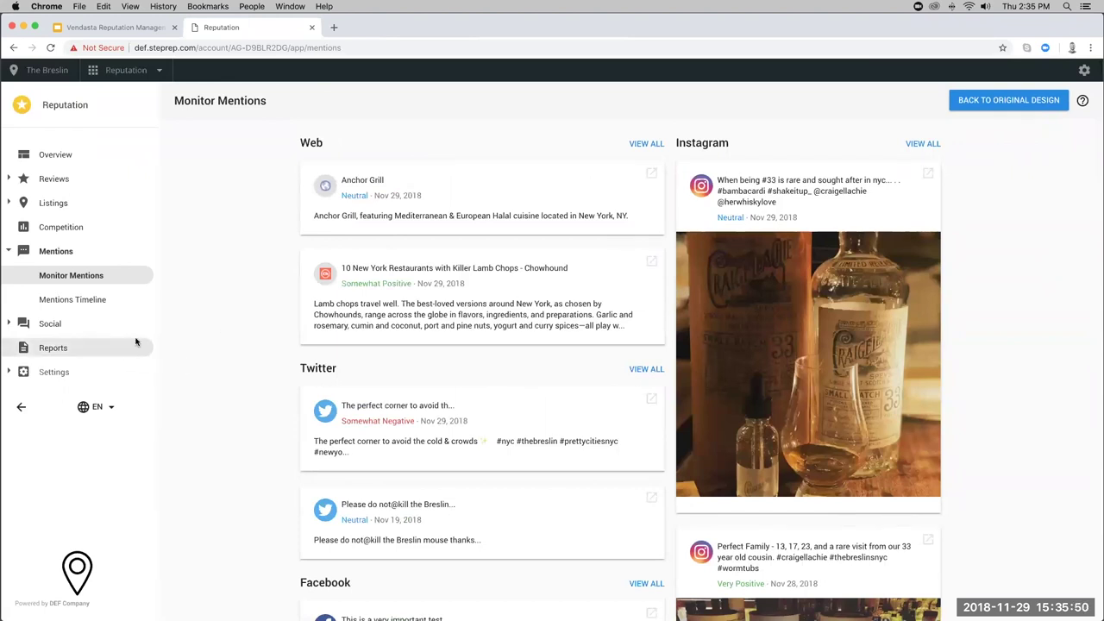
- Open the Mention Settings and start a new keyword search under Enter Keyword Search Terms
{"action": "left_click", "coordinate": [77, 373]}
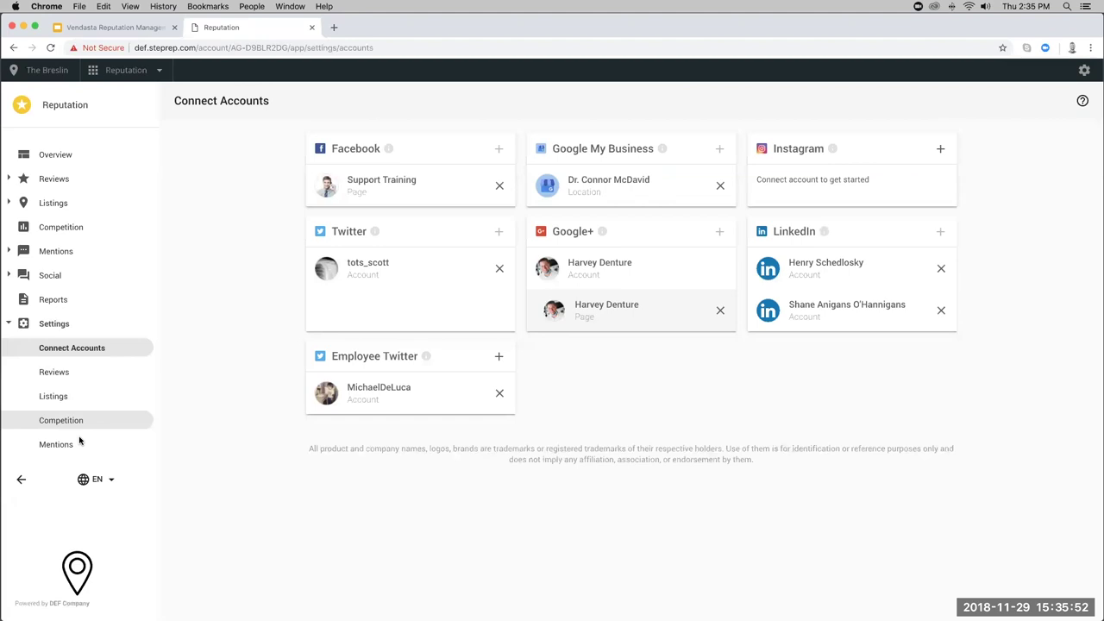
{"action": "left_click", "coordinate": [77, 444]}
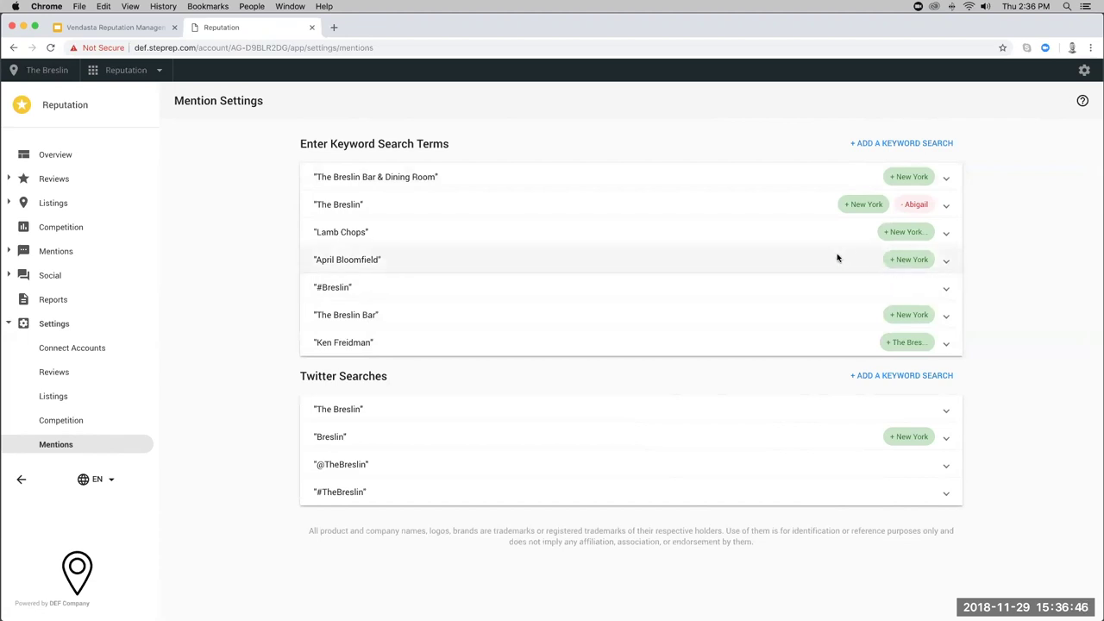
{"action": "left_click", "coordinate": [879, 144]}
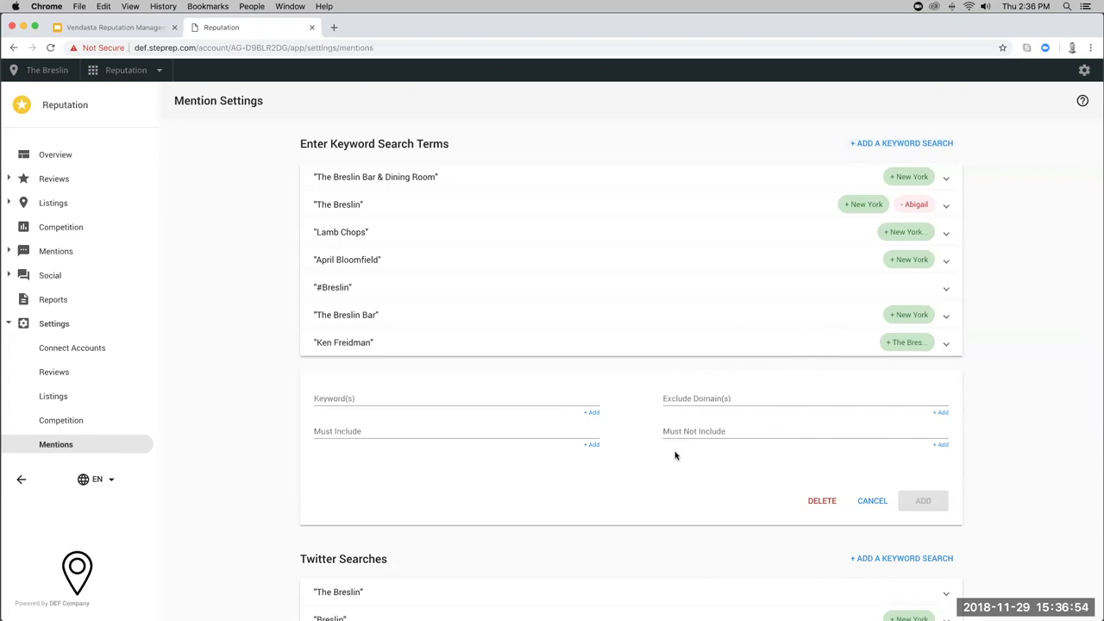
{"action": "left_click", "coordinate": [353, 397]}
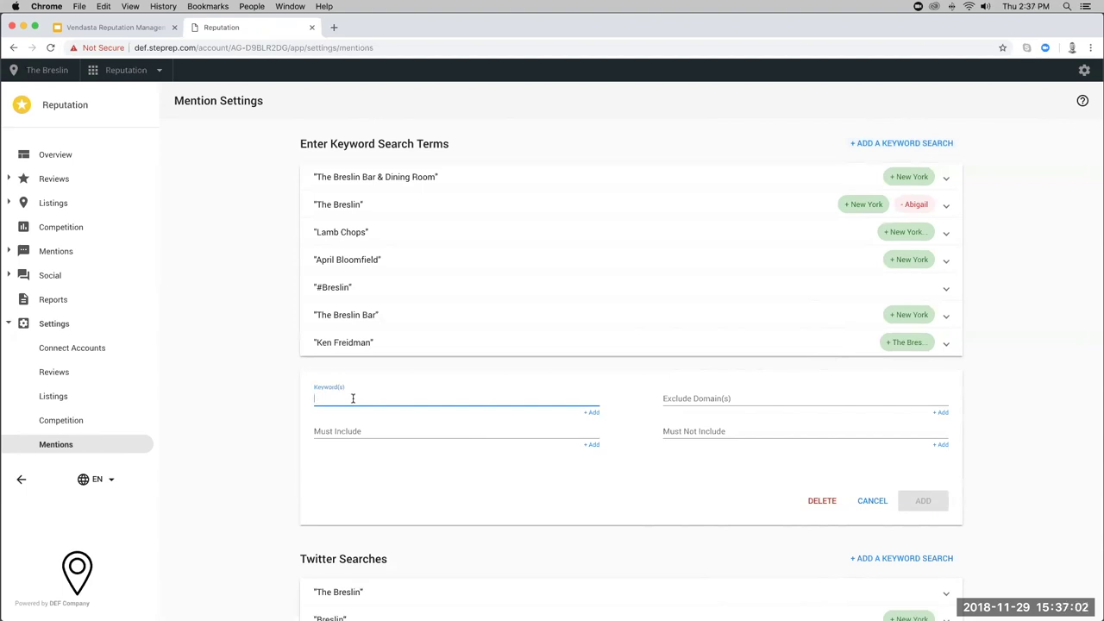
{"action": "type", "text": "Food"}
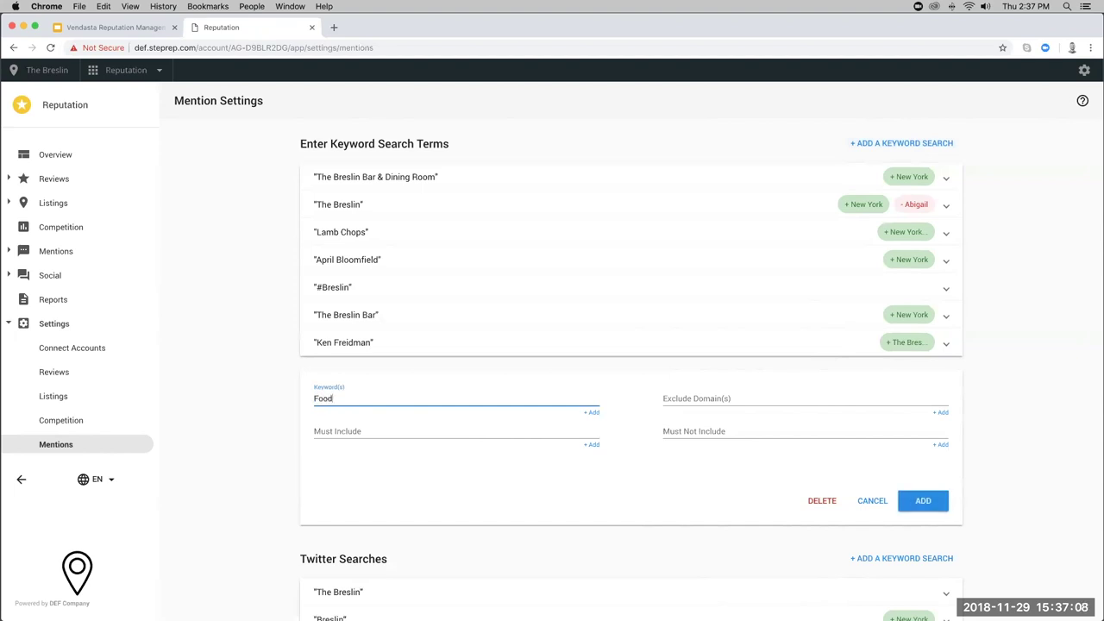
{"action": "key", "text": "BackSpace"}
{"action": "key", "text": "BackSpace"}
{"action": "key", "text": "BackSpace"}
{"action": "key", "text": "BackSpace"}
{"action": "type", "text": "BEst"}
{"action": "key", "text": "BackSpace"}
{"action": "key", "text": "BackSpace"}
{"action": "type", "text": "est"}
{"action": "left_click", "coordinate": [346, 438]}
{"action": "type", "text": "NEw"}
{"action": "key", "text": "BackSpace"}
{"action": "key", "text": "BackSpace"}
{"action": "type", "text": "ew "}
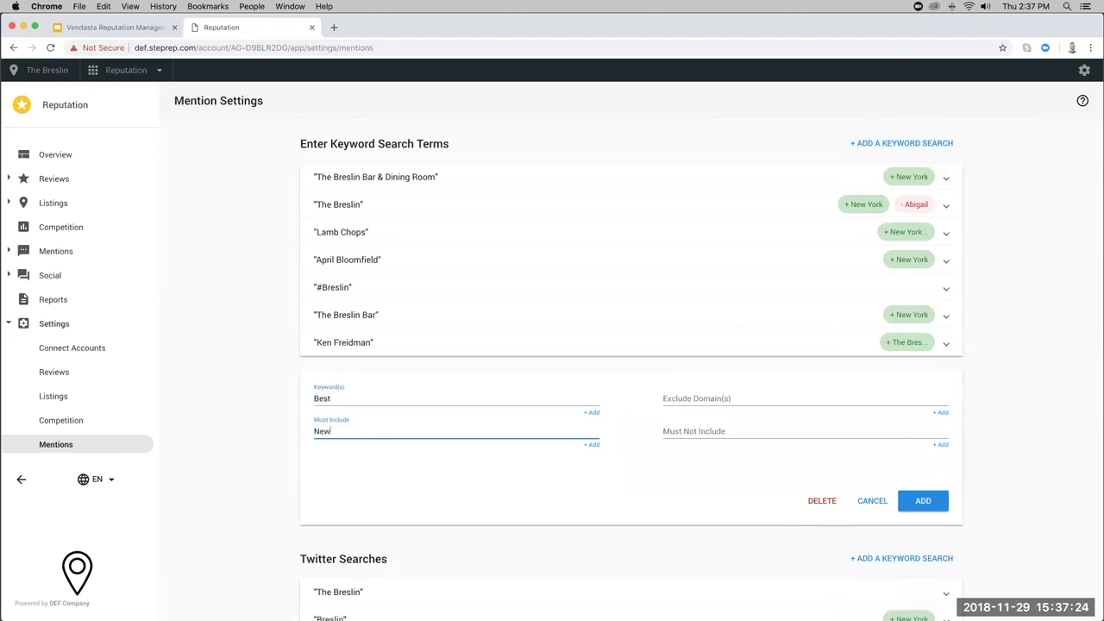
{"action": "type", "text": "York City"}
{"action": "left_click", "coordinate": [704, 431]}
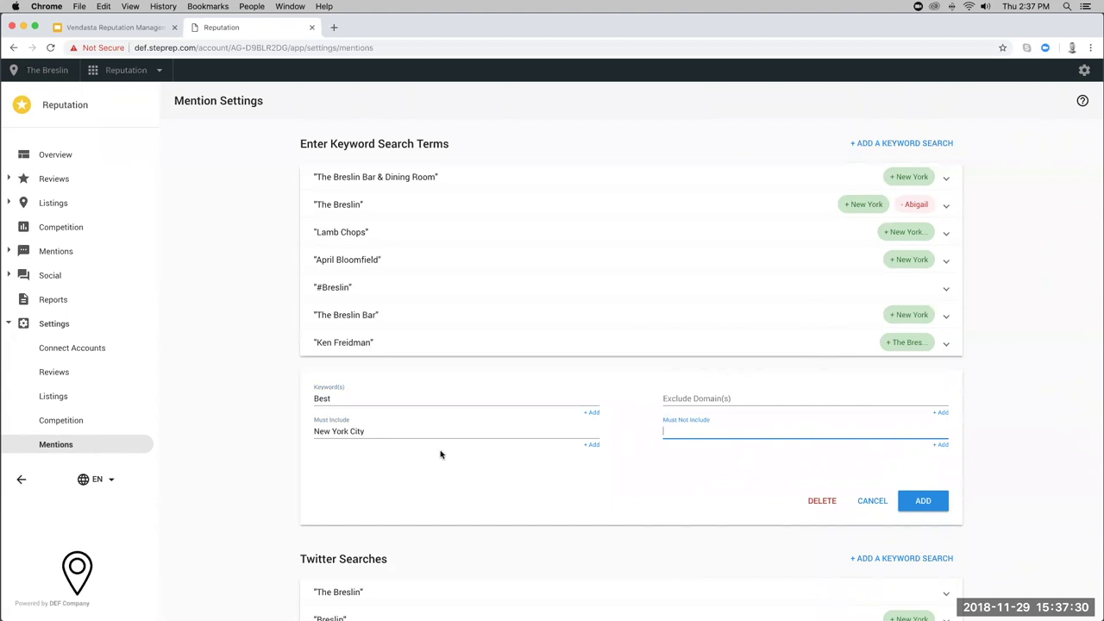
{"action": "triple_click", "coordinate": [405, 430]}
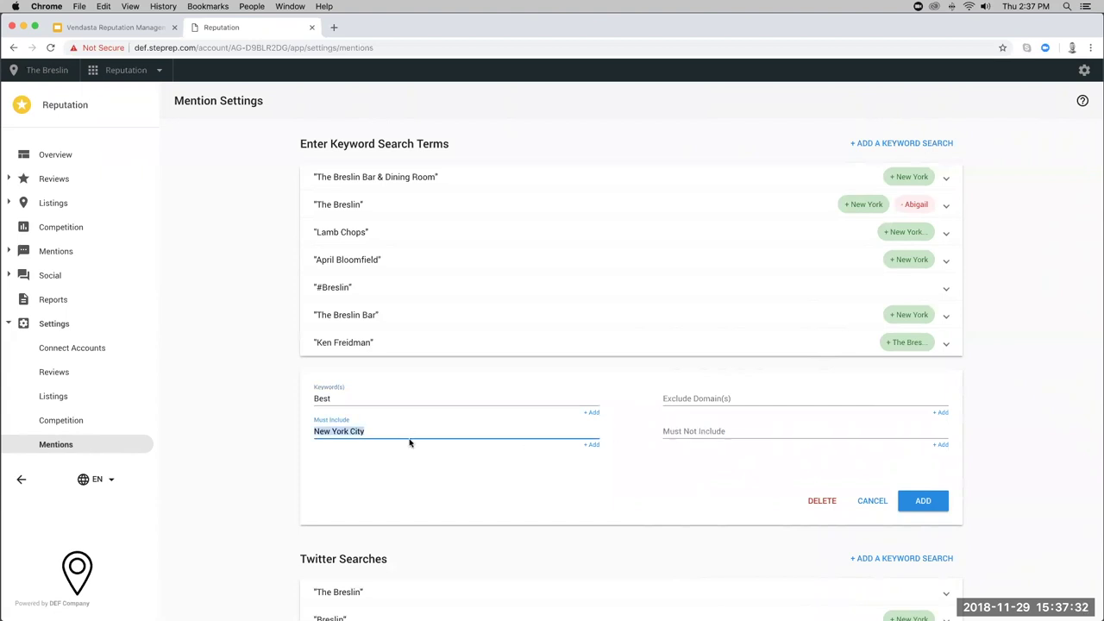
{"action": "key", "text": "BackSpace"}
{"action": "double_click", "coordinate": [330, 399]}
{"action": "key", "text": "BackSpace"}
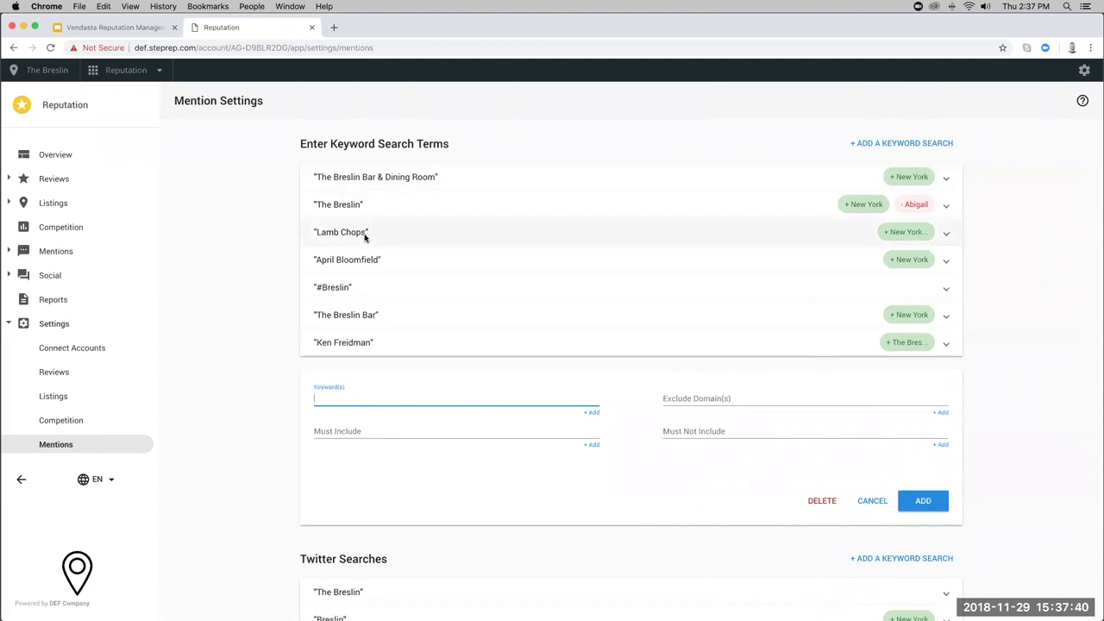
- Add a keyword search for Lamb Burger that must include New York and must not include Pittsburgh
{"action": "type", "text": "Lamb"}
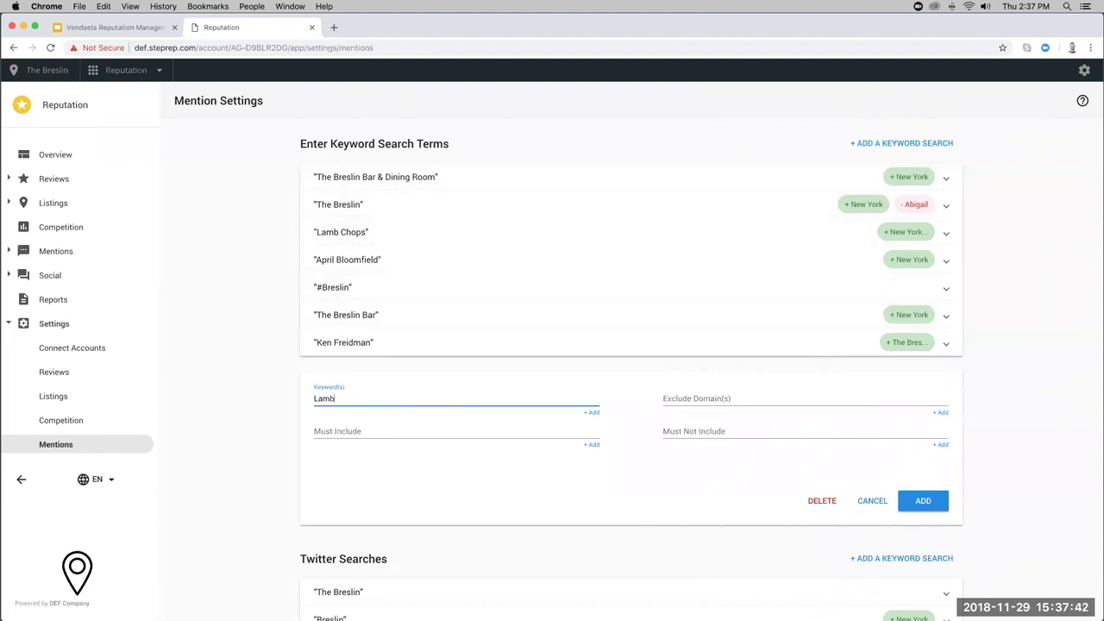
{"action": "type", "text": " Burger"}
{"action": "left_click", "coordinate": [340, 431]}
{"action": "type", "text": "New York"}
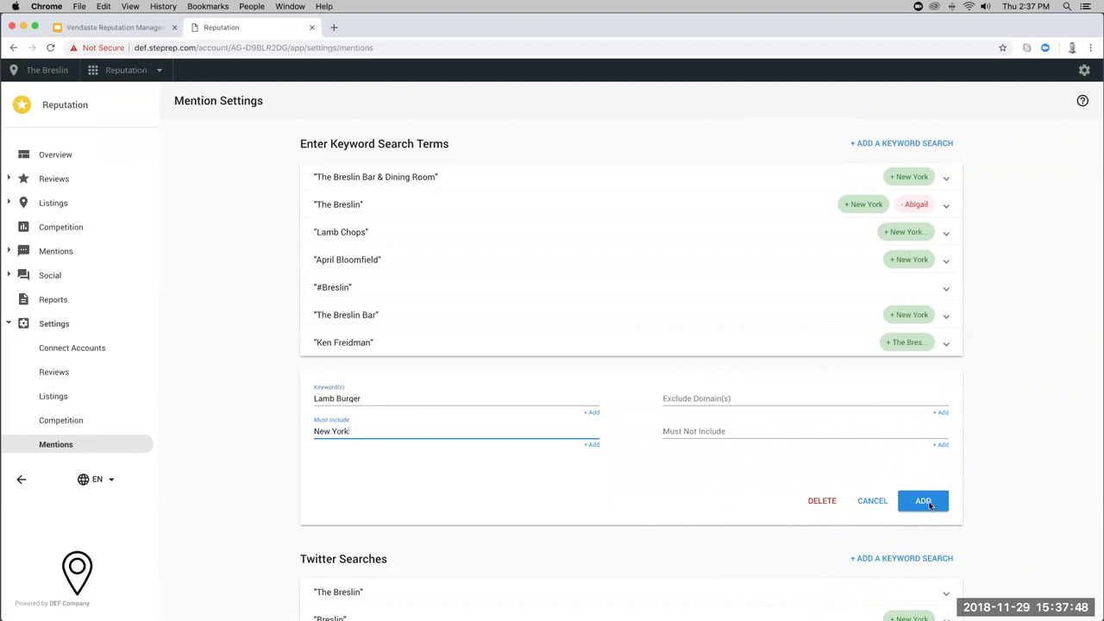
{"action": "left_click", "coordinate": [707, 433]}
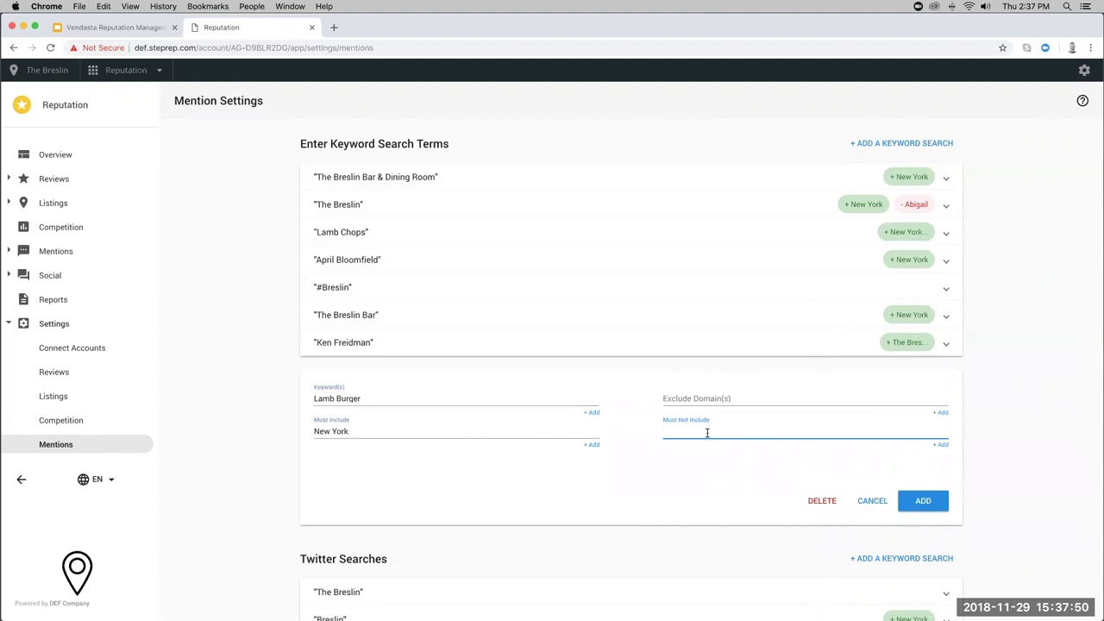
{"action": "type", "text": "Pittsburgh"}
{"action": "left_click", "coordinate": [925, 509]}
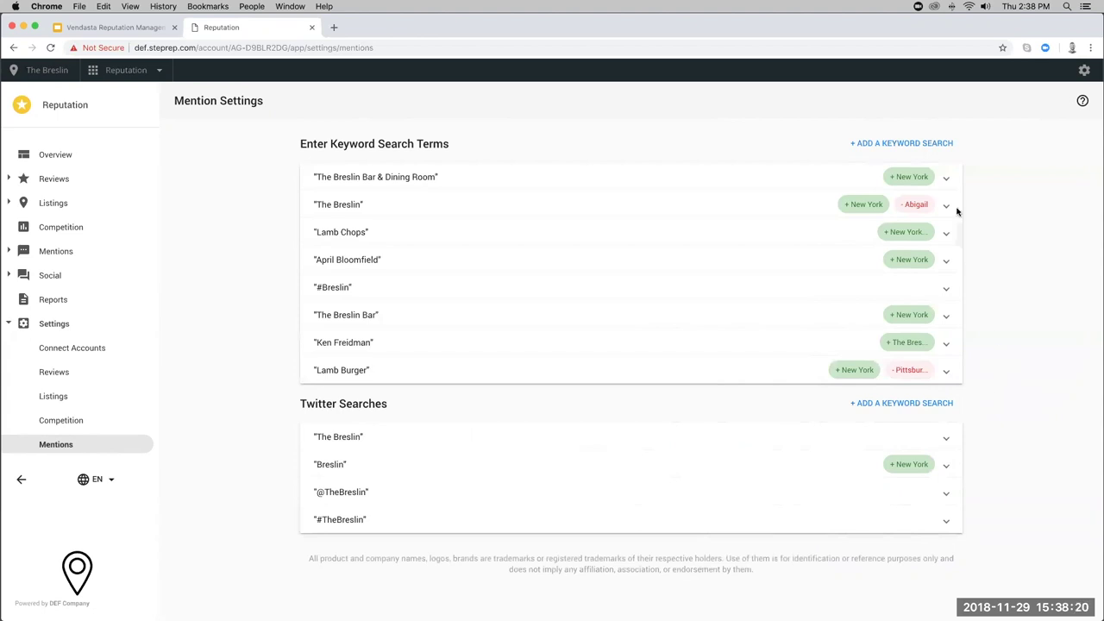
- Start another keyword search under Enter Keyword Search Terms, examine its keyword, domain, include and exclude fields, and cancel it
{"action": "left_click", "coordinate": [919, 149]}
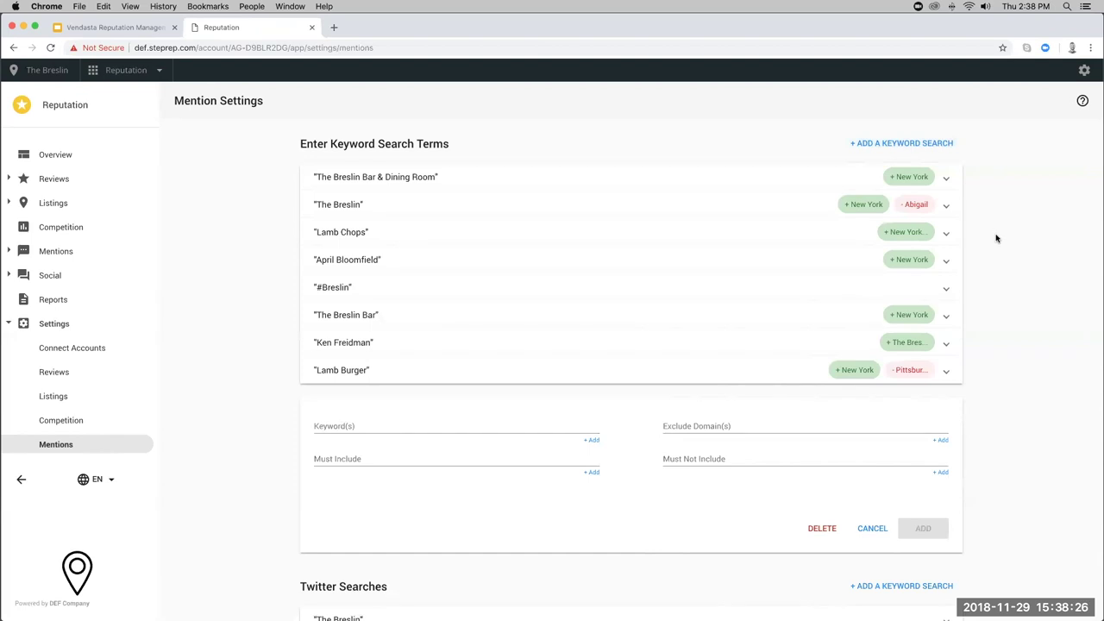
{"action": "scroll", "coordinate": [948, 431], "scroll_direction": "down", "scroll_amount": 1}
{"action": "scroll", "coordinate": [948, 426], "scroll_direction": "down", "scroll_amount": 2}
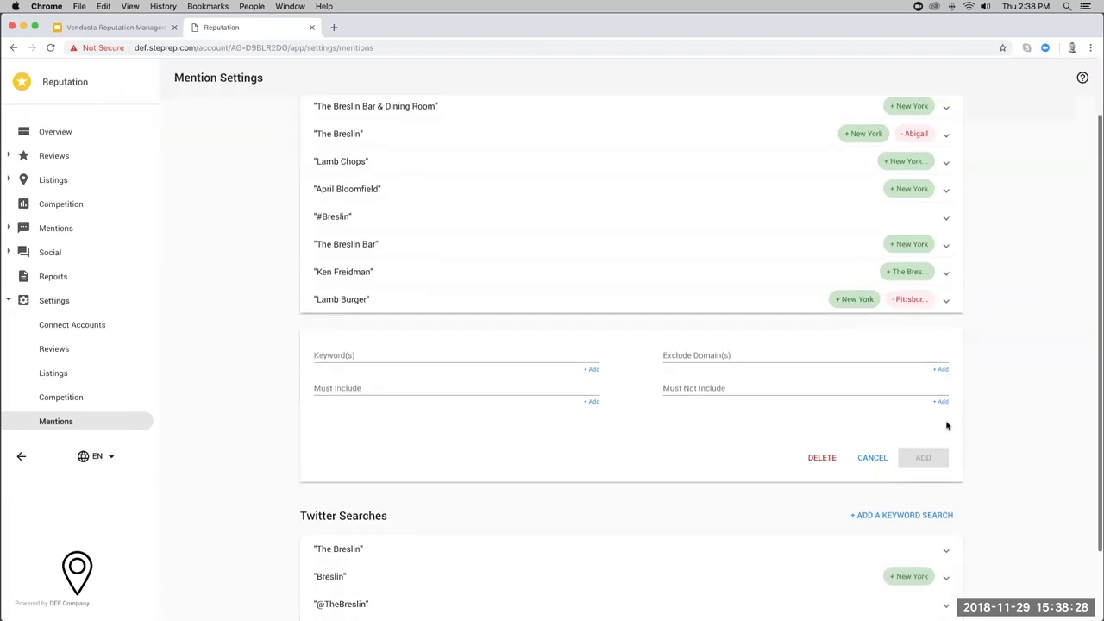
{"action": "left_click", "coordinate": [874, 443]}
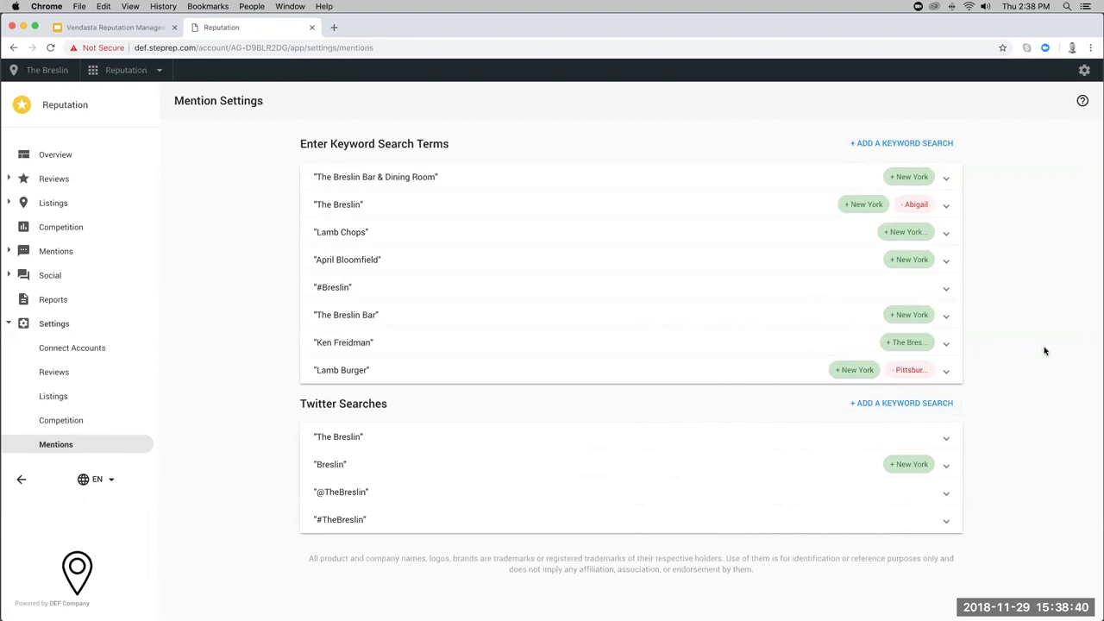
- Examine the fields for a new Twitter keyword search, cancel it, and read the help text on Mentions
{"action": "left_click", "coordinate": [874, 409]}
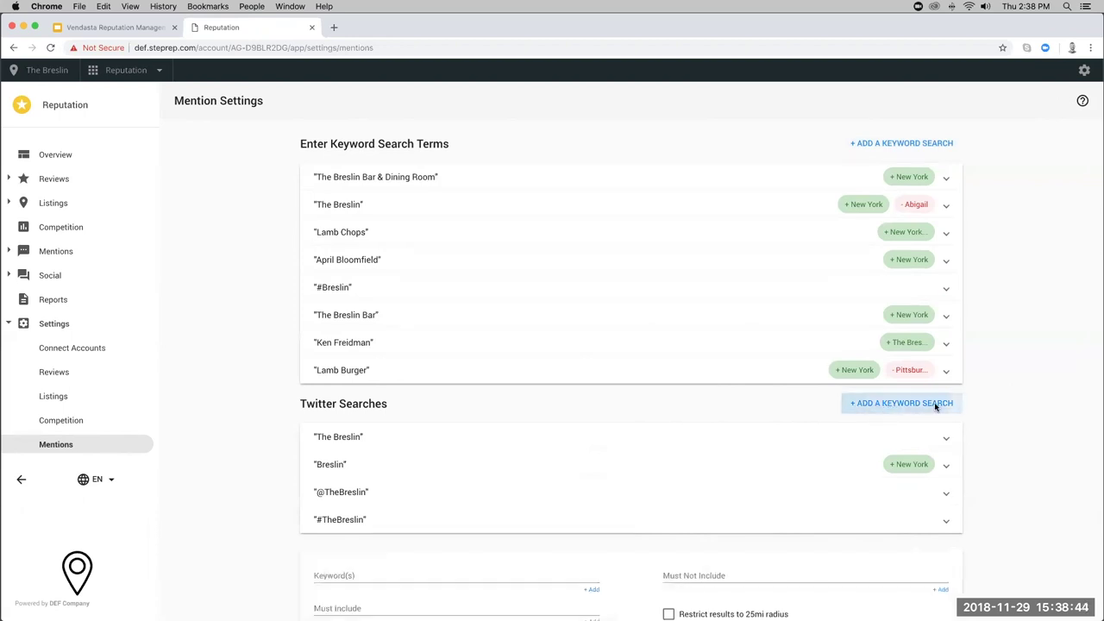
{"action": "scroll", "coordinate": [987, 436], "scroll_direction": "down", "scroll_amount": 3}
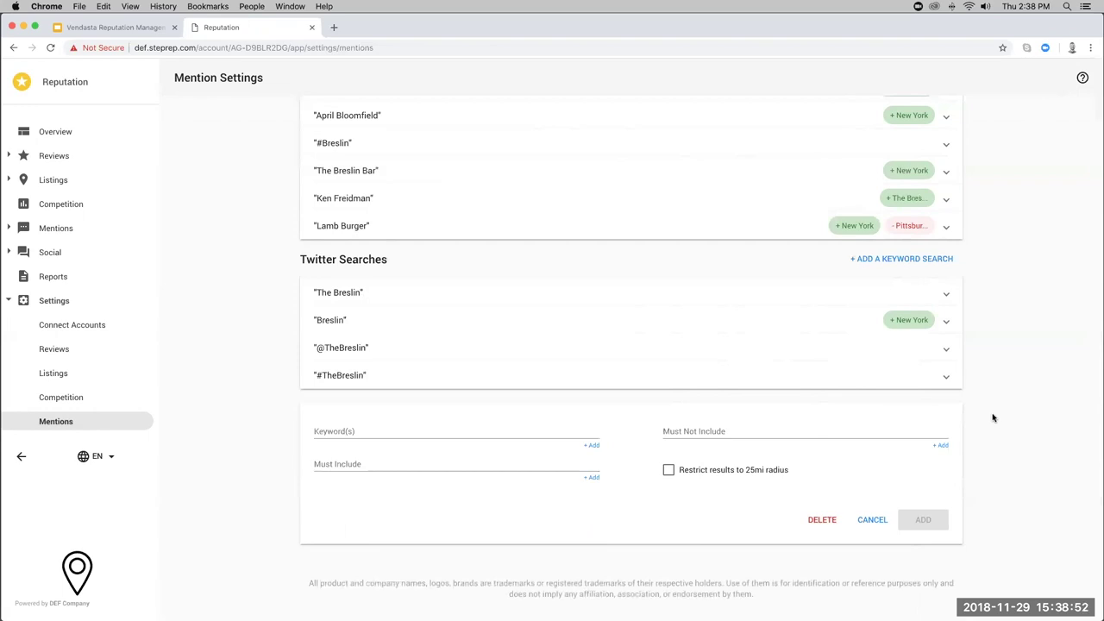
{"action": "left_click", "coordinate": [869, 522]}
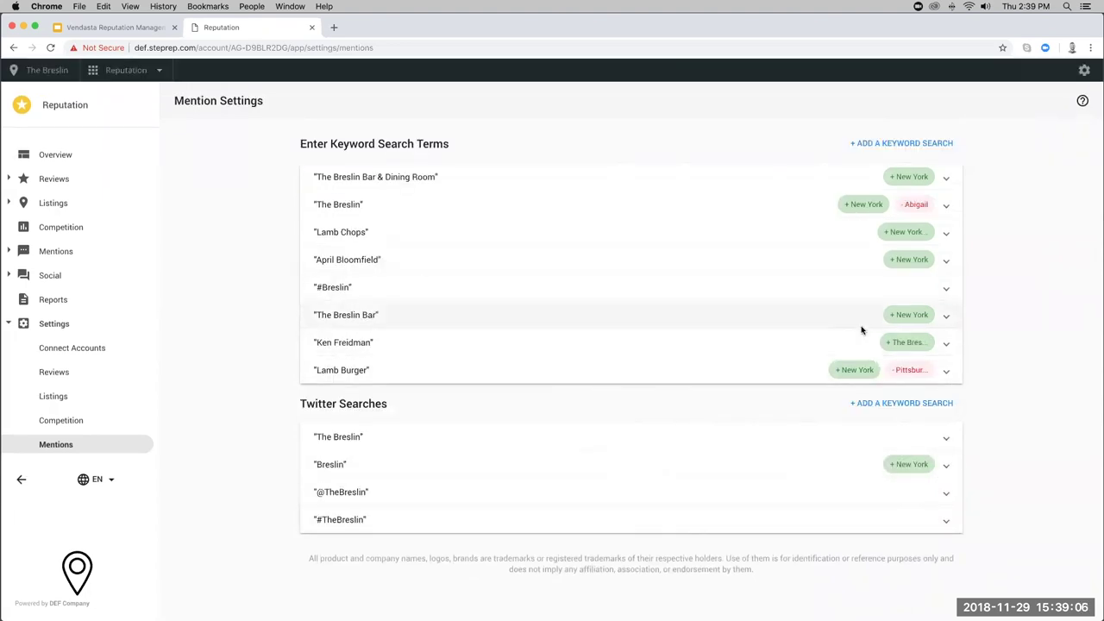
{"action": "left_click", "coordinate": [1081, 103]}
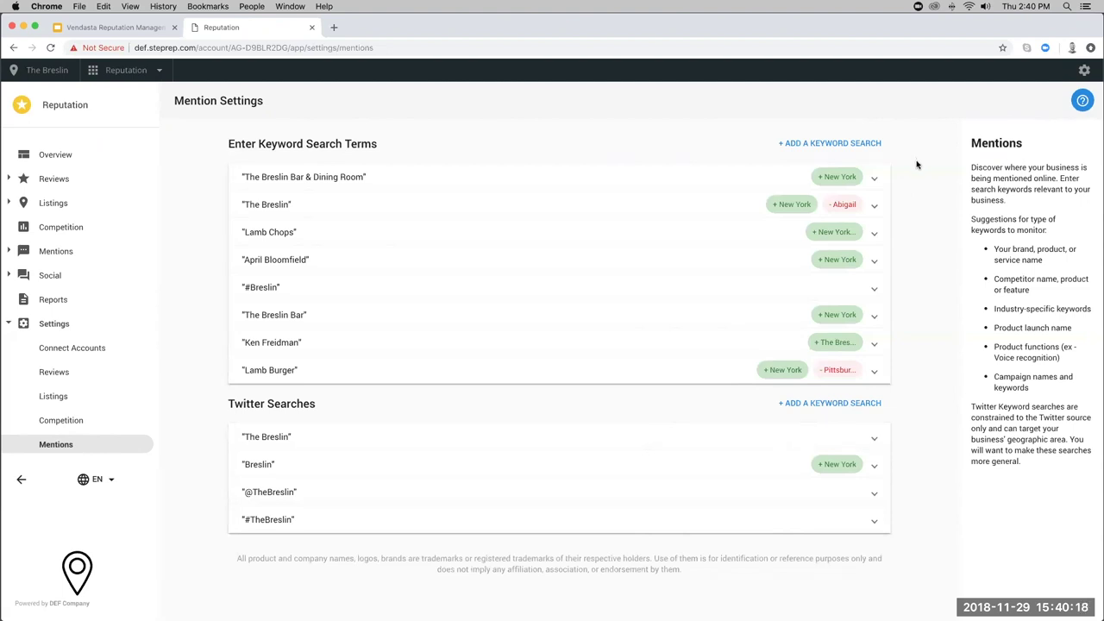
{"action": "left_click", "coordinate": [1078, 102]}
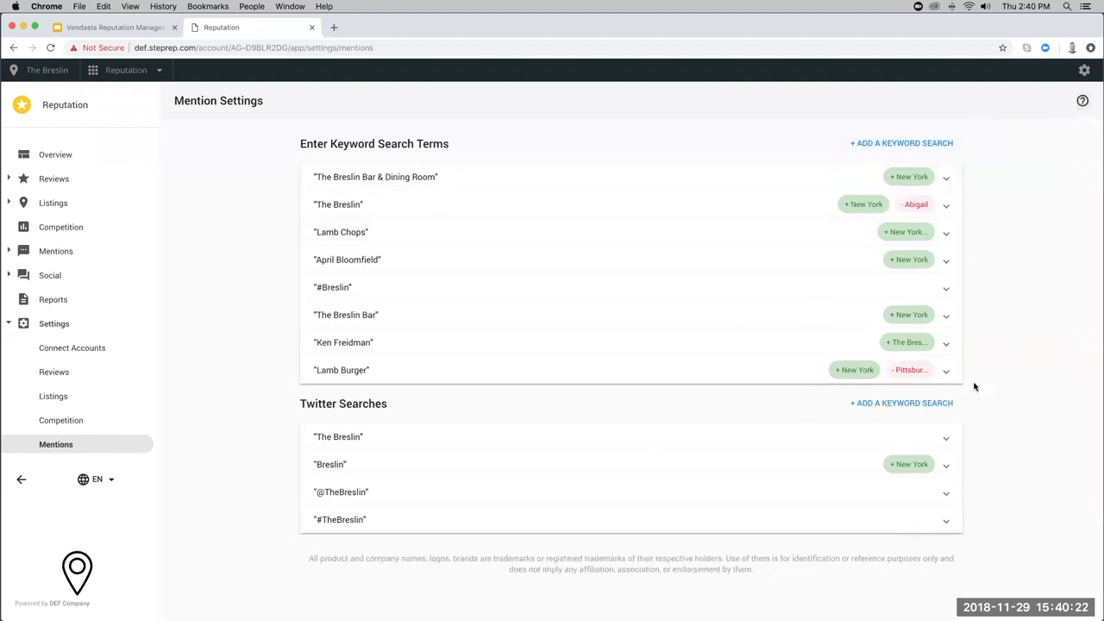
- Review the Listing Score on the Primary Listings page and return to Monitor Mentions
{"action": "left_click", "coordinate": [56, 252]}
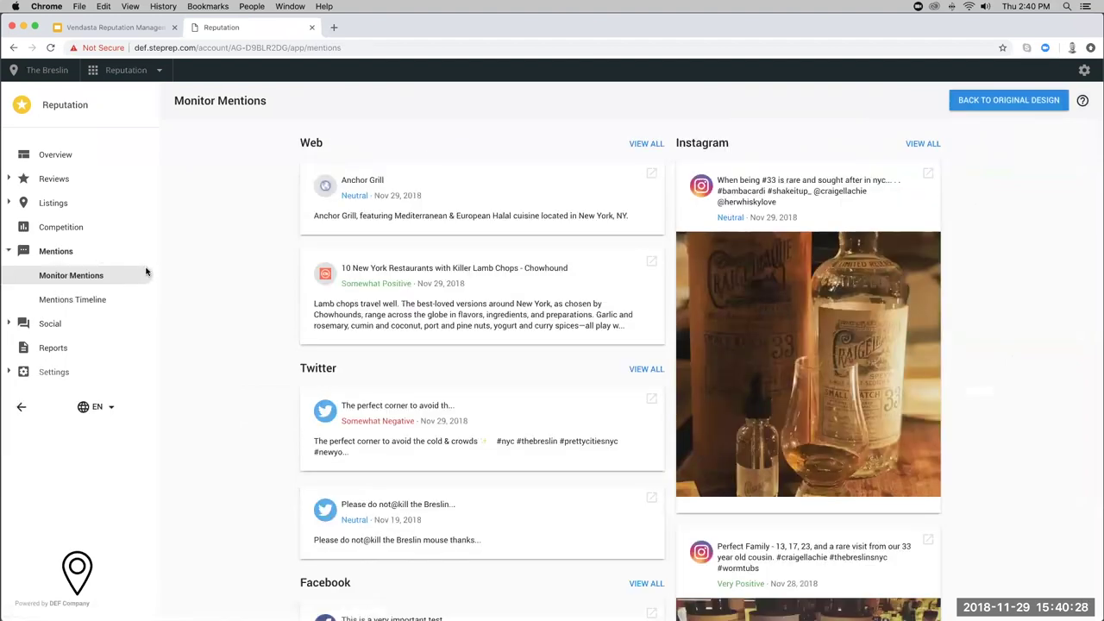
{"action": "left_click", "coordinate": [53, 202]}
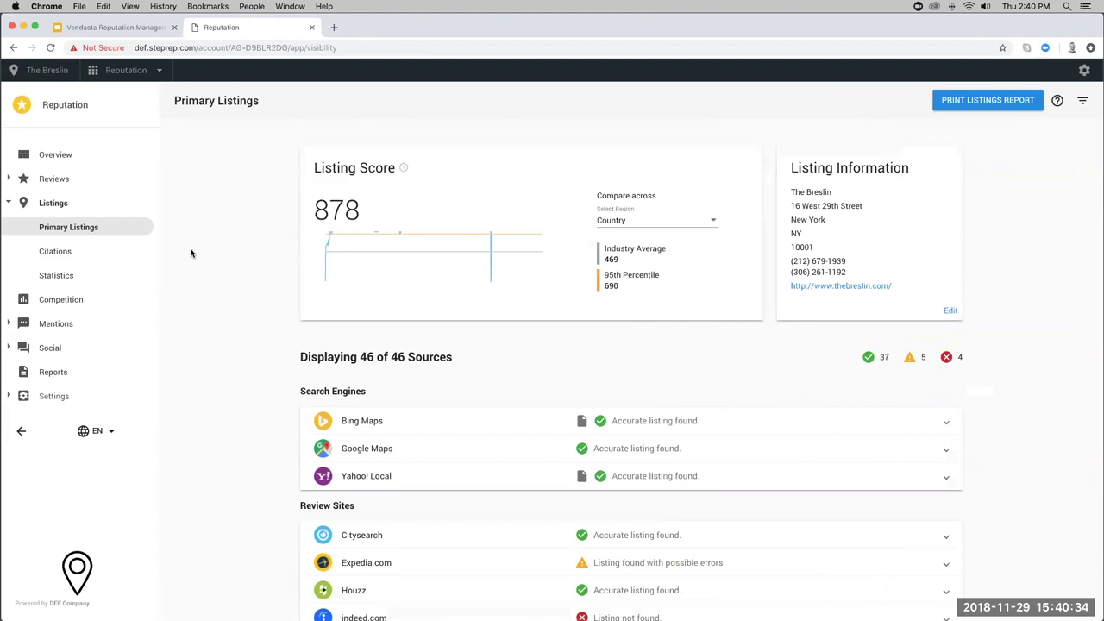
{"action": "mouse_move", "coordinate": [403, 171]}
{"action": "left_click", "coordinate": [72, 324]}
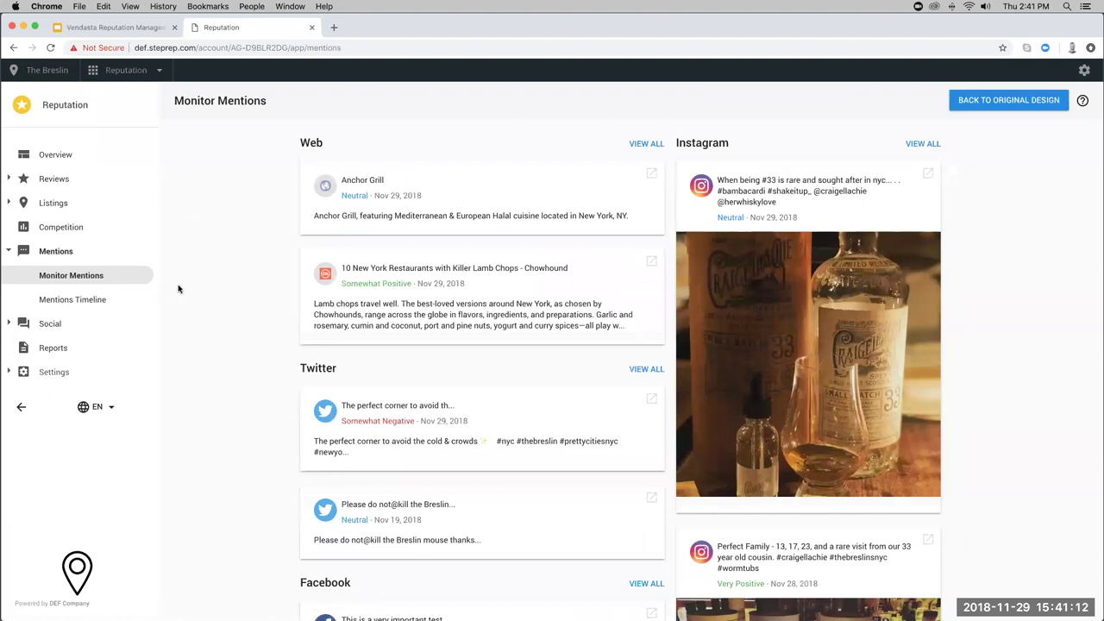
- Open the Mentions Timeline with its filters shown and set the chowhound.com mention's sentiment to Very Positive
{"action": "left_click", "coordinate": [114, 300]}
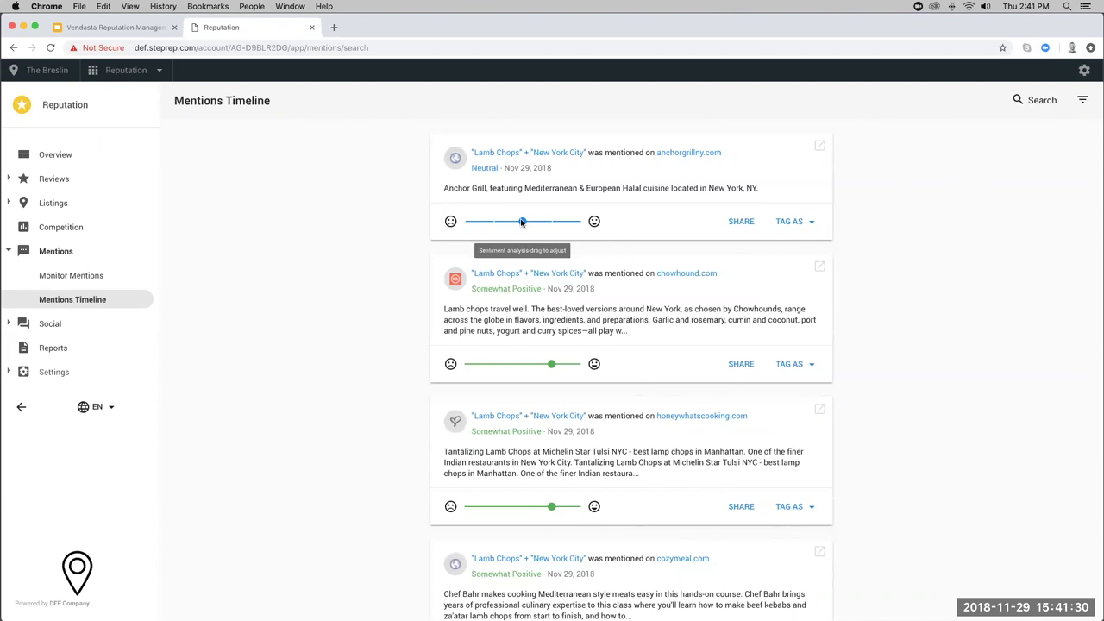
{"action": "left_click", "coordinate": [1083, 100]}
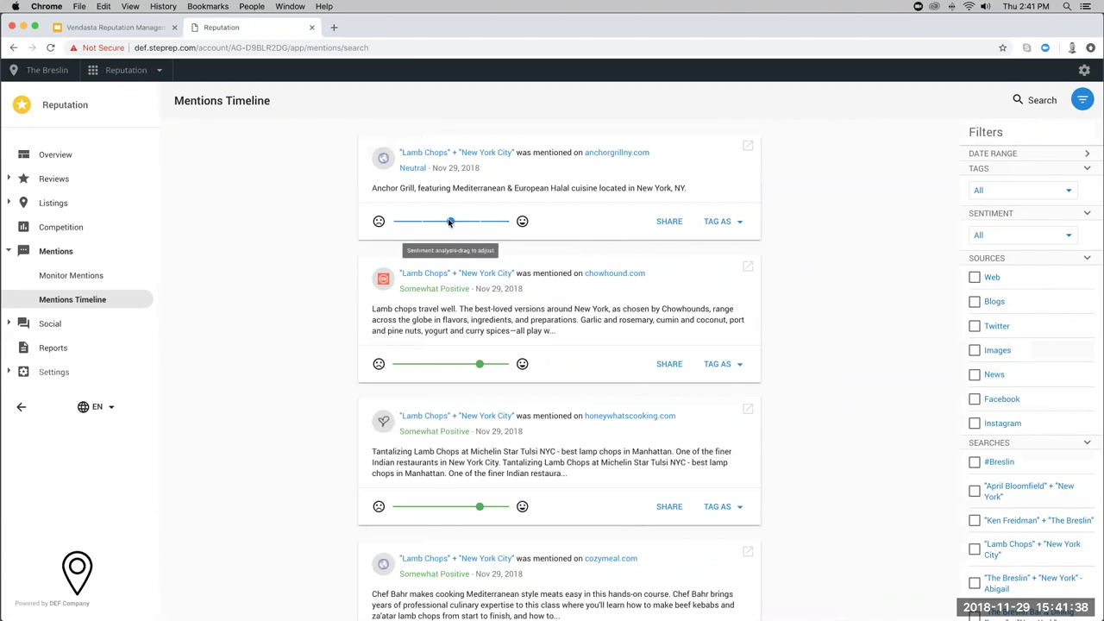
{"action": "scroll", "coordinate": [496, 276], "scroll_direction": "down", "scroll_amount": 1}
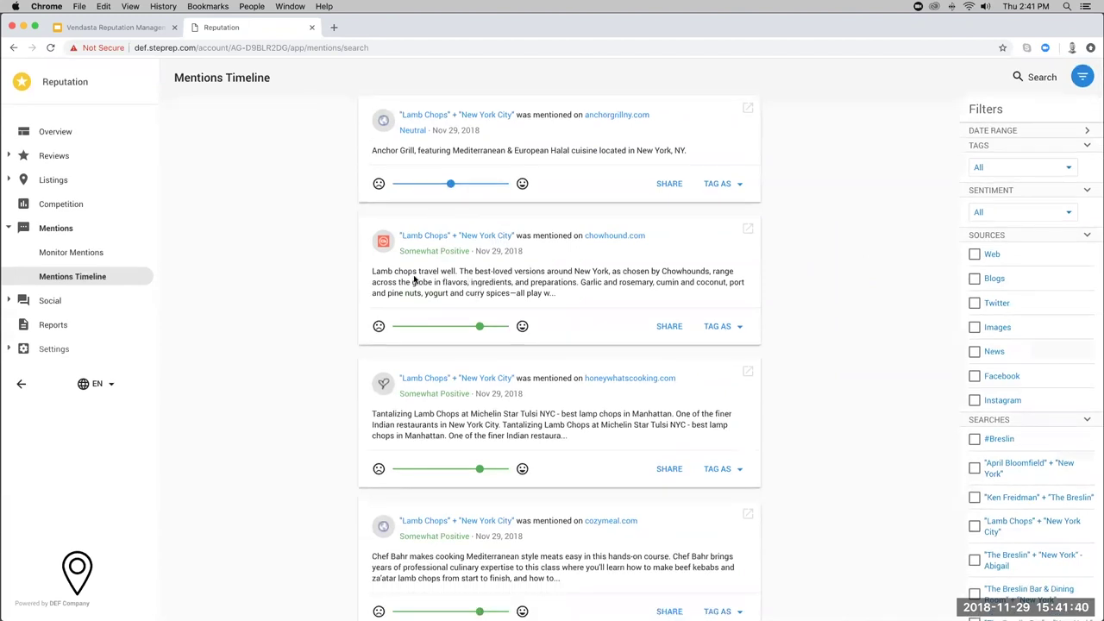
{"action": "left_click", "coordinate": [509, 327]}
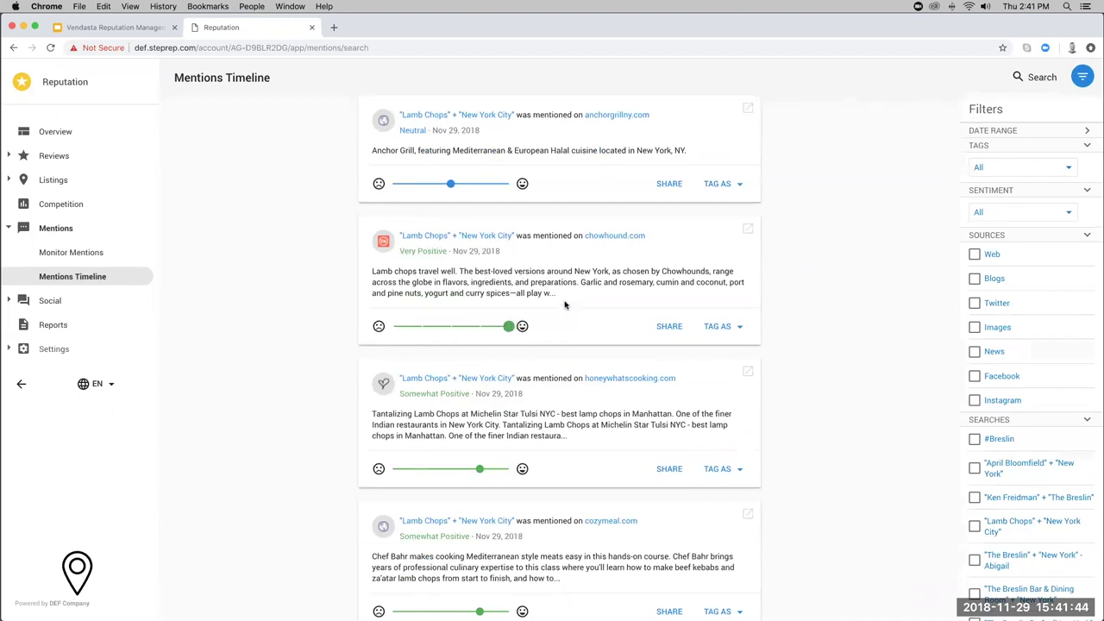
- Set the sentiment of the grantourismotravels.com mention to Very Negative
{"action": "scroll", "coordinate": [545, 354], "scroll_direction": "down", "scroll_amount": 1}
{"action": "scroll", "coordinate": [546, 353], "scroll_direction": "down", "scroll_amount": 5}
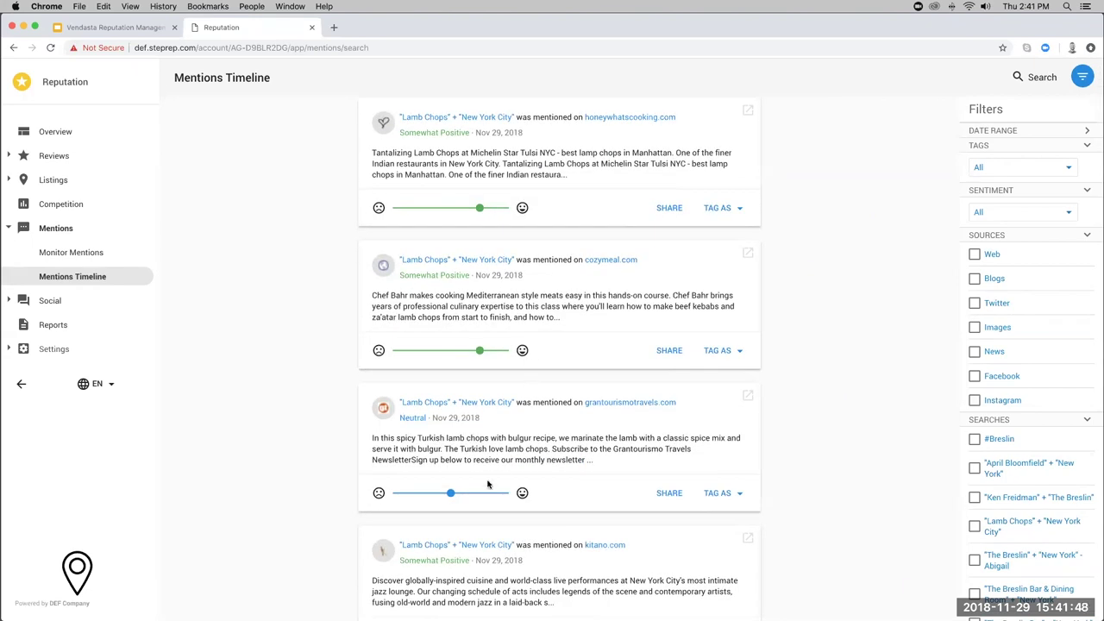
{"action": "left_click", "coordinate": [449, 495]}
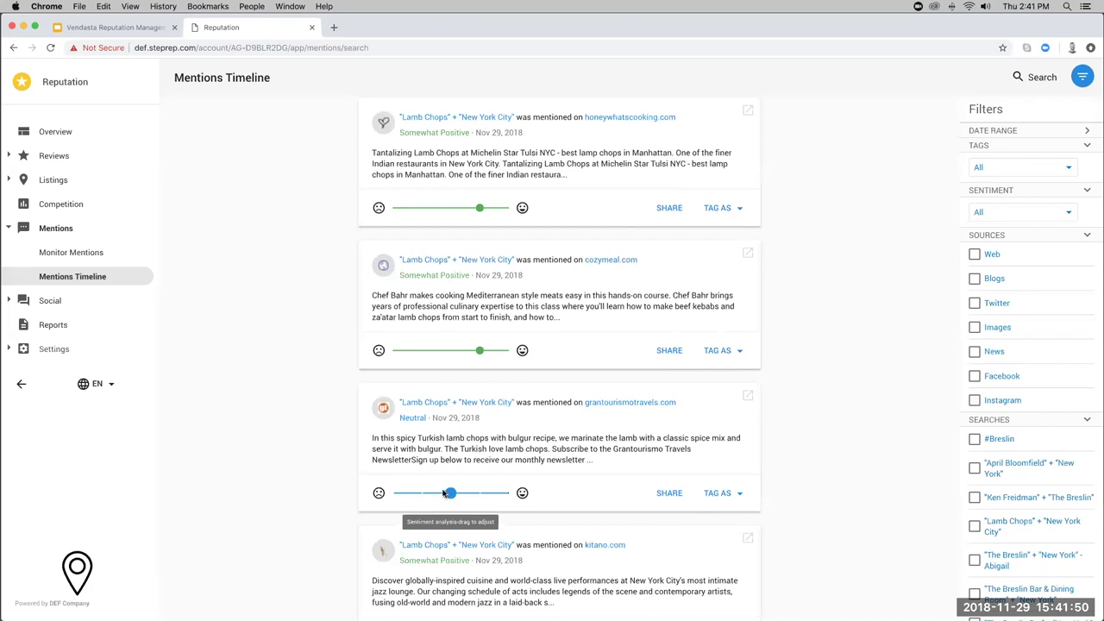
{"action": "left_click", "coordinate": [393, 493]}
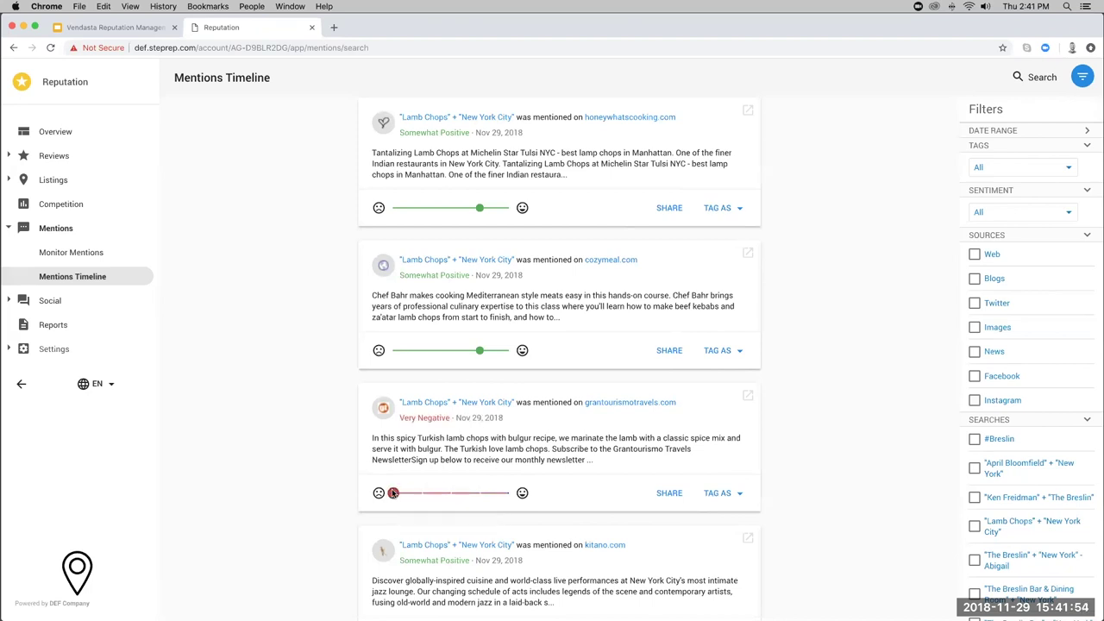
- Filter the timeline by Very Negative sentiment to review those mentions, and reset the sentiment filter to All
{"action": "scroll", "coordinate": [523, 421], "scroll_direction": "up", "scroll_amount": 3}
{"action": "scroll", "coordinate": [522, 421], "scroll_direction": "up", "scroll_amount": 3}
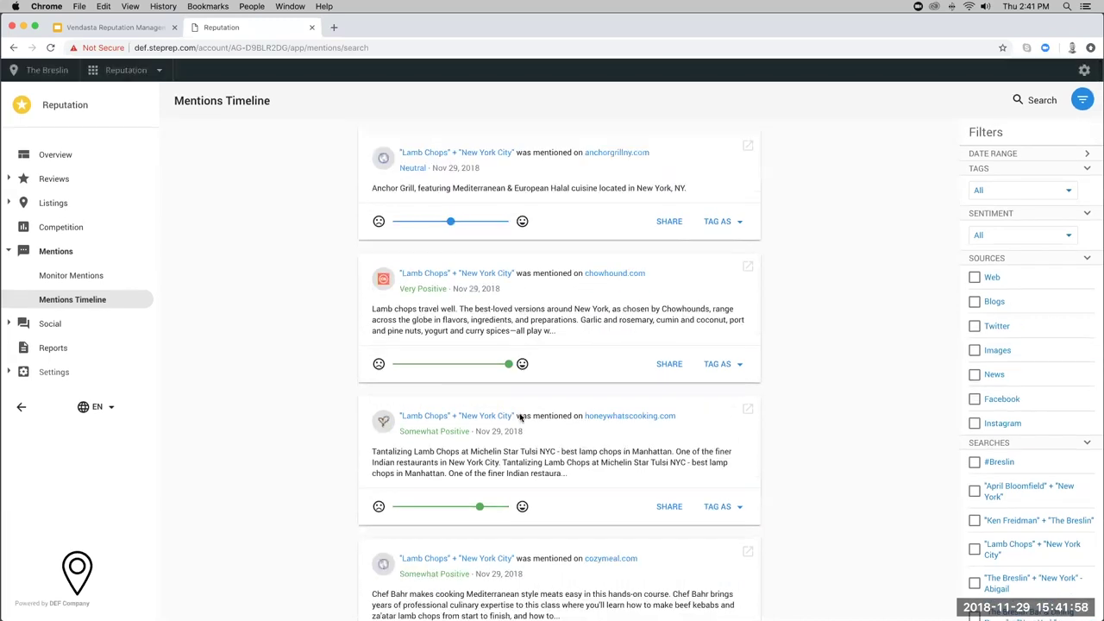
{"action": "left_click", "coordinate": [978, 242]}
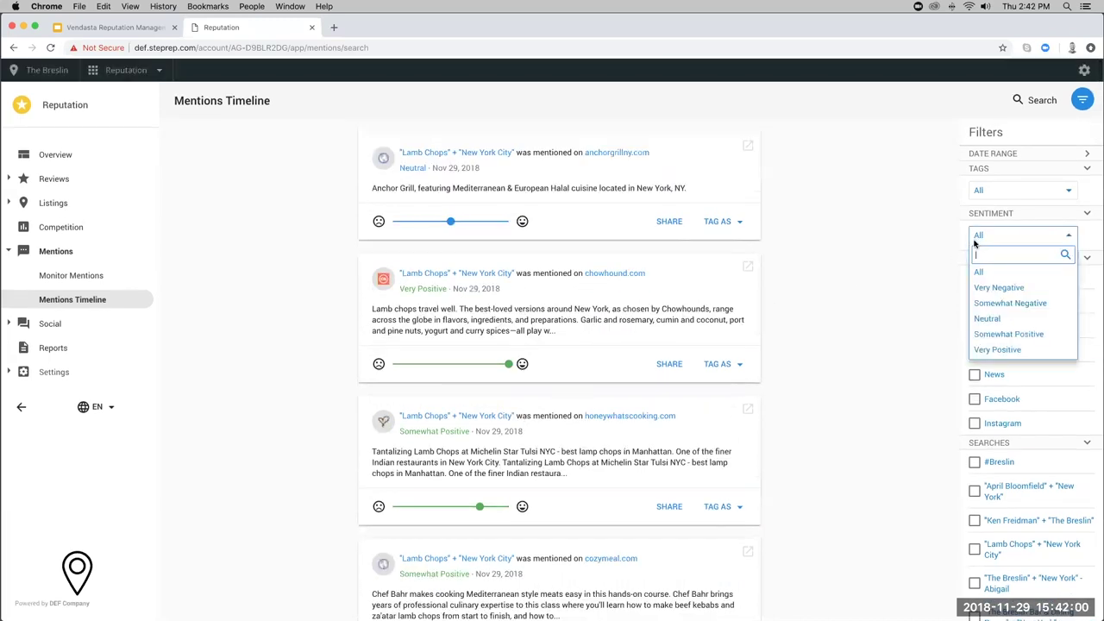
{"action": "left_click", "coordinate": [984, 289]}
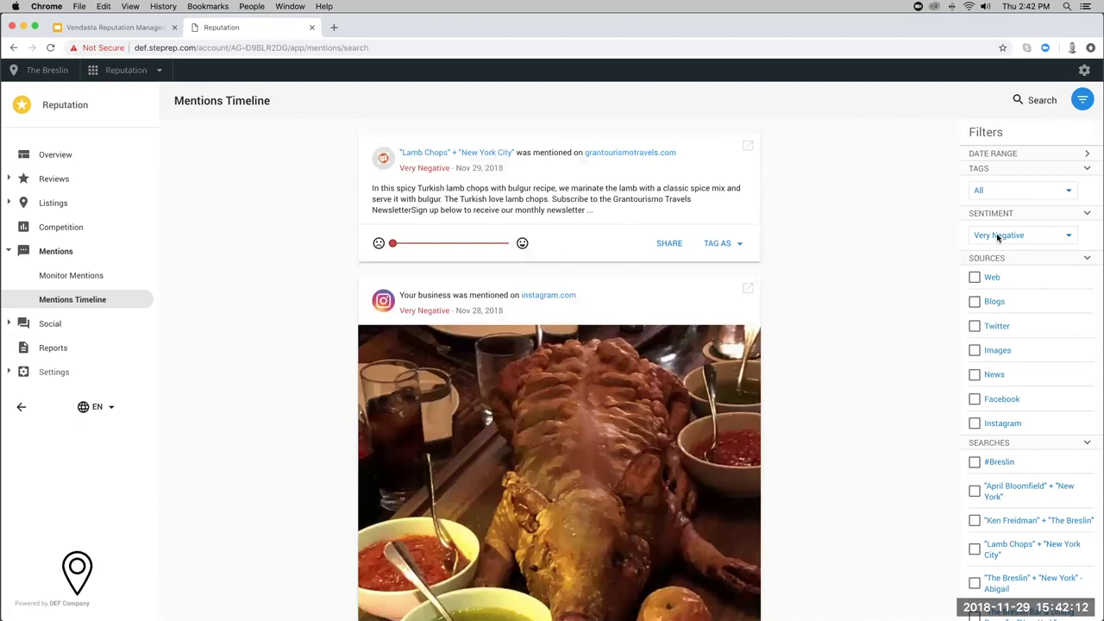
{"action": "left_click", "coordinate": [999, 238]}
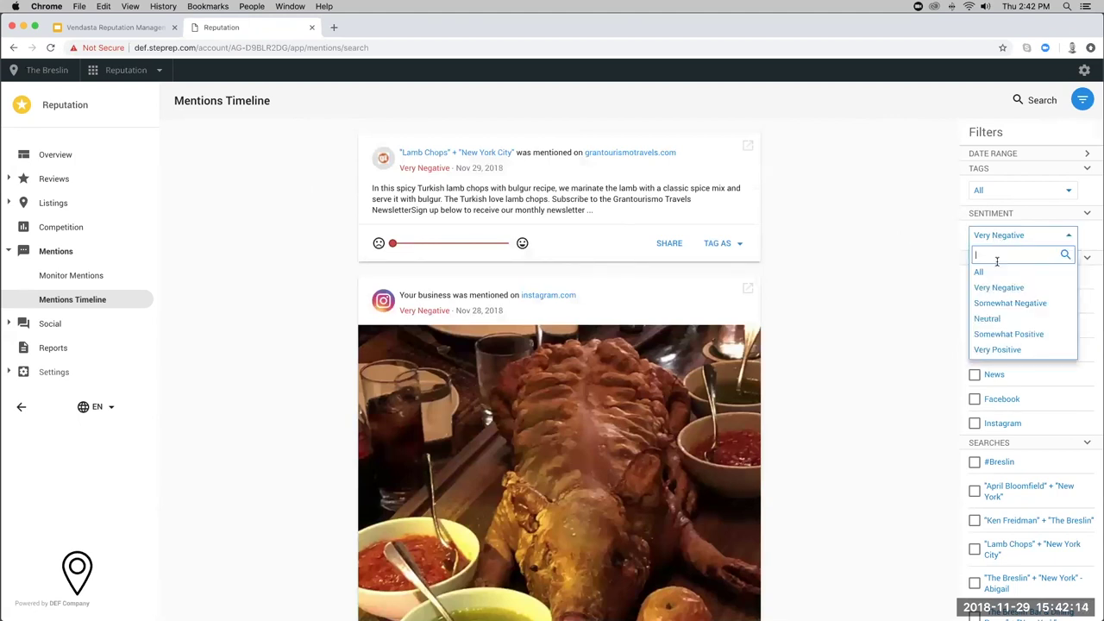
{"action": "left_click", "coordinate": [981, 272]}
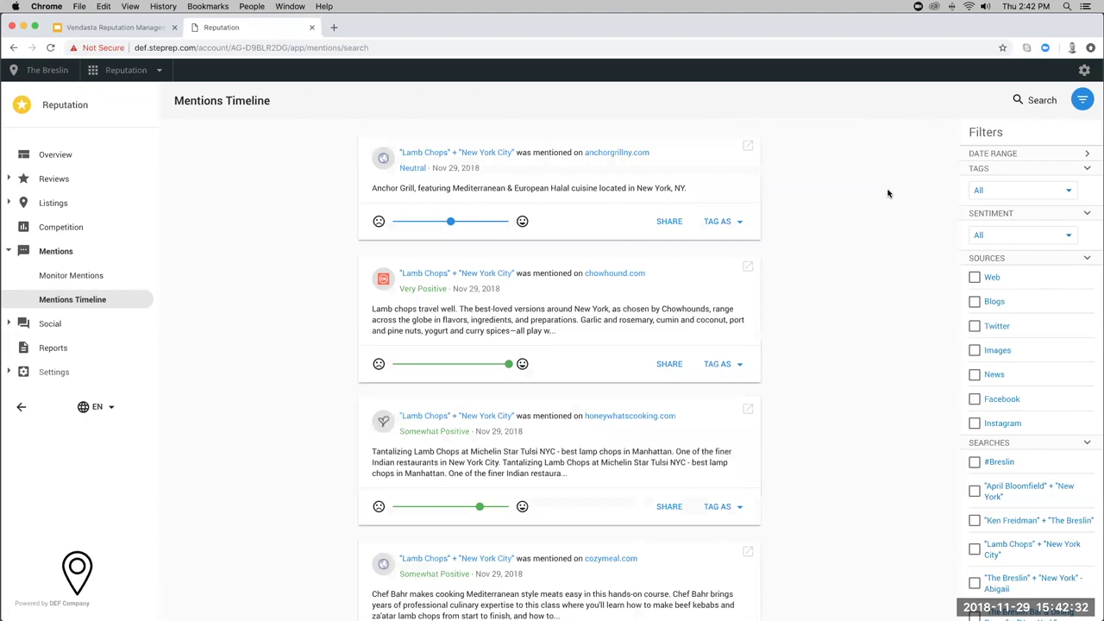
- Tag the anchorgrillny.com mention as Starred and check its remaining tag options
{"action": "left_click", "coordinate": [745, 221]}
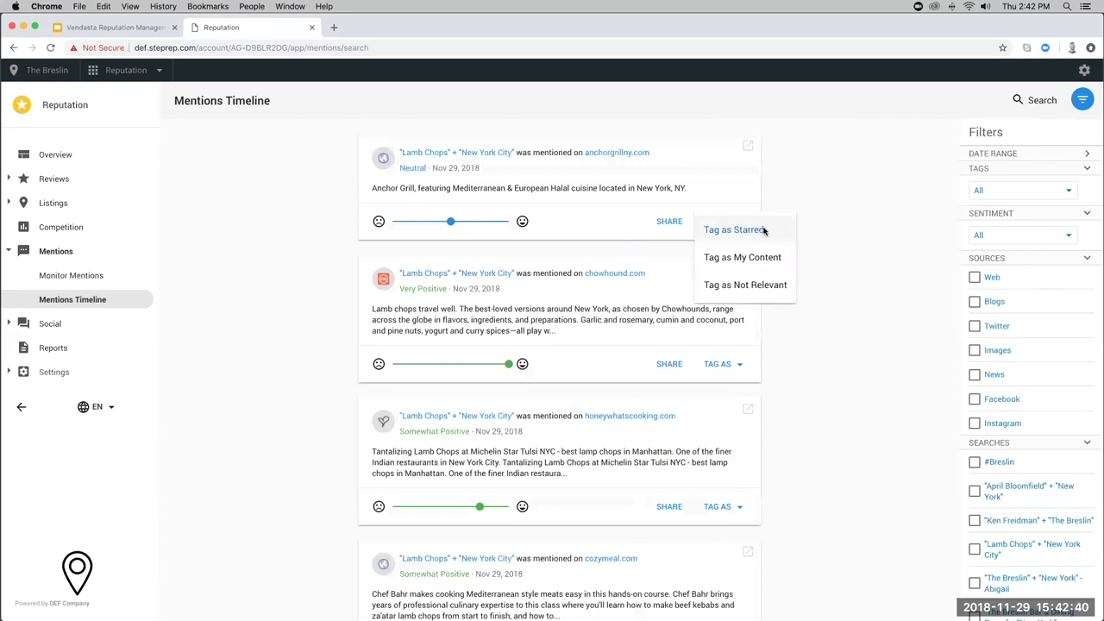
{"action": "left_click", "coordinate": [764, 230]}
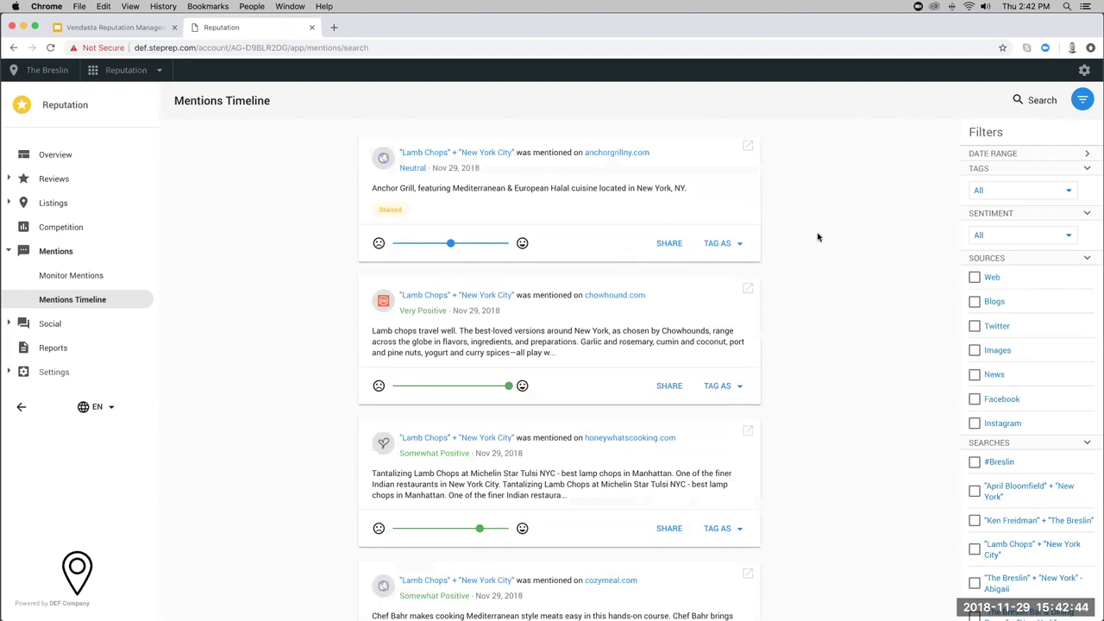
{"action": "left_click", "coordinate": [735, 247]}
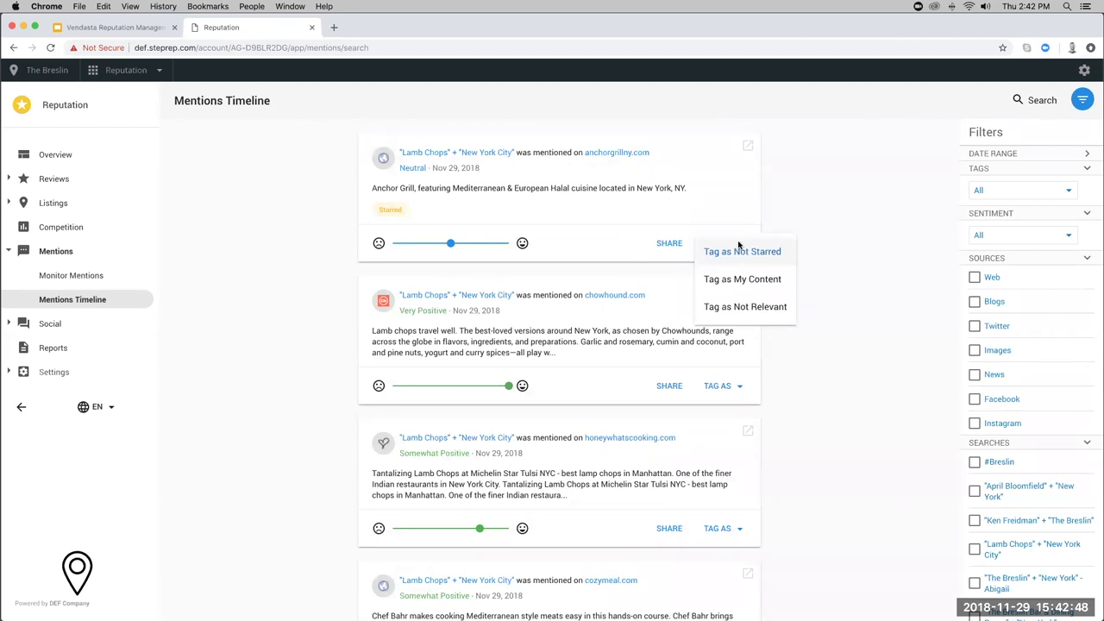
{"action": "left_click", "coordinate": [815, 222]}
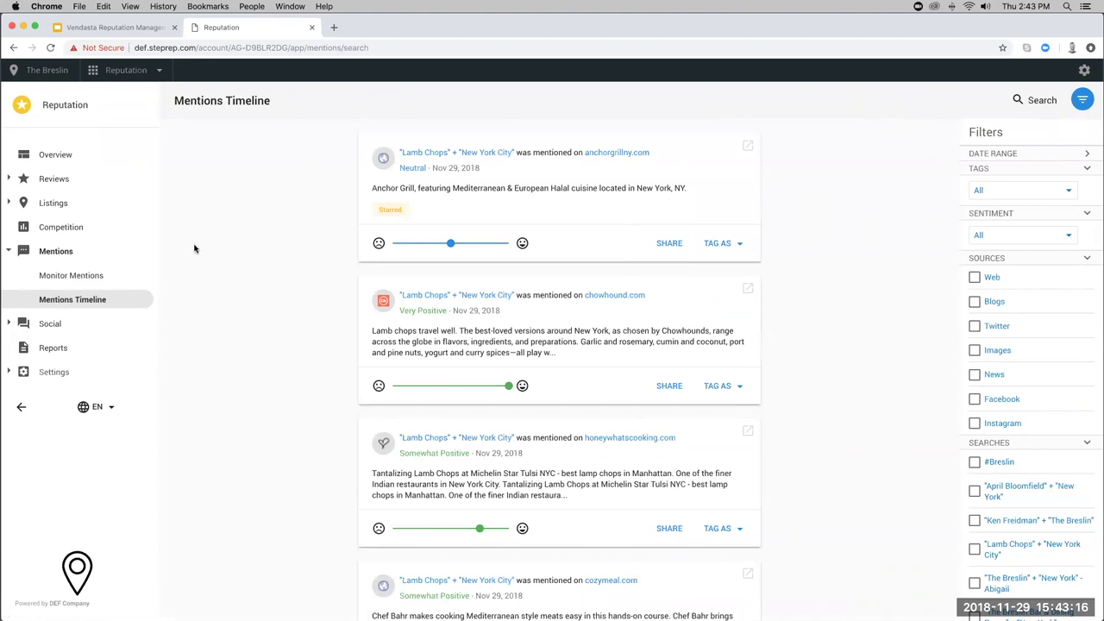
- View the Social Monitoring feed, check the linked profiles in the Connect Accounts settings, and return to Social Monitoring
{"action": "left_click", "coordinate": [50, 324]}
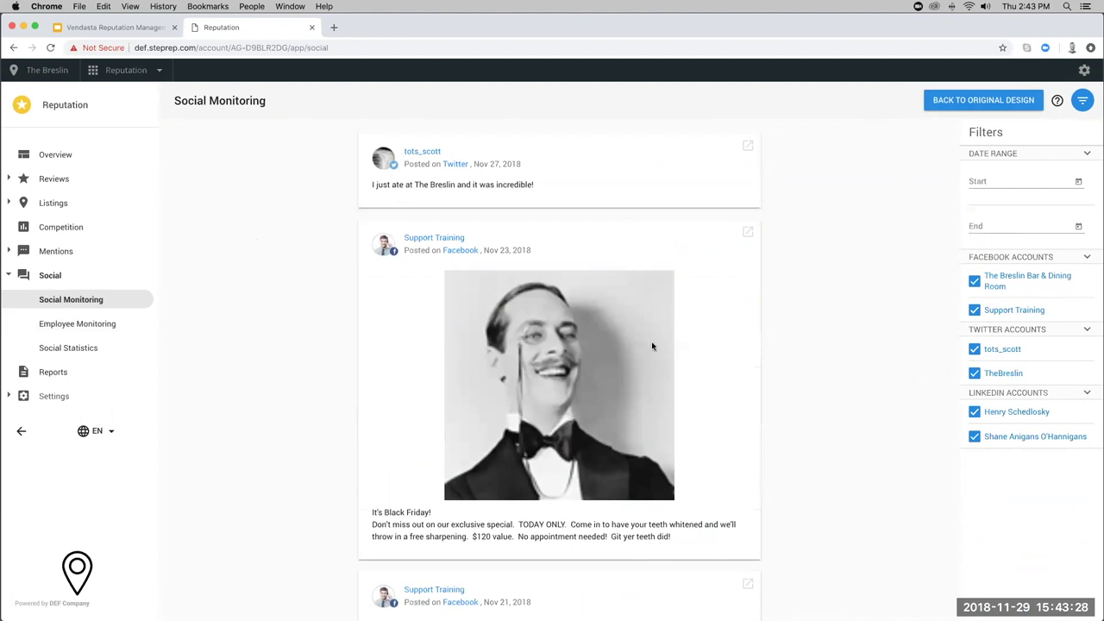
{"action": "left_click", "coordinate": [57, 396]}
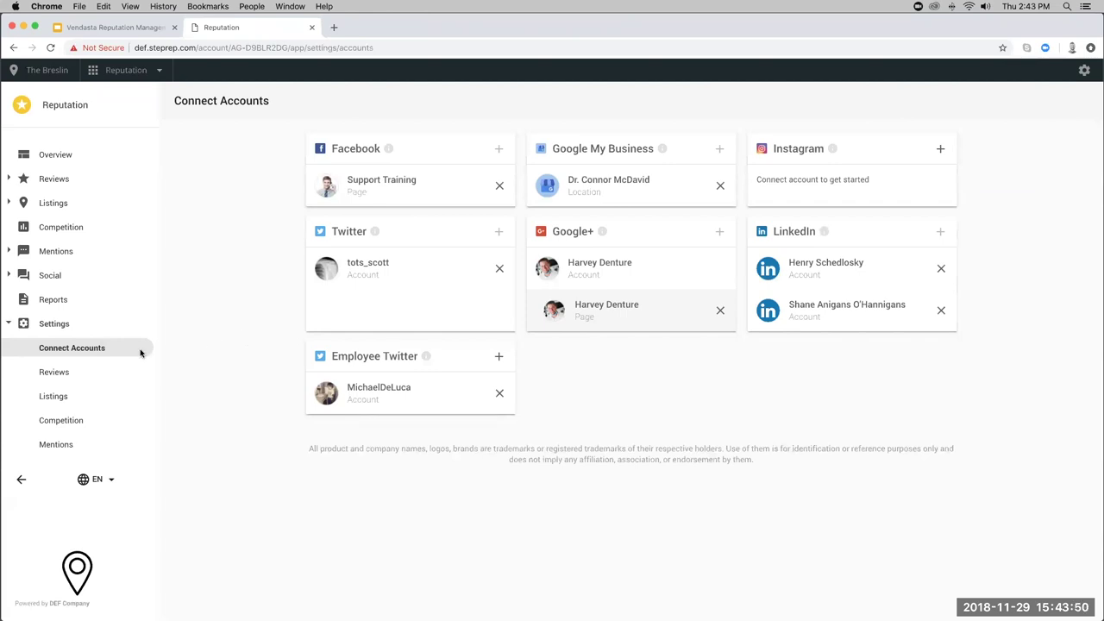
{"action": "left_click", "coordinate": [68, 278]}
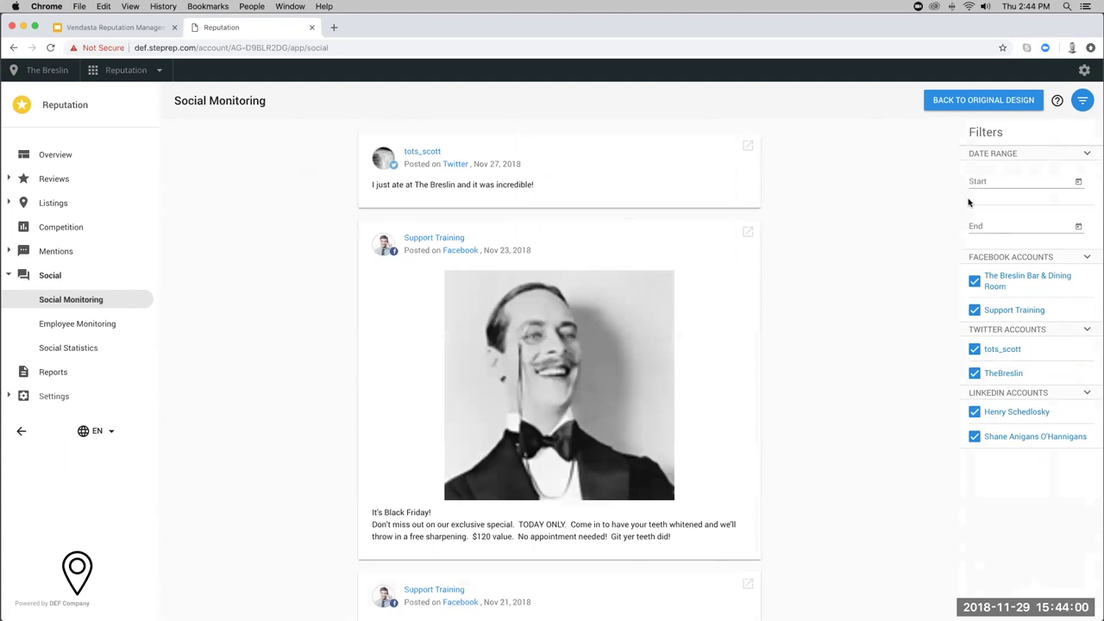
{"action": "left_click", "coordinate": [975, 283]}
{"action": "left_click", "coordinate": [974, 310]}
{"action": "left_click", "coordinate": [974, 348]}
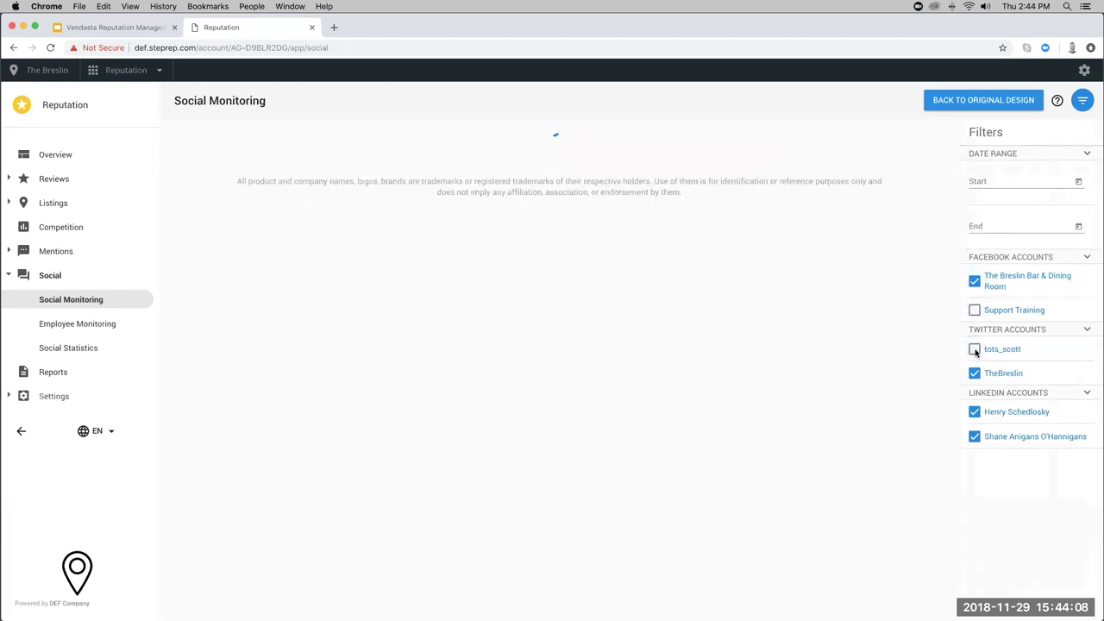
{"action": "left_click", "coordinate": [974, 311]}
{"action": "left_click", "coordinate": [974, 349]}
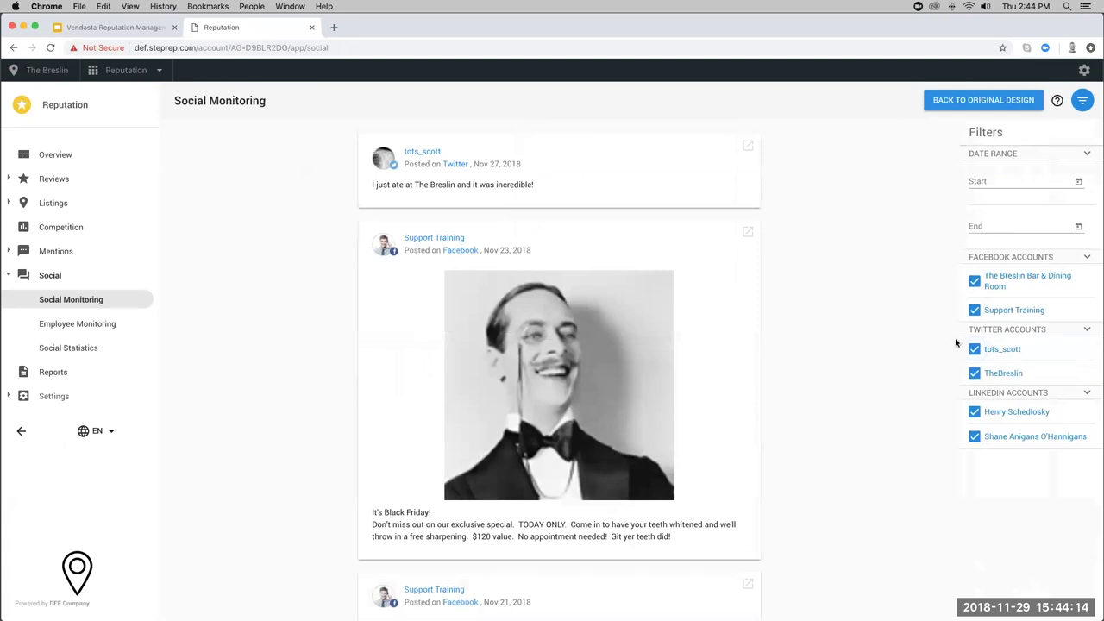
- Exclude the Support Training Facebook account and the non-Breslin Twitter account from the social feed, and hide the filters
{"action": "left_click", "coordinate": [974, 350]}
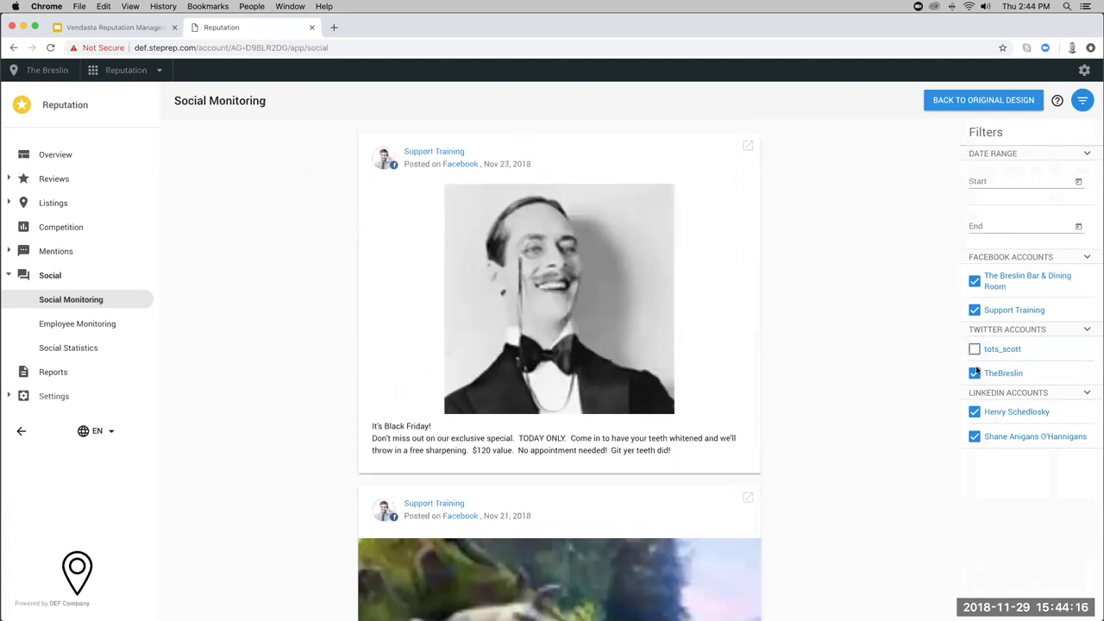
{"action": "left_click", "coordinate": [975, 310]}
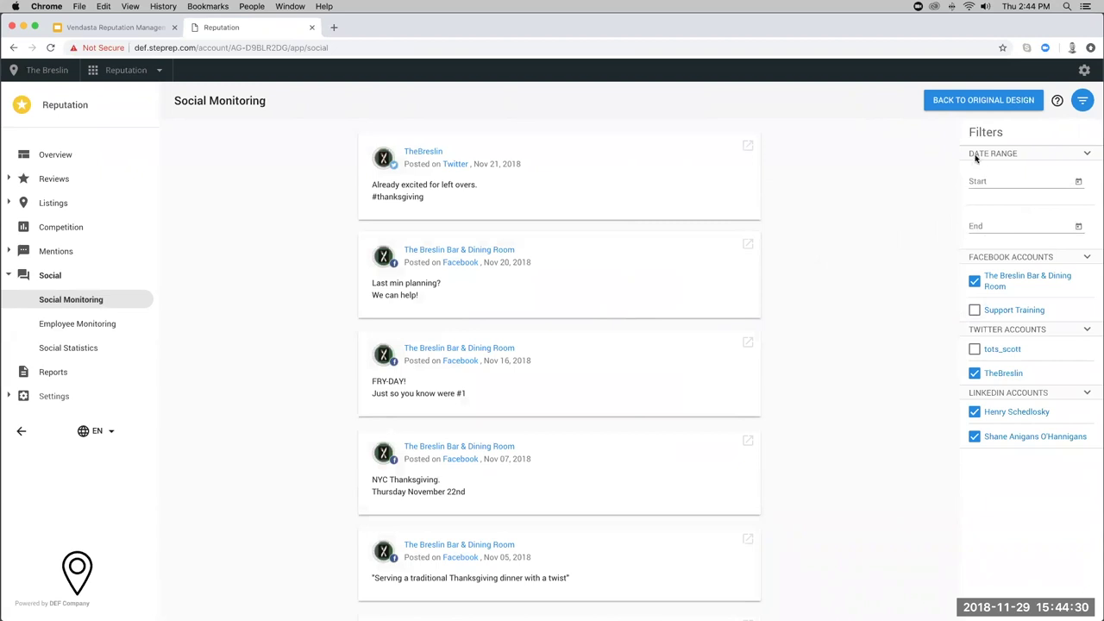
{"action": "left_click", "coordinate": [1083, 101]}
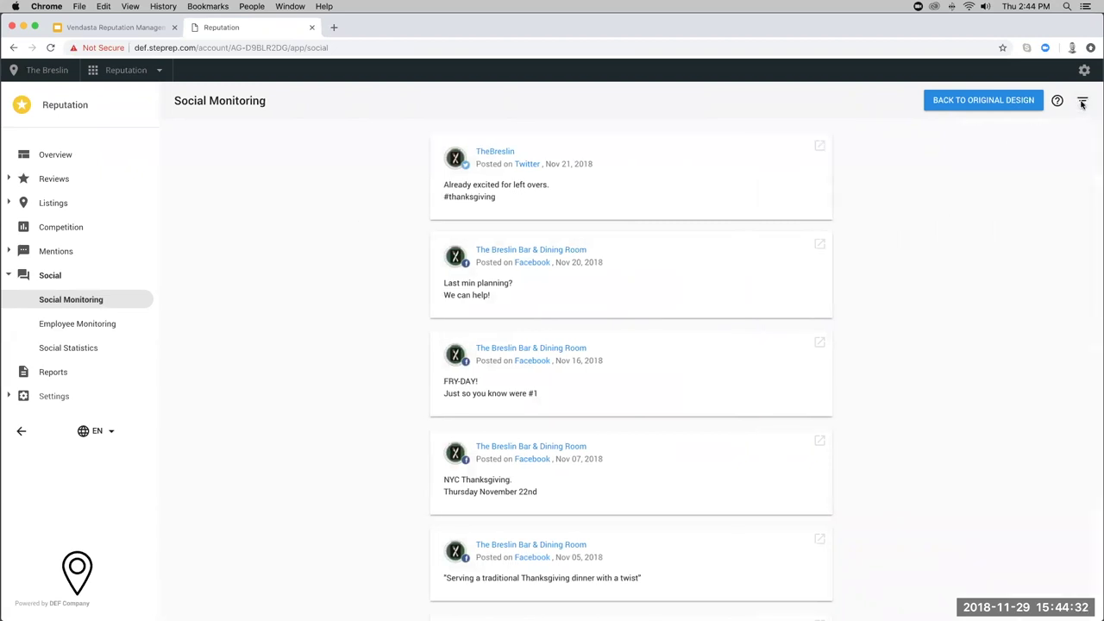
- Show the social feed filters, and check the linked profiles in the Connect Accounts settings before returning to Social Monitoring
{"action": "left_click", "coordinate": [1082, 101]}
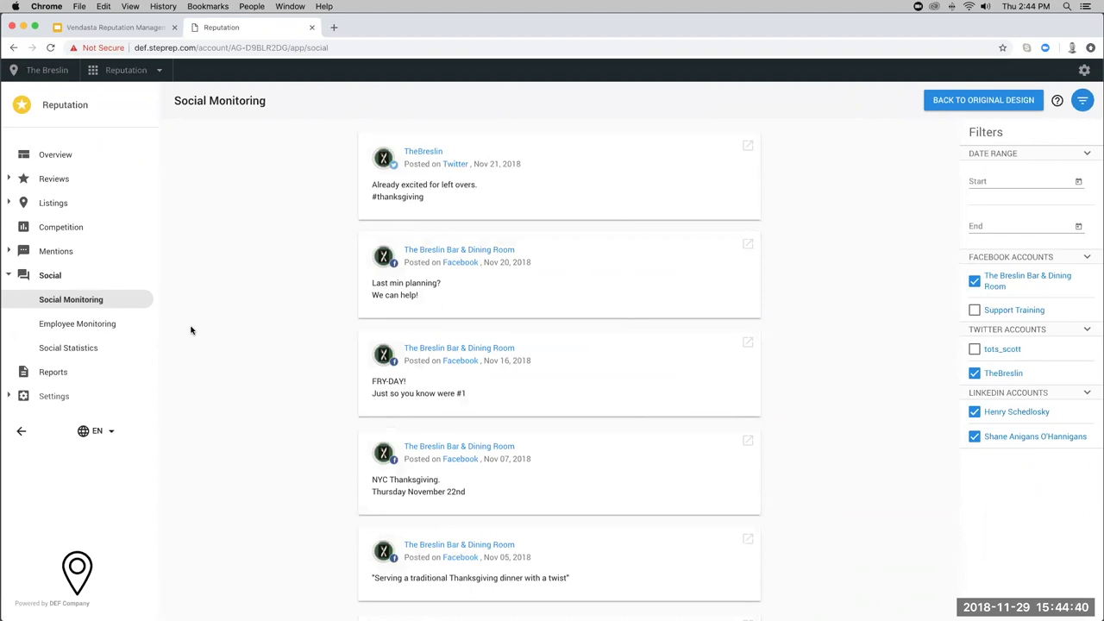
{"action": "left_click", "coordinate": [53, 396]}
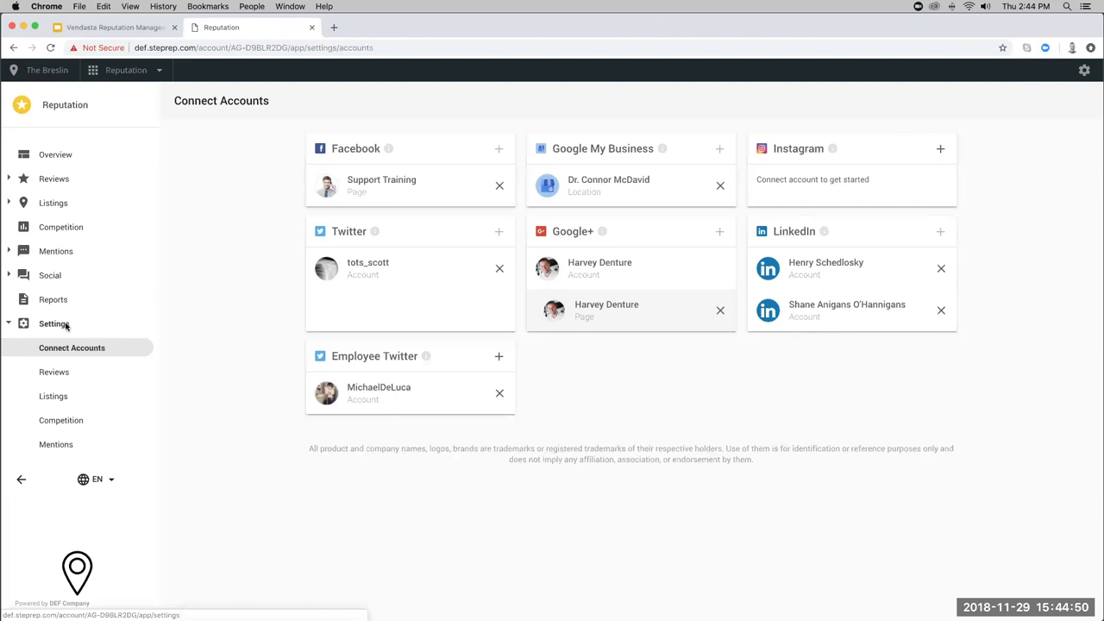
{"action": "left_click", "coordinate": [55, 276]}
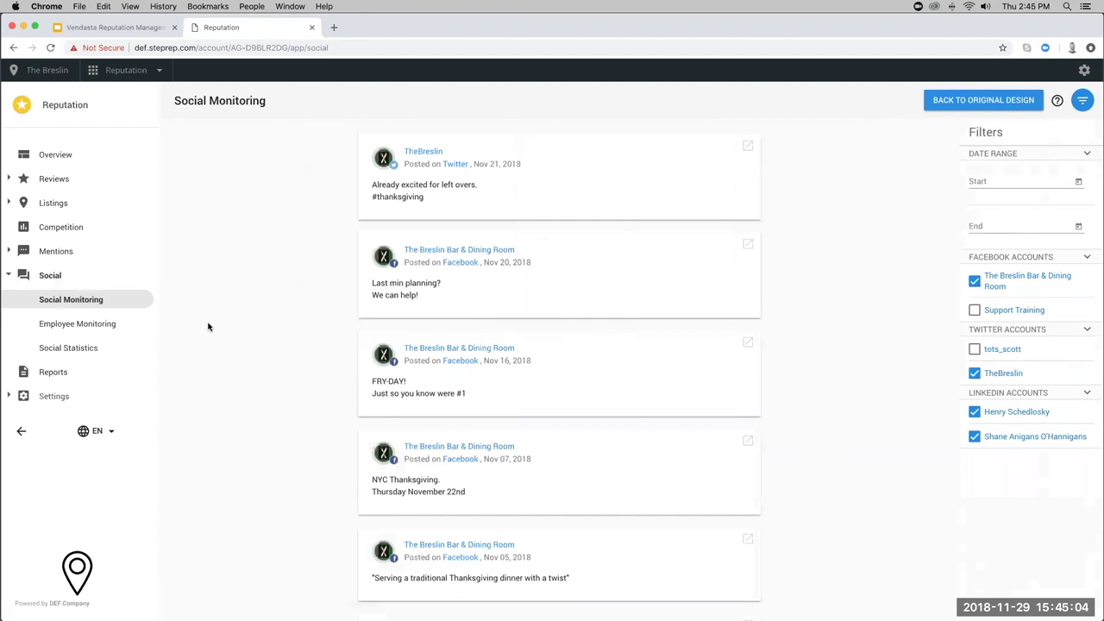
- View the Employee Monitoring feed and check the linked Employee Twitter account in the Connect Accounts settings, ending on Employee Monitoring
{"action": "left_click", "coordinate": [111, 327]}
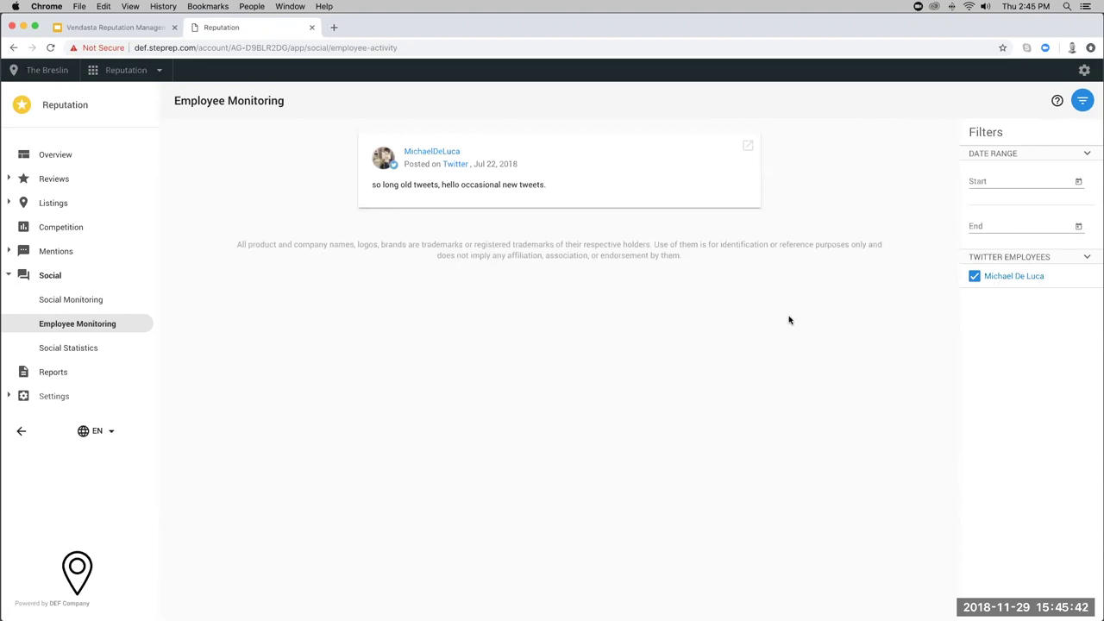
{"action": "left_click", "coordinate": [59, 398]}
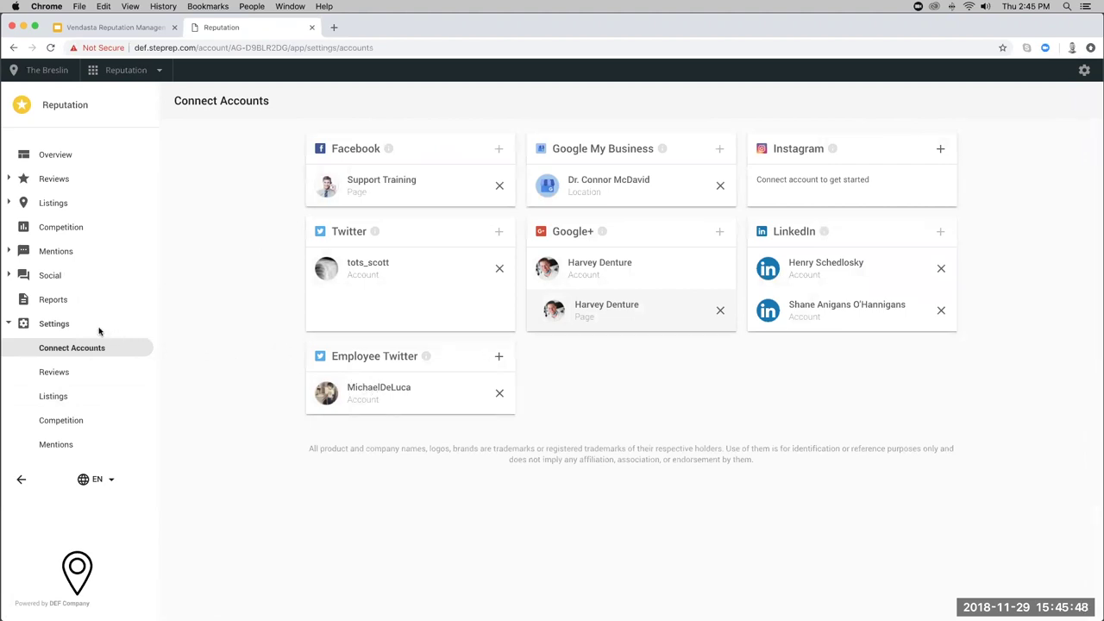
{"action": "left_click", "coordinate": [50, 276]}
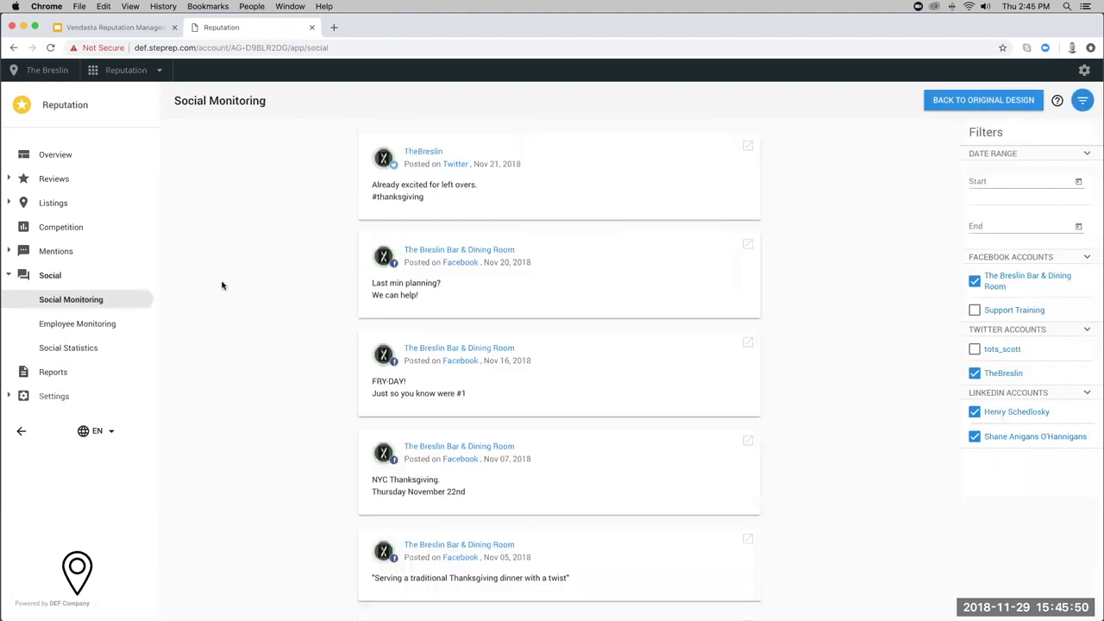
{"action": "left_click", "coordinate": [106, 325]}
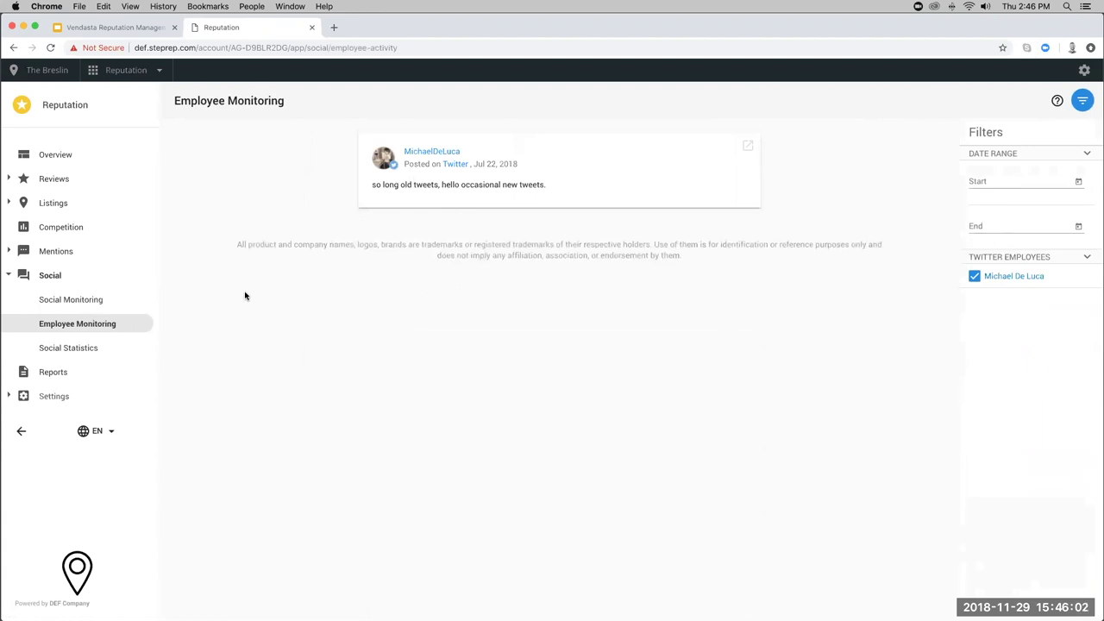
- Review the Facebook likes and Twitter followers charts of all connected accounts in Social Statistics
{"action": "left_click", "coordinate": [121, 347]}
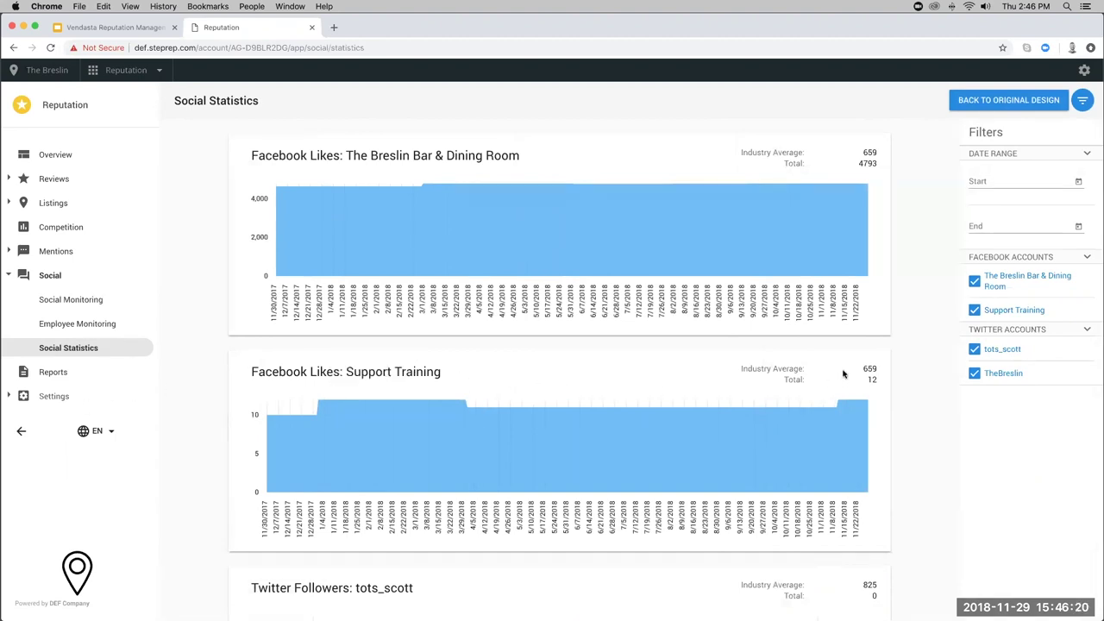
{"action": "scroll", "coordinate": [881, 397], "scroll_direction": "down", "scroll_amount": 3}
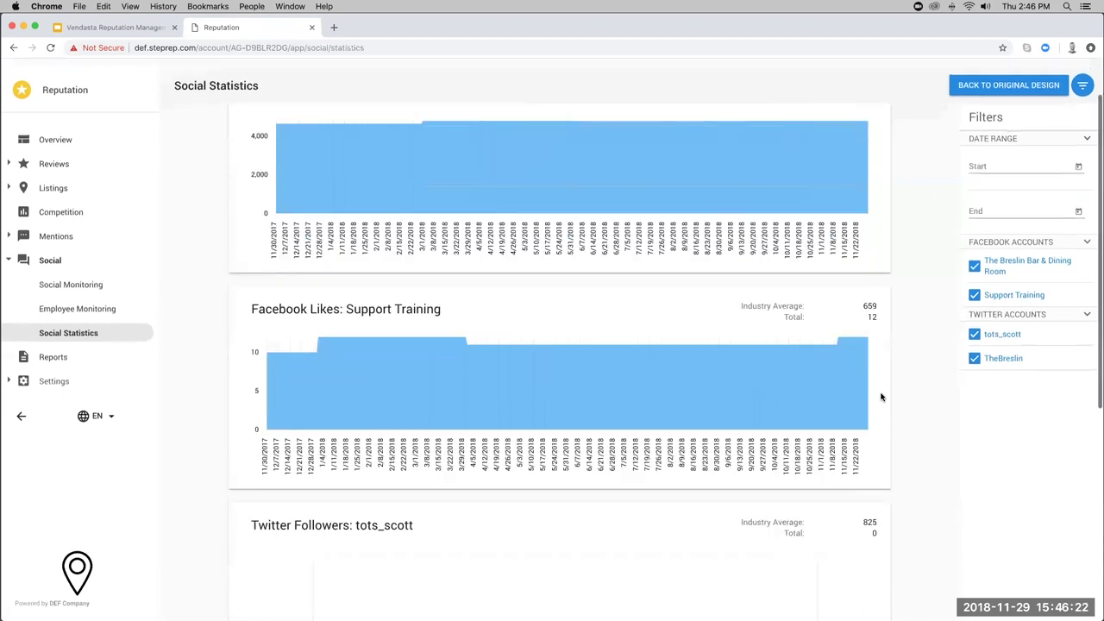
{"action": "scroll", "coordinate": [881, 397], "scroll_direction": "down", "scroll_amount": 5}
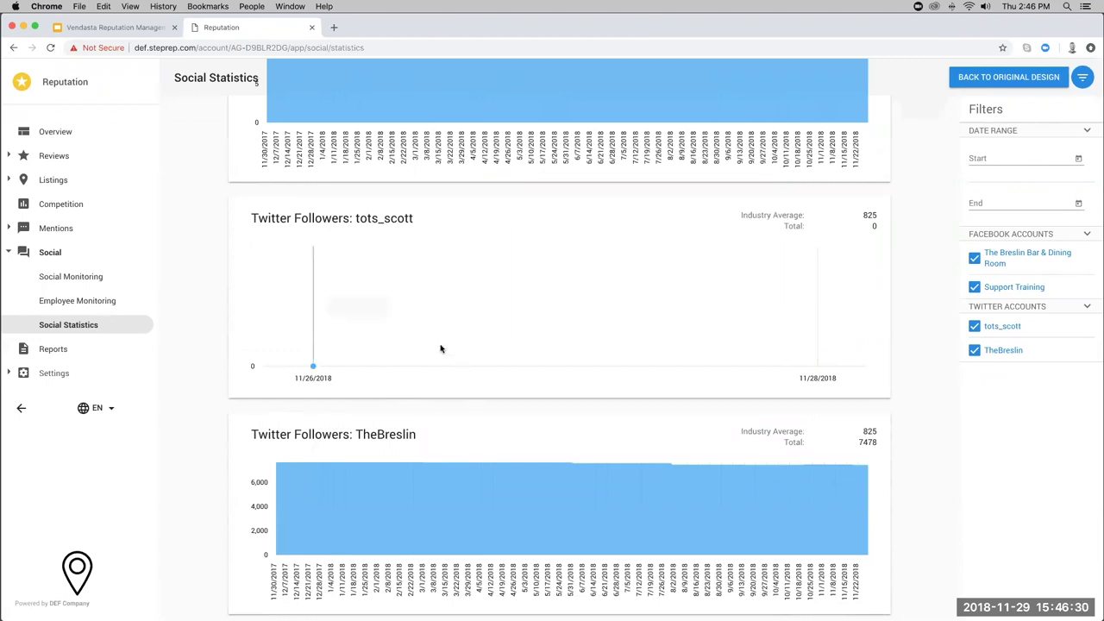
{"action": "scroll", "coordinate": [650, 470], "scroll_direction": "up", "scroll_amount": 5}
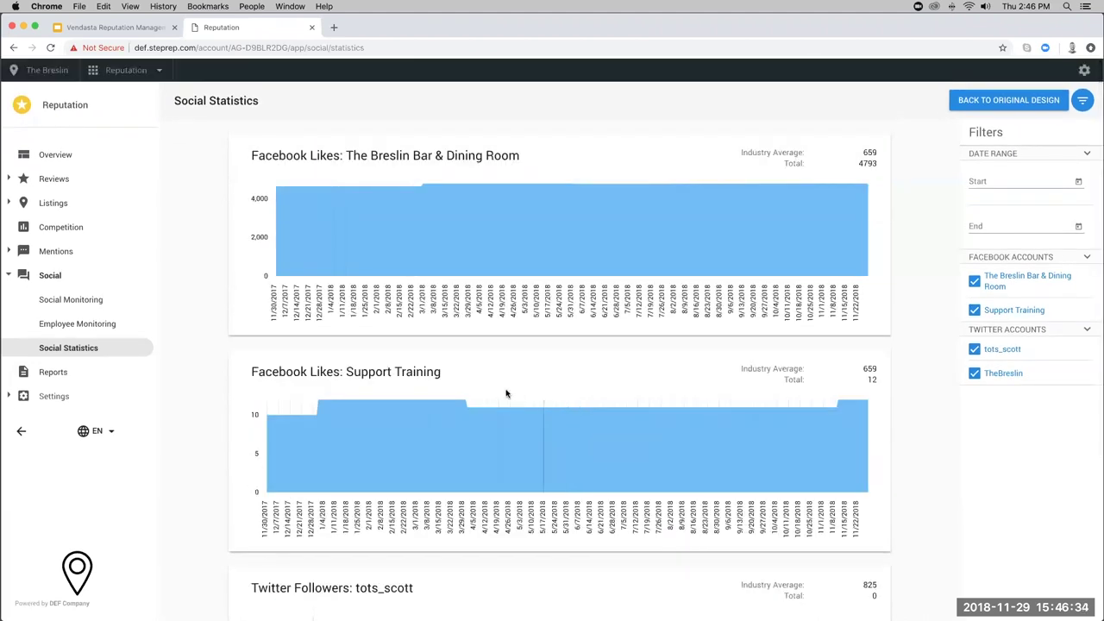
- Return to the Overview, and collapse the navigation sidebar to preview its compact form before restoring it to full width
{"action": "left_click", "coordinate": [66, 155]}
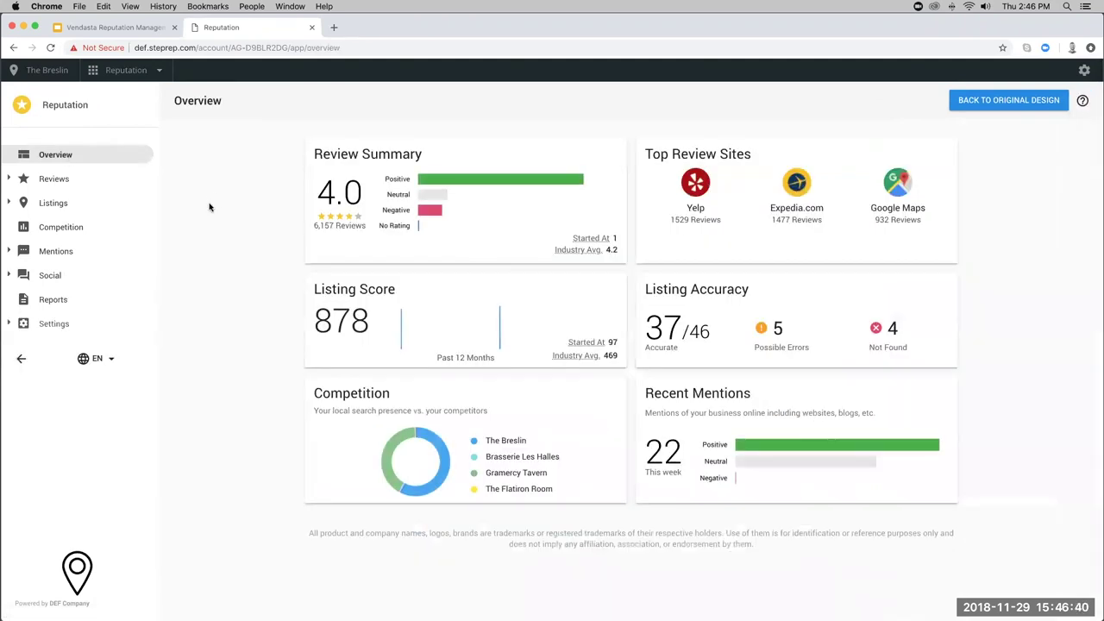
{"action": "left_click", "coordinate": [22, 360]}
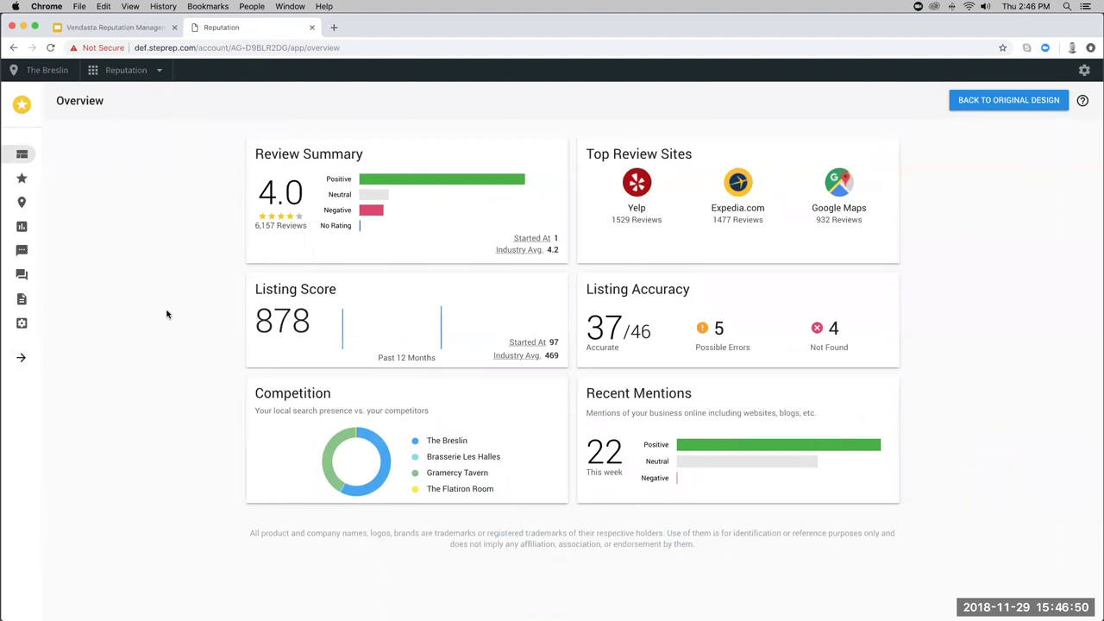
{"action": "left_click", "coordinate": [22, 357]}
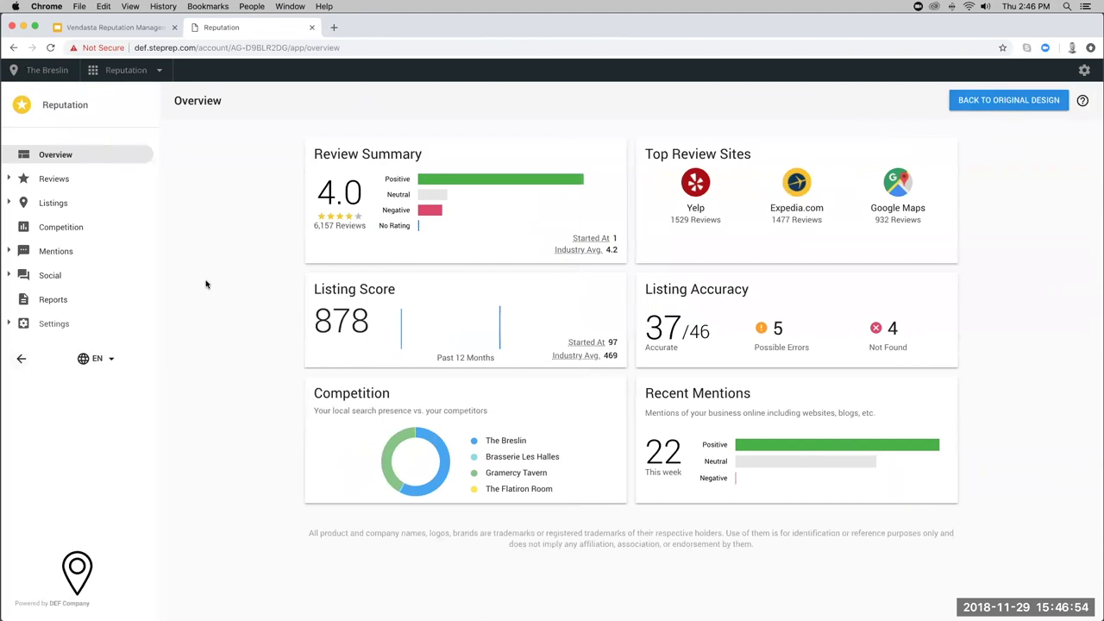
{"action": "left_click", "coordinate": [23, 359]}
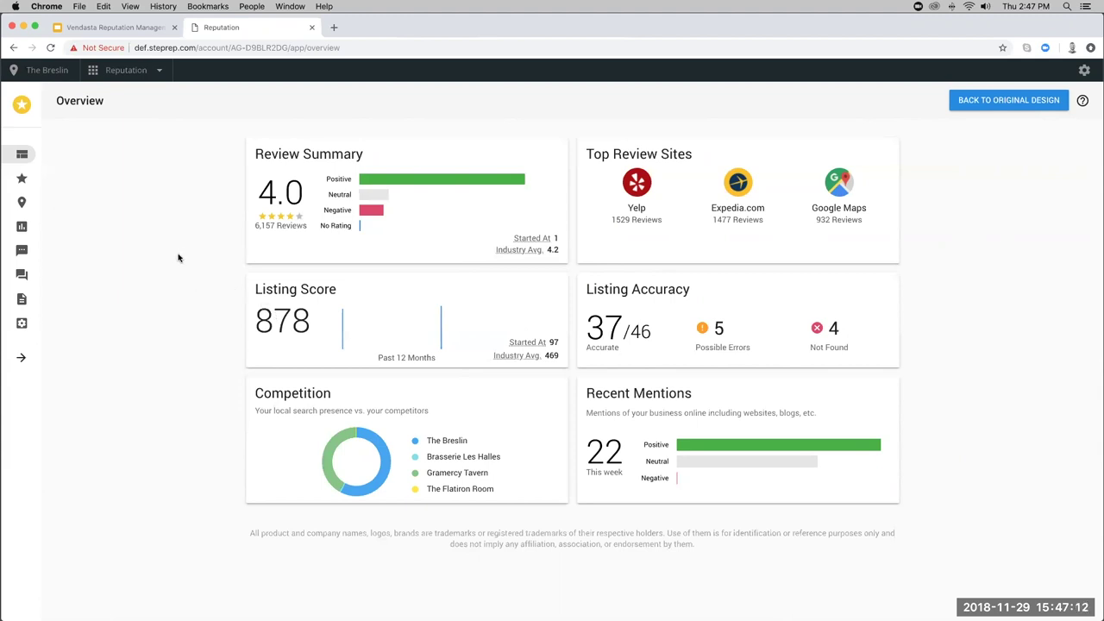
{"action": "mouse_move", "coordinate": [20, 307]}
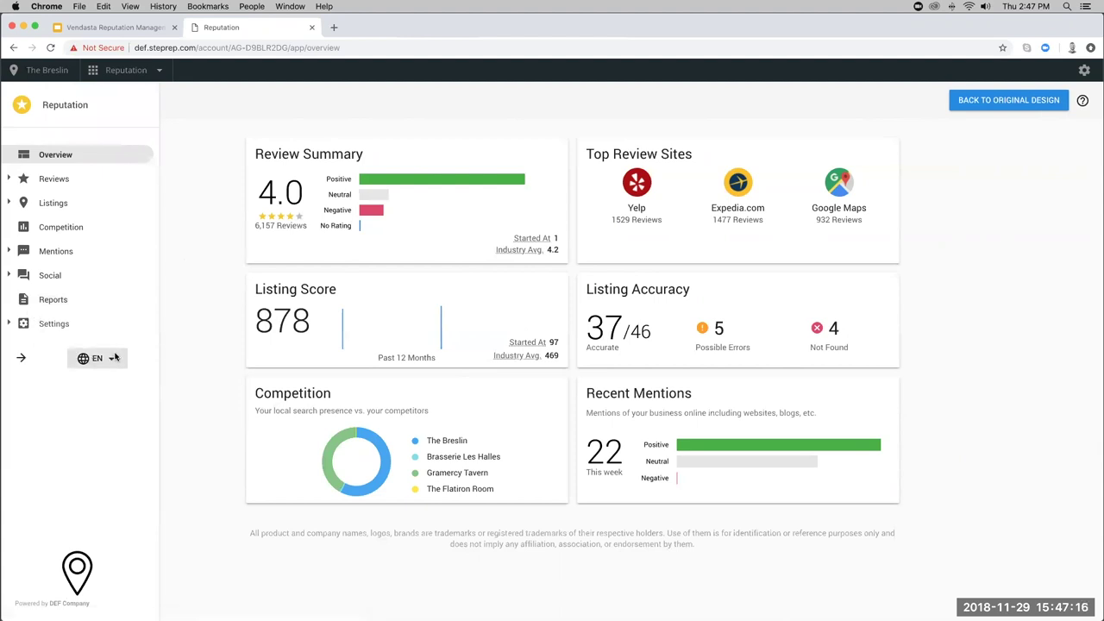
{"action": "mouse_move", "coordinate": [15, 250]}
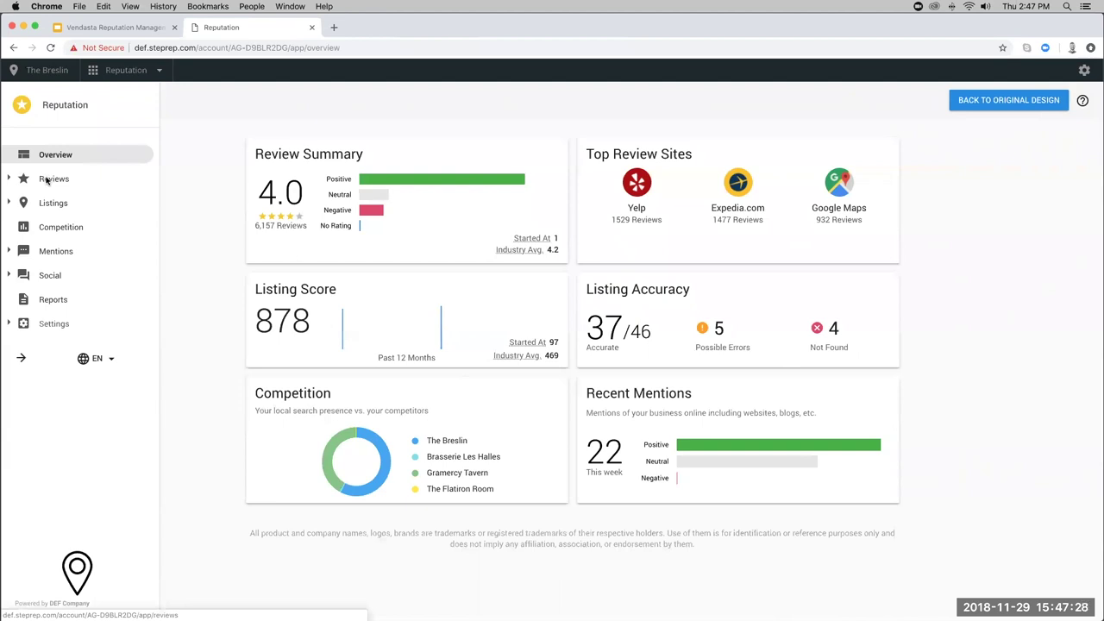
{"action": "left_click", "coordinate": [20, 359]}
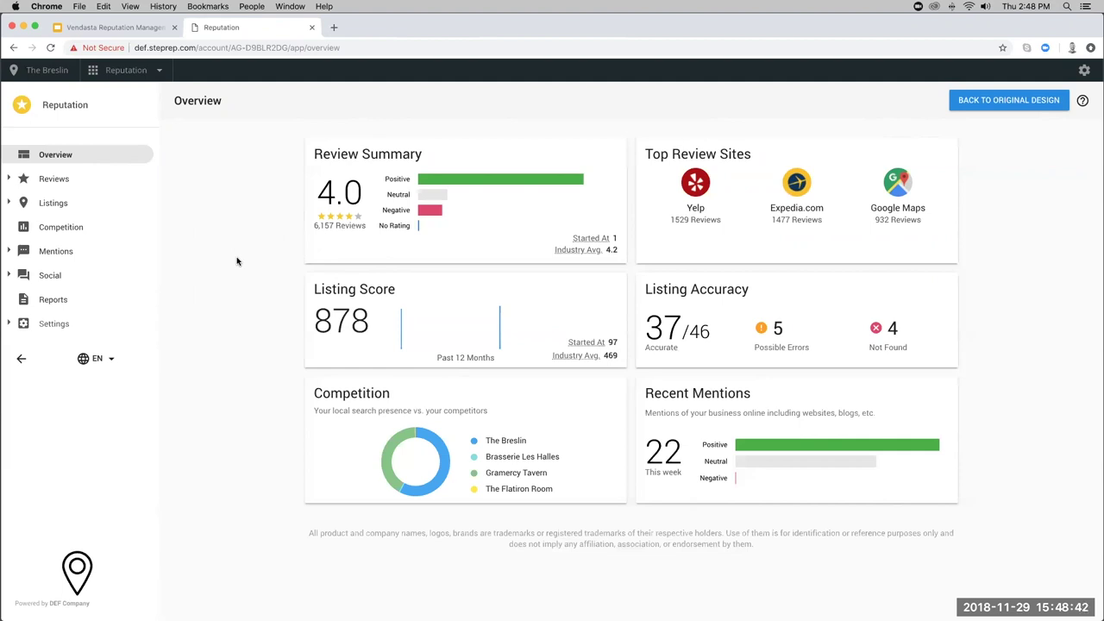
- Open Manage Reviews and check which other products the product switcher offers, without leaving Reputation
{"action": "left_click", "coordinate": [43, 181]}
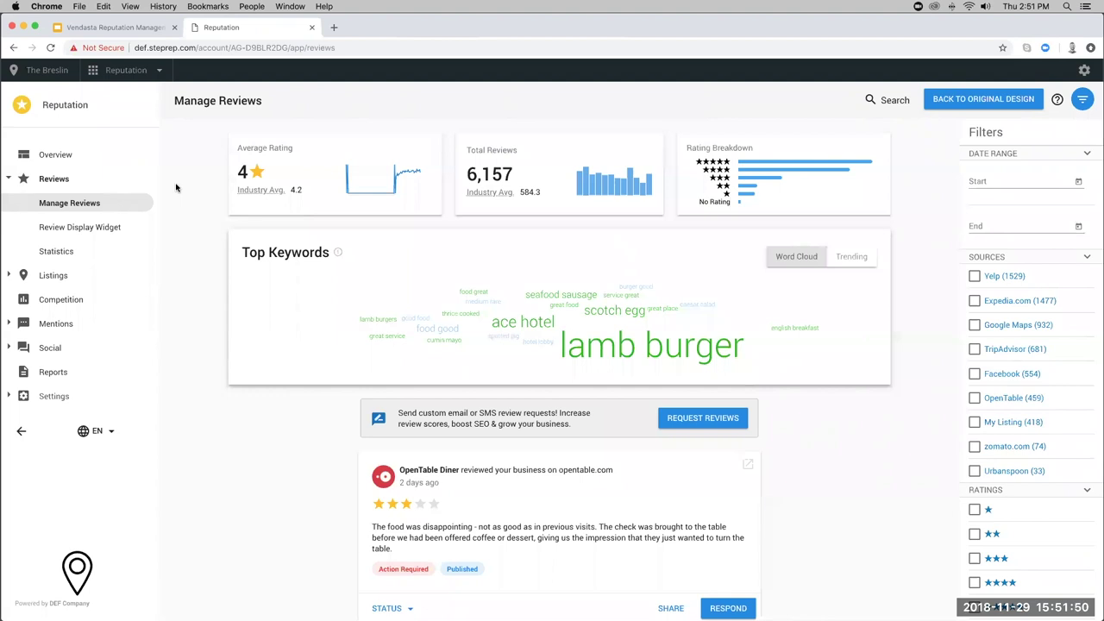
{"action": "left_click", "coordinate": [159, 72]}
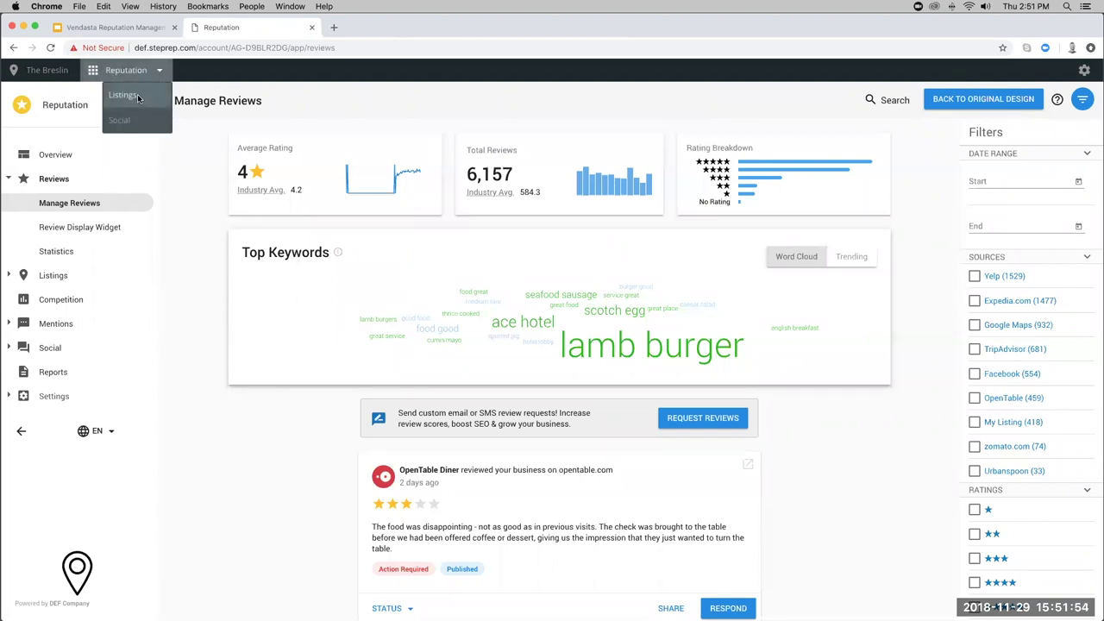
{"action": "left_click", "coordinate": [167, 139]}
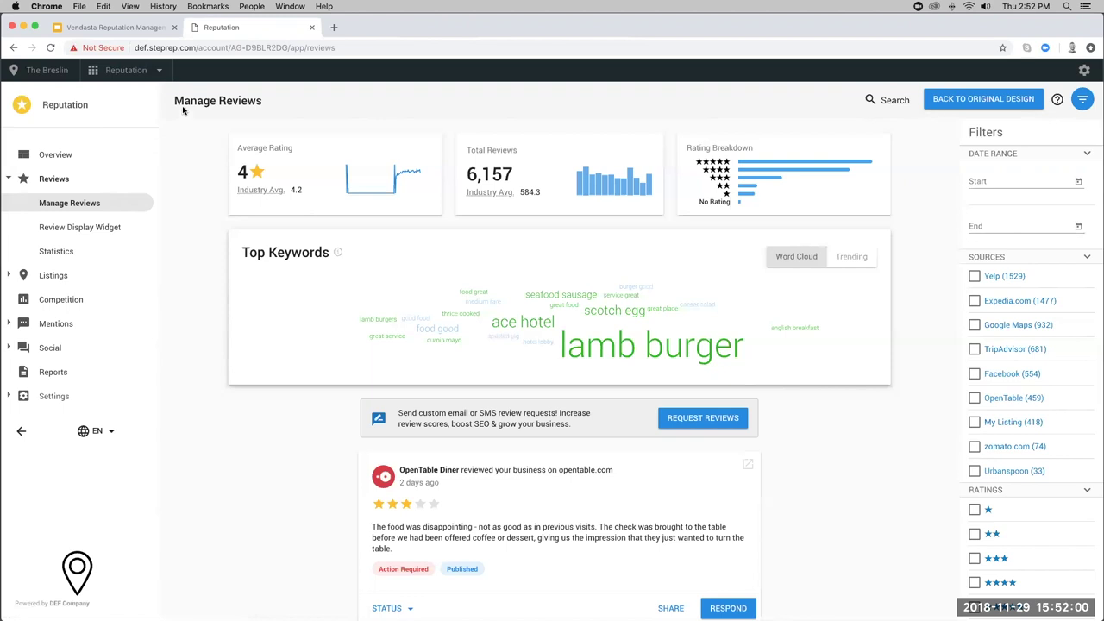
{"action": "left_click", "coordinate": [143, 69]}
{"action": "left_click", "coordinate": [169, 147]}
- Switch to the Google Slides walkthrough deck and present it full screen from slide 13 with the presenters' contact details
{"action": "left_click", "coordinate": [128, 30]}
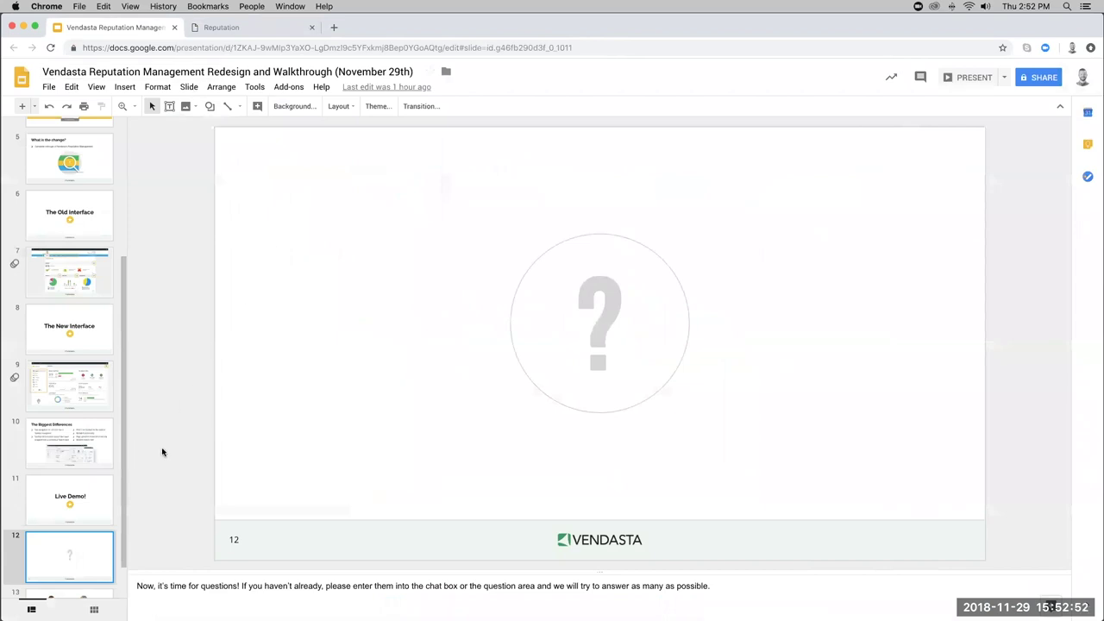
{"action": "scroll", "coordinate": [70, 487], "scroll_direction": "down", "scroll_amount": 2}
{"action": "left_click", "coordinate": [80, 565]}
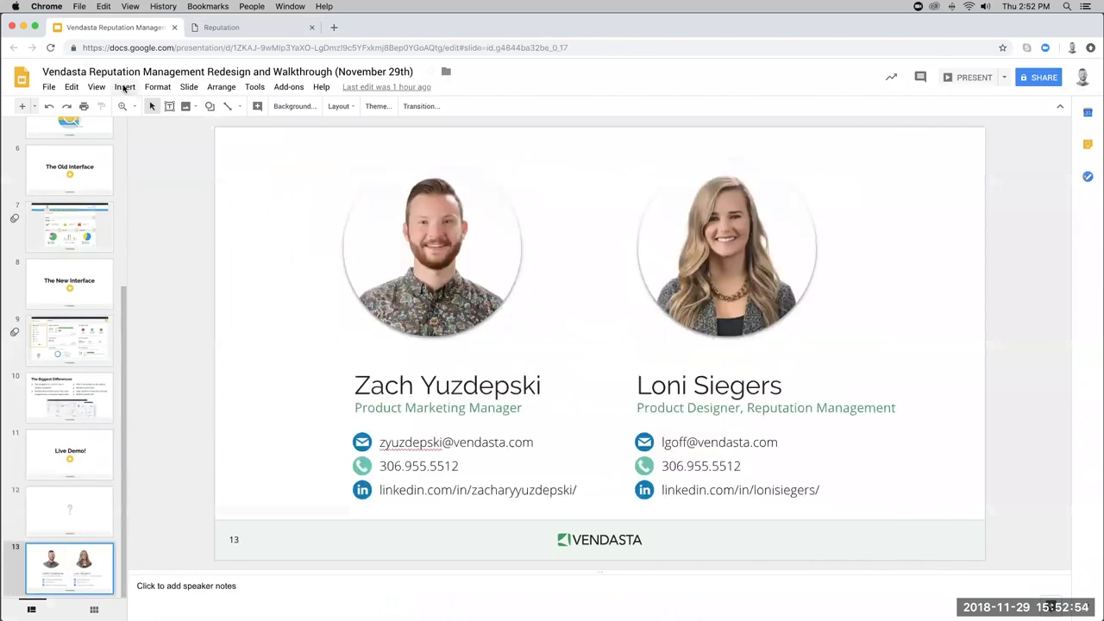
{"action": "left_click", "coordinate": [125, 87]}
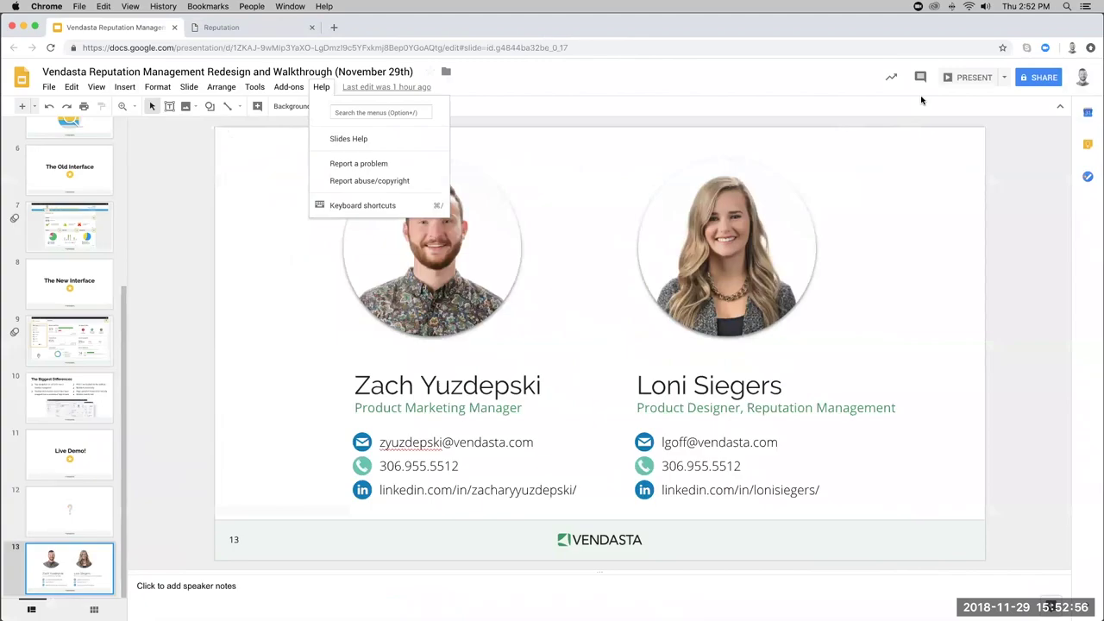
{"action": "left_click", "coordinate": [950, 80]}
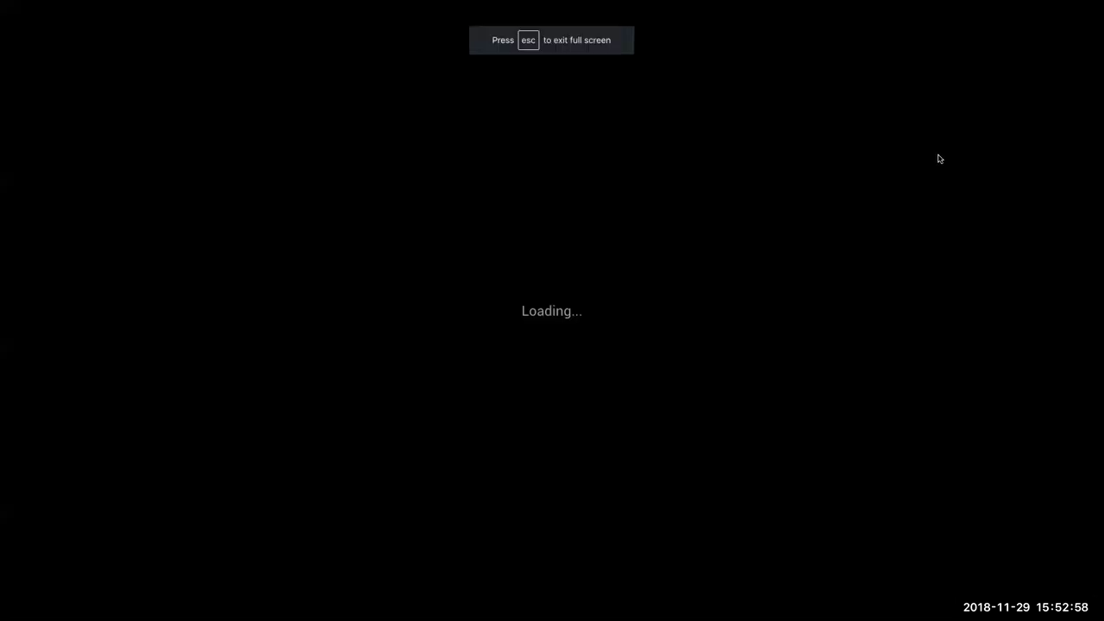